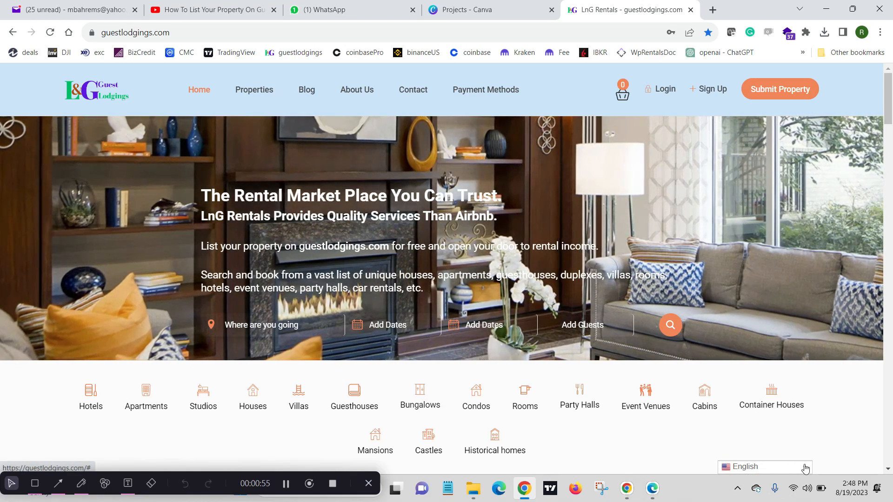
Switch the site language to French and look over the translated home page and its property listings.
click(804, 467)
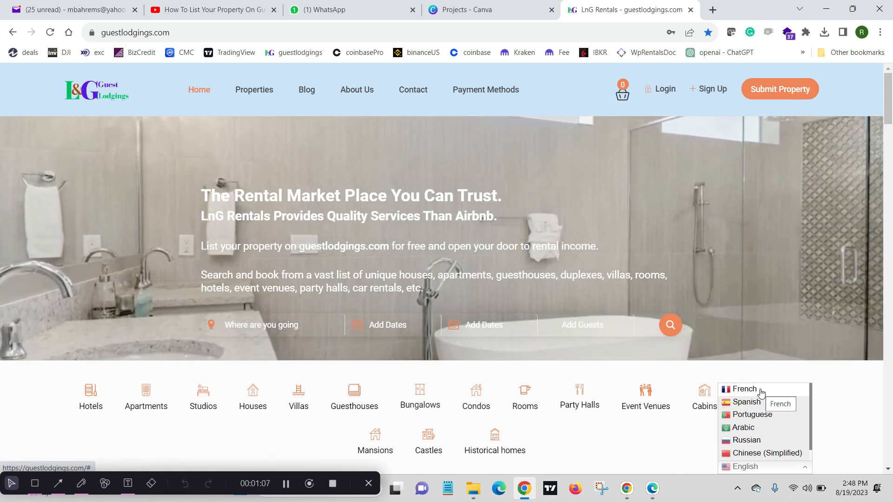
click(761, 393)
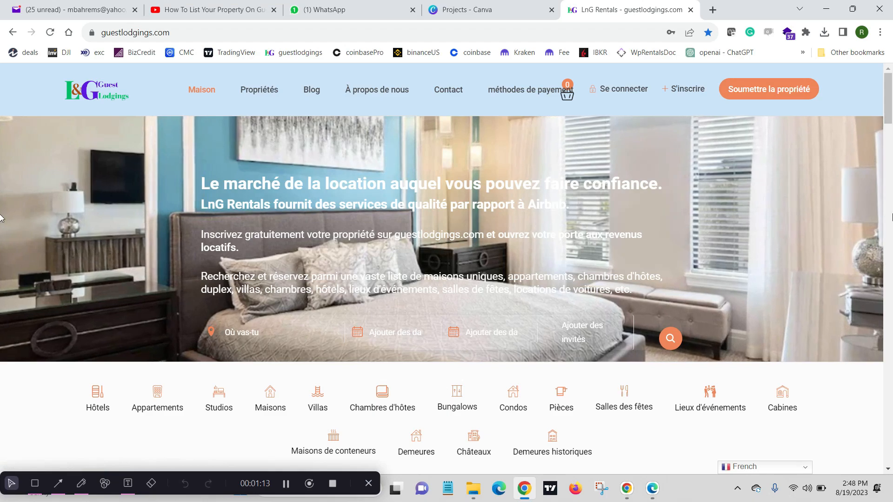
scroll(889, 126, down, 3)
scroll(890, 123, up, 2)
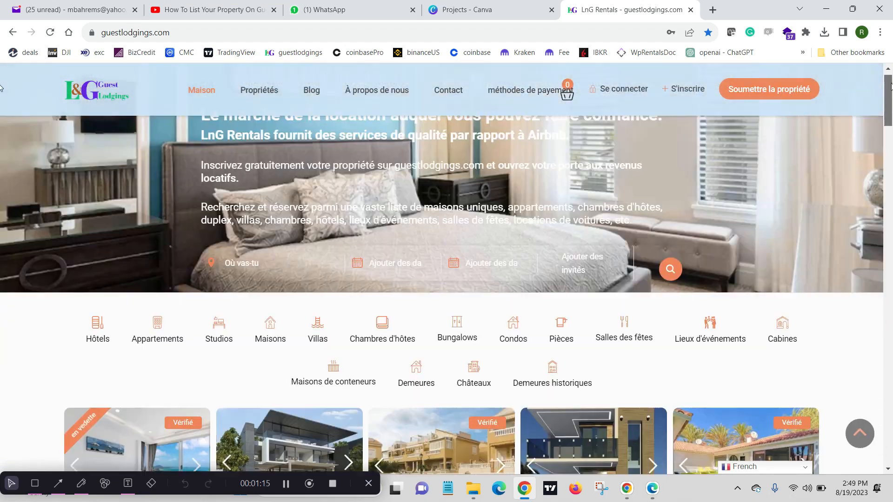
scroll(889, 116, down, 6)
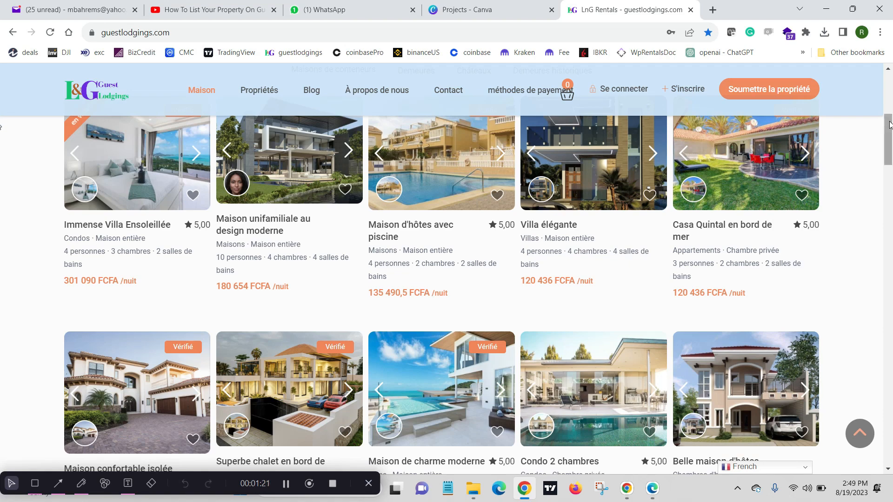
drag(887, 156, 887, 116)
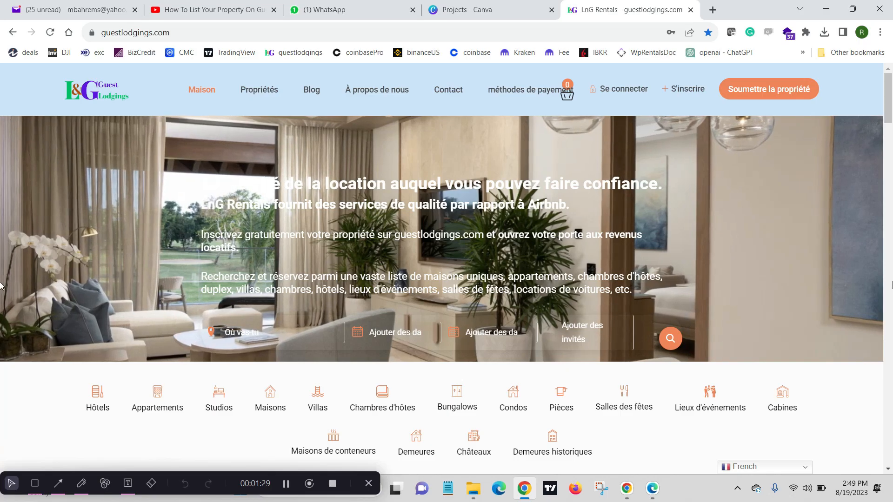
drag(888, 120, 884, 154)
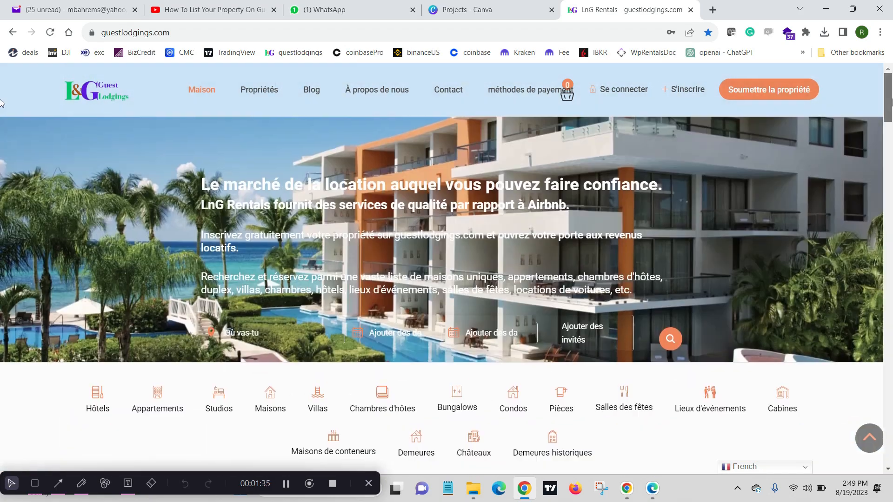
Open the Contact page, go to its footer and set the site language back to English.
click(444, 90)
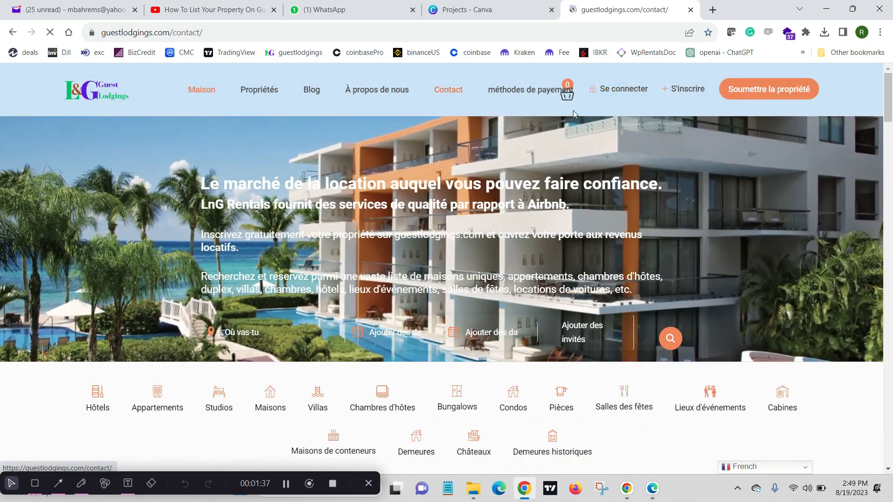
scroll(1, 120, down, 2)
drag(890, 120, 890, 364)
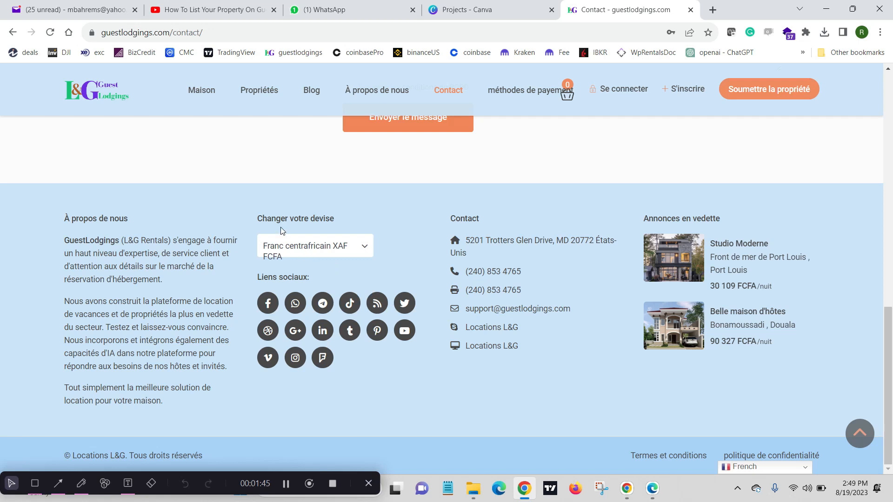
click(807, 470)
click(757, 391)
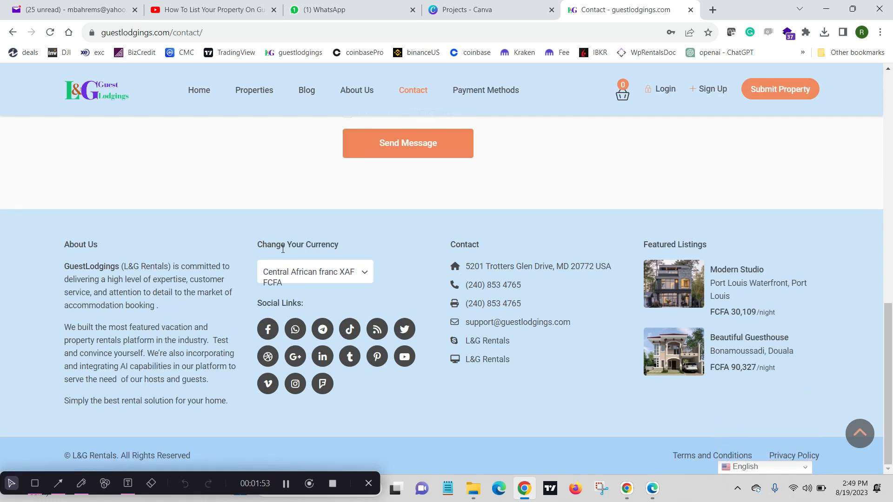
Change the site currency to United States dollar and review the listing prices on the home page.
click(365, 277)
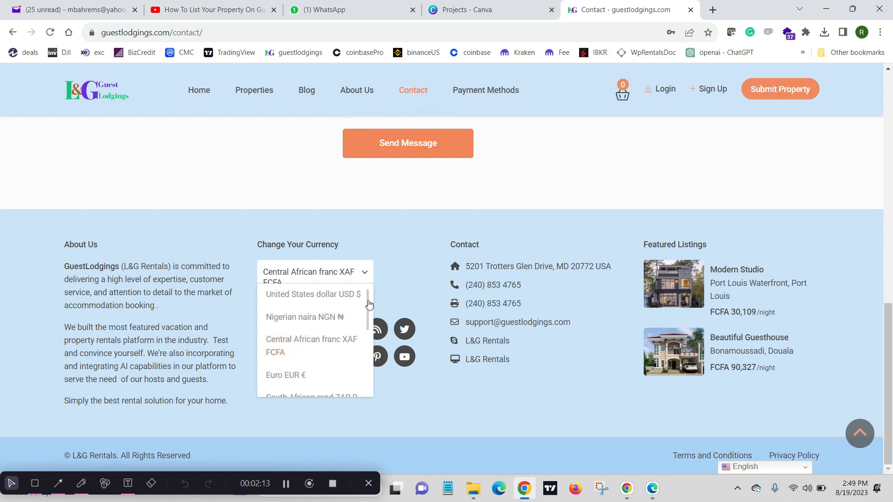
click(344, 295)
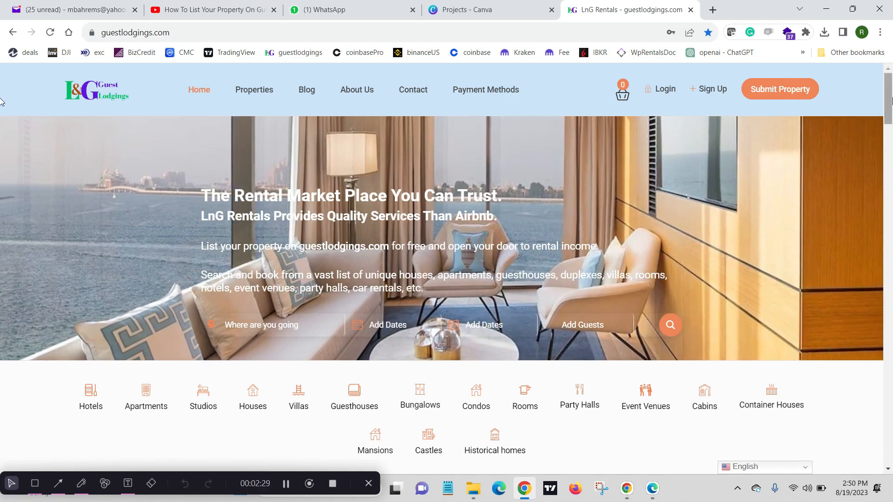
scroll(890, 150, down, 9)
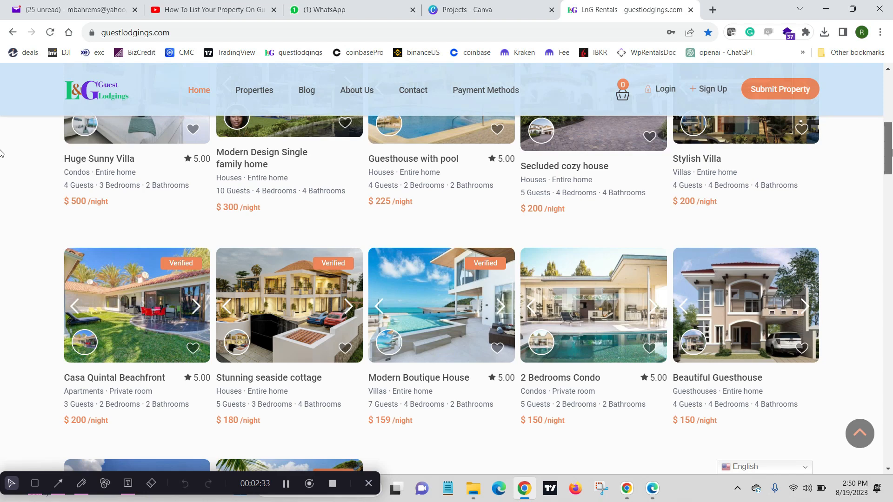
drag(890, 151, 890, 95)
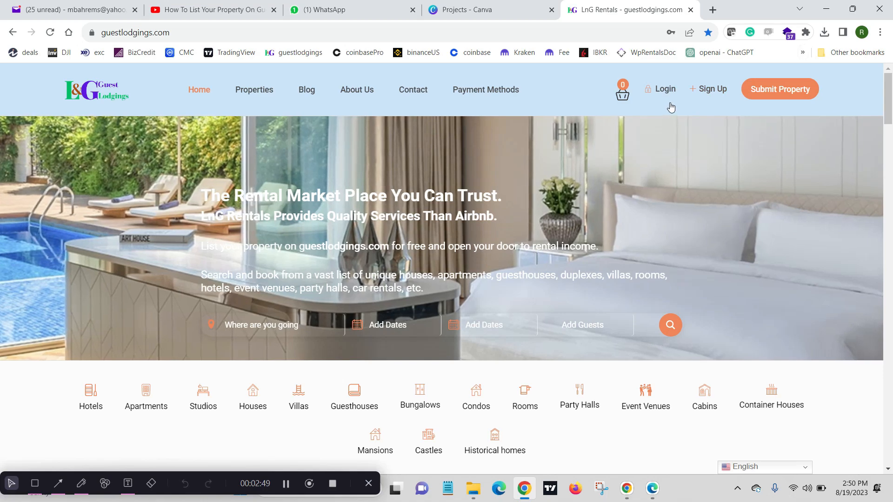
Try to create an account with "I want to rent my property" selected and the terms and conditions accepted, leaving the other fields empty.
click(697, 95)
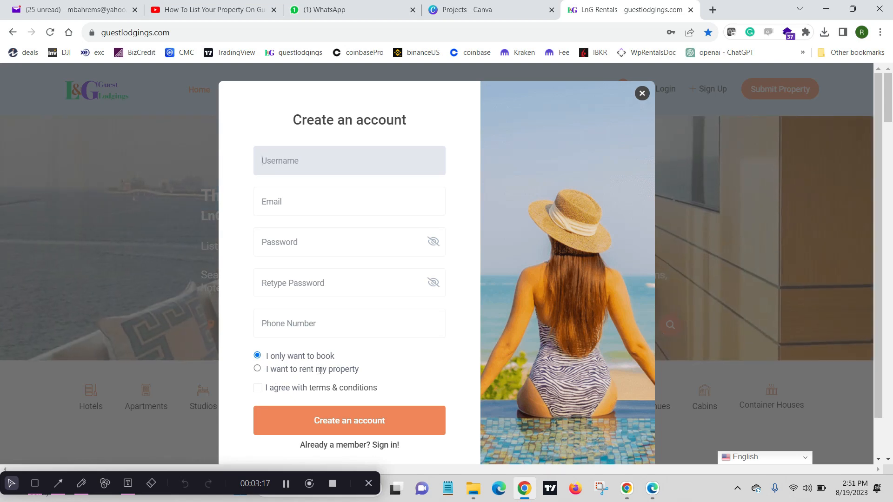
click(258, 369)
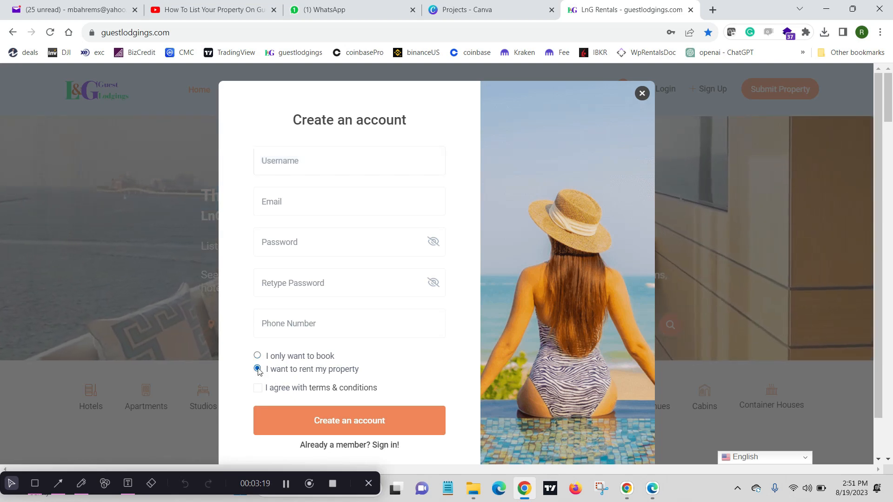
click(258, 389)
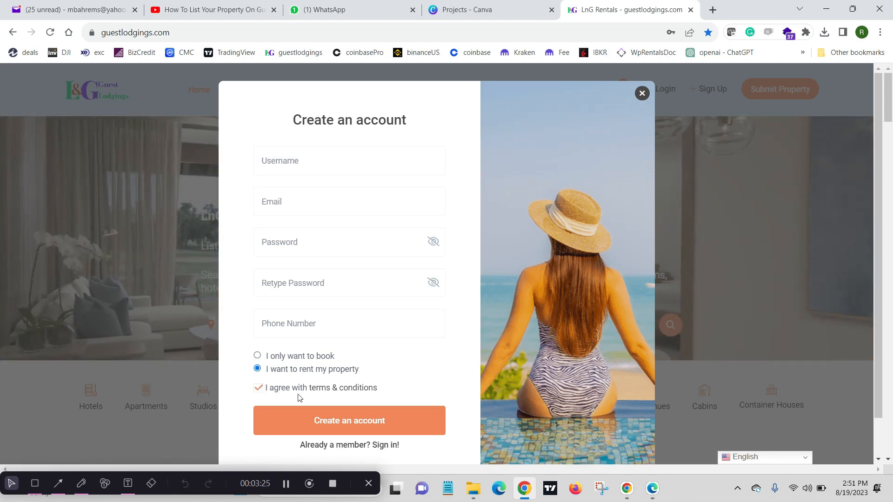
click(396, 421)
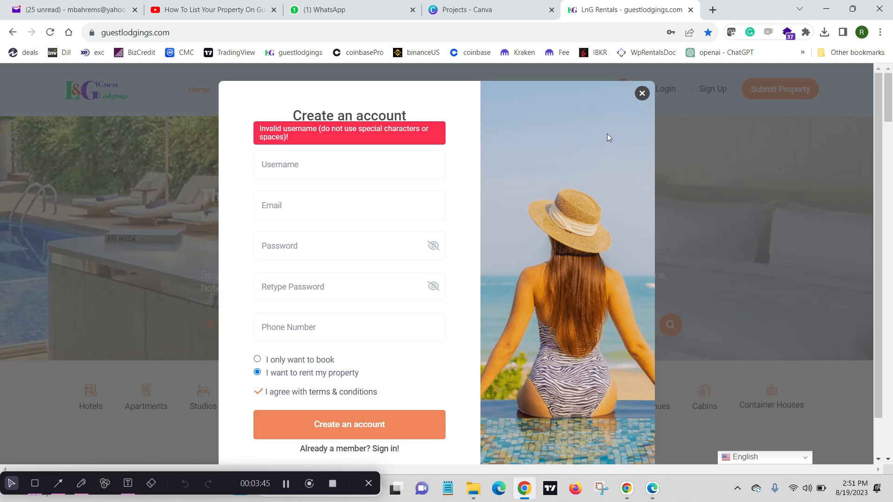
Minimize the desktop browser and bring up the Chrome and Edge phone windows showing the rental site.
click(827, 11)
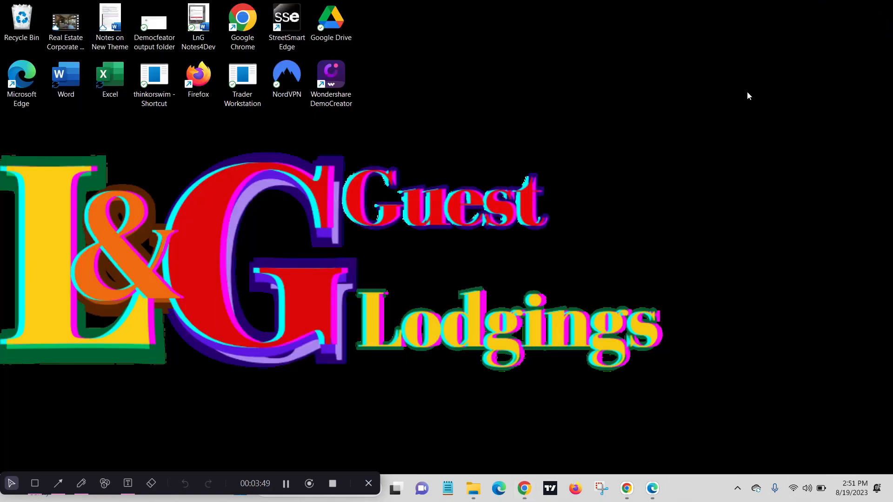
click(628, 490)
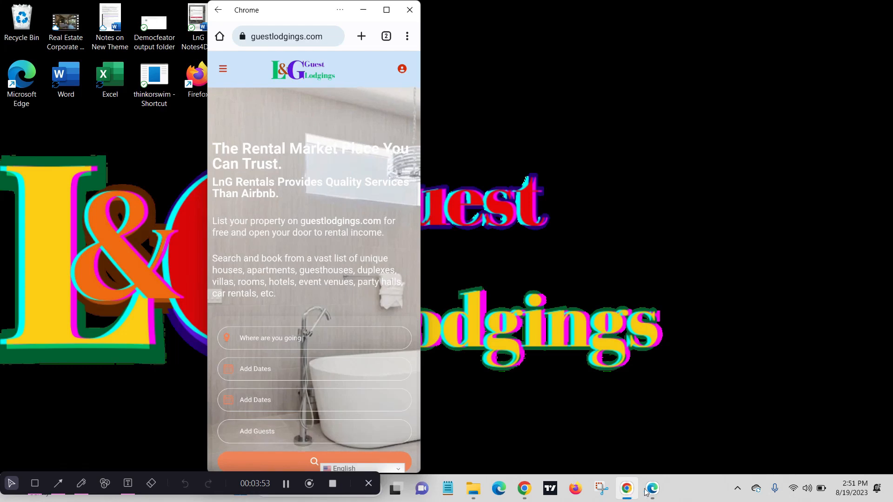
mouse_move(657, 492)
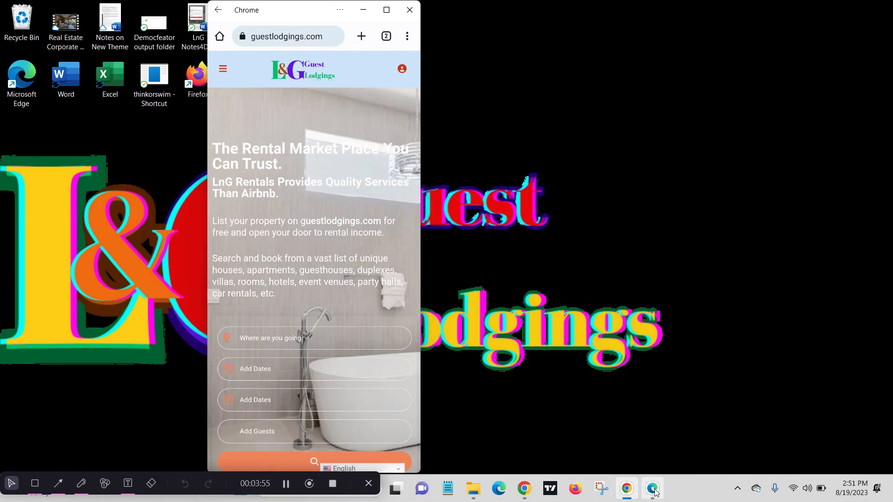
click(653, 489)
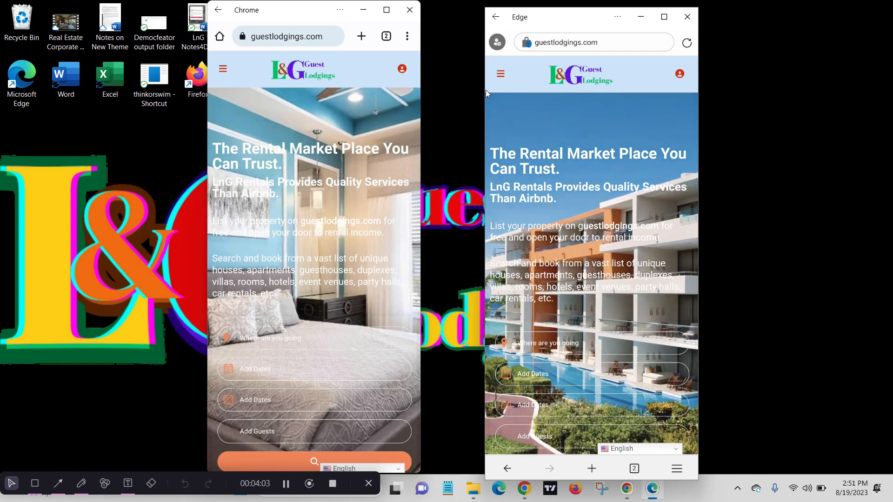
Show the account options in the Chrome phone window and the registration form in the Edge phone window.
click(401, 69)
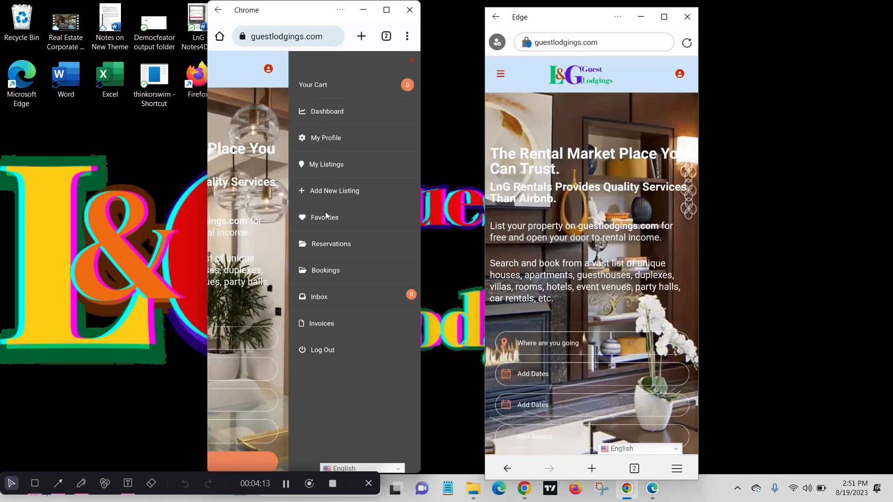
click(680, 75)
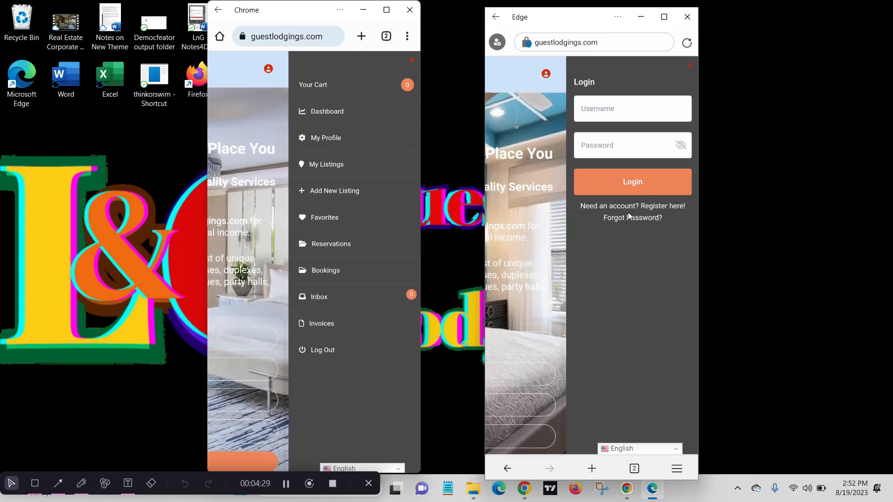
click(656, 206)
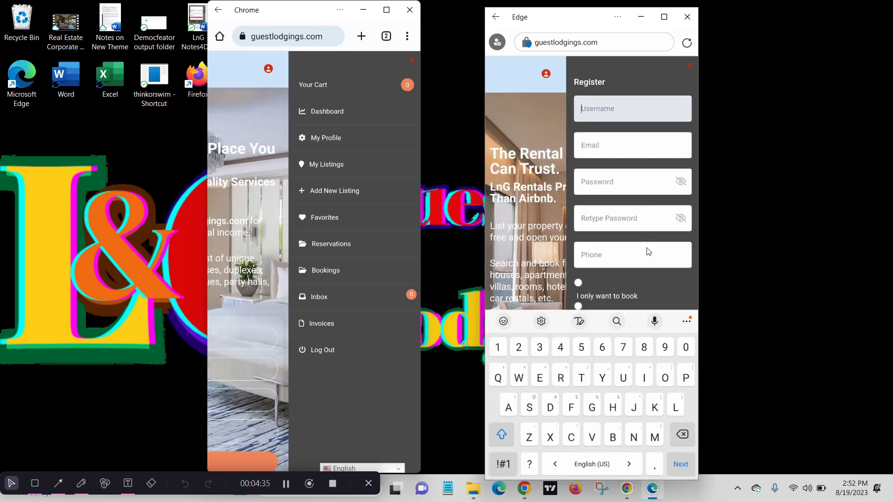
click(539, 296)
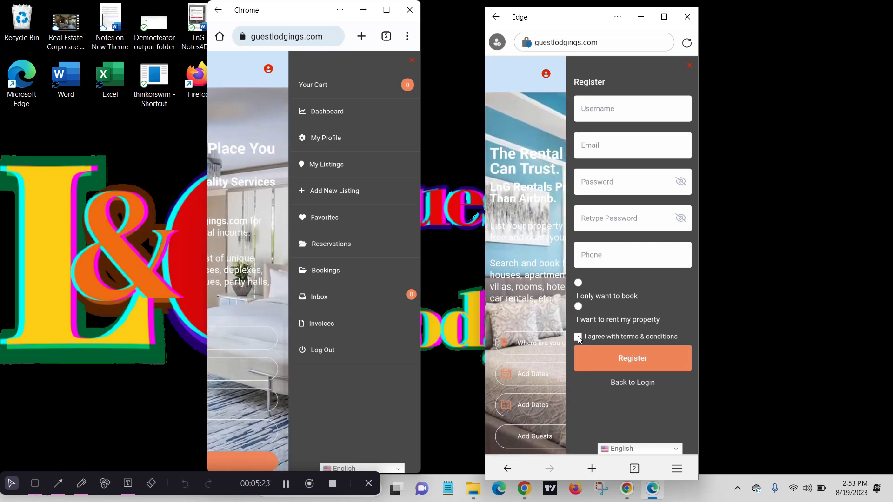
Close the account side panels in both phone windows and return the Edge window to the home page.
click(689, 65)
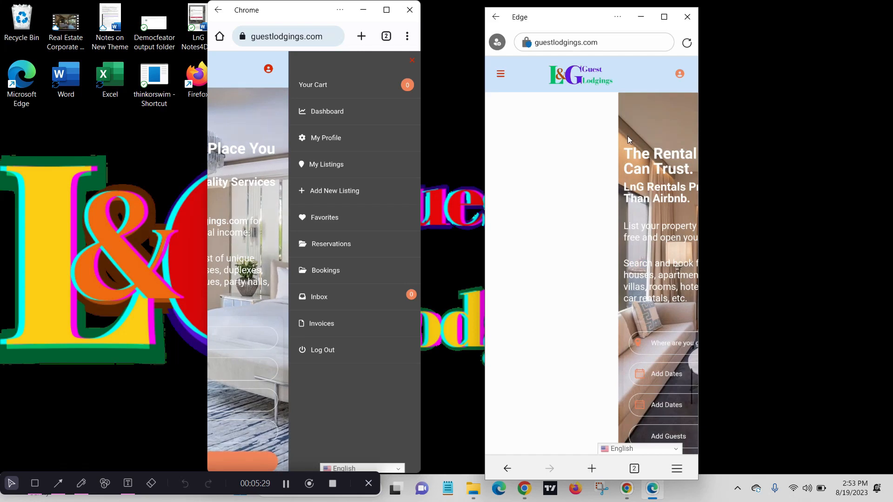
click(412, 58)
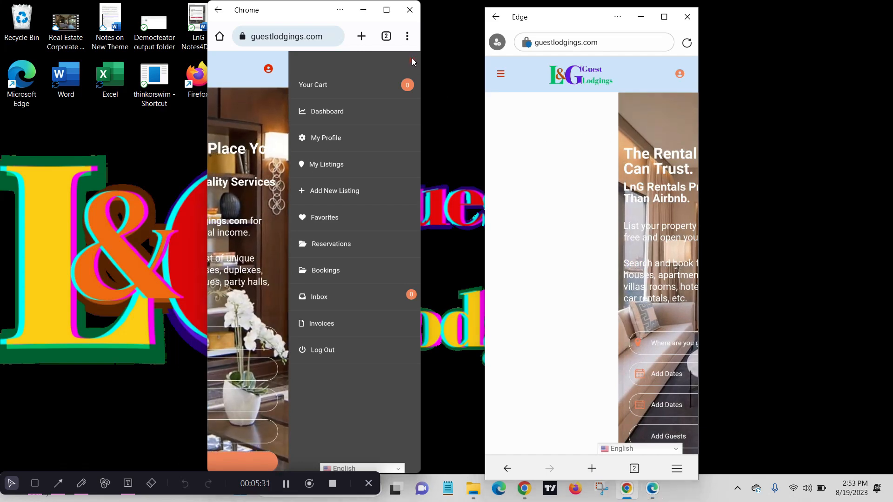
click(411, 60)
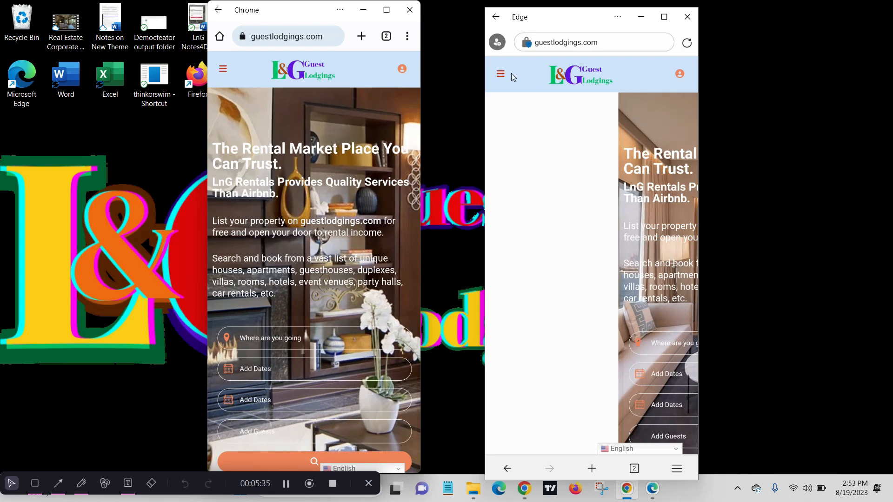
click(560, 78)
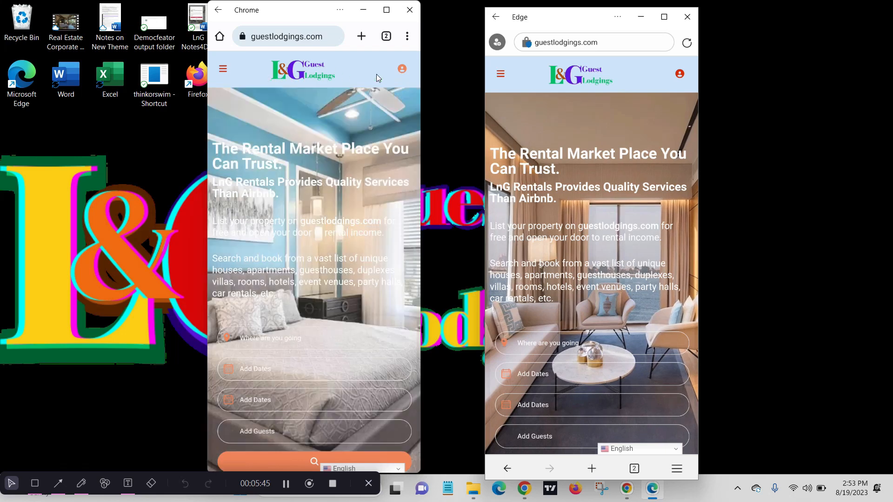
Open the account's Dashboard page in the Chrome phone window.
click(403, 70)
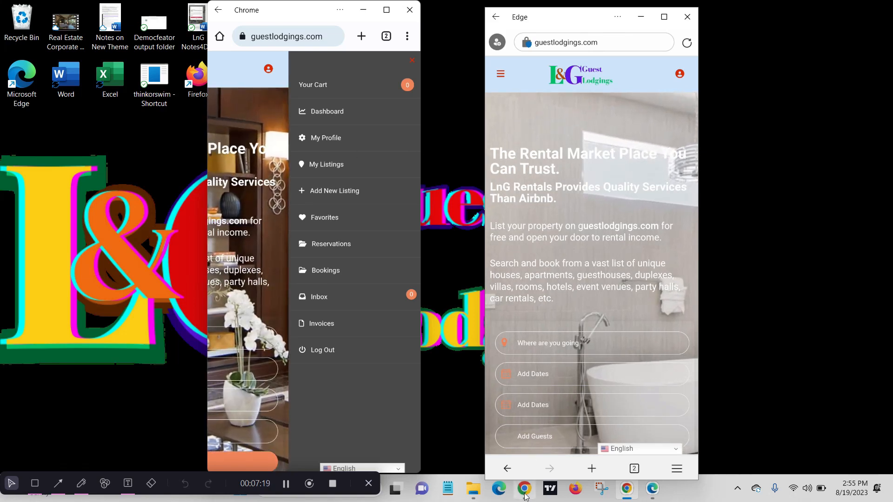
mouse_move(525, 497)
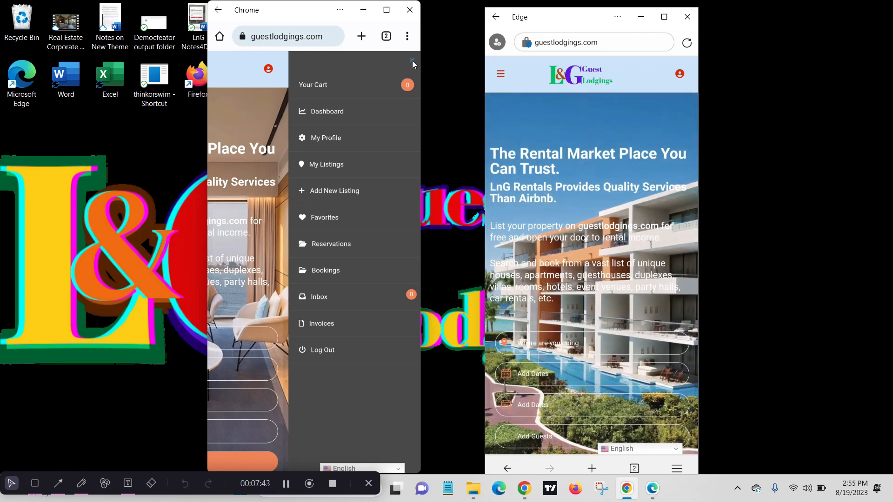
click(412, 60)
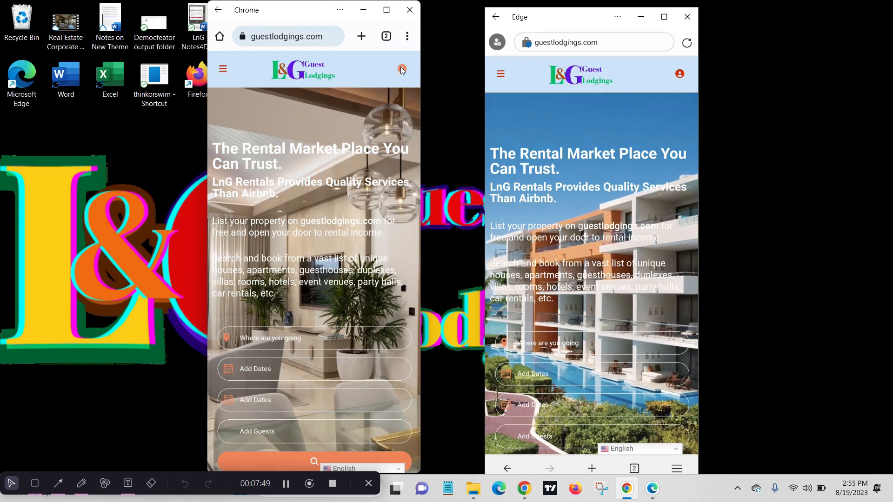
click(400, 69)
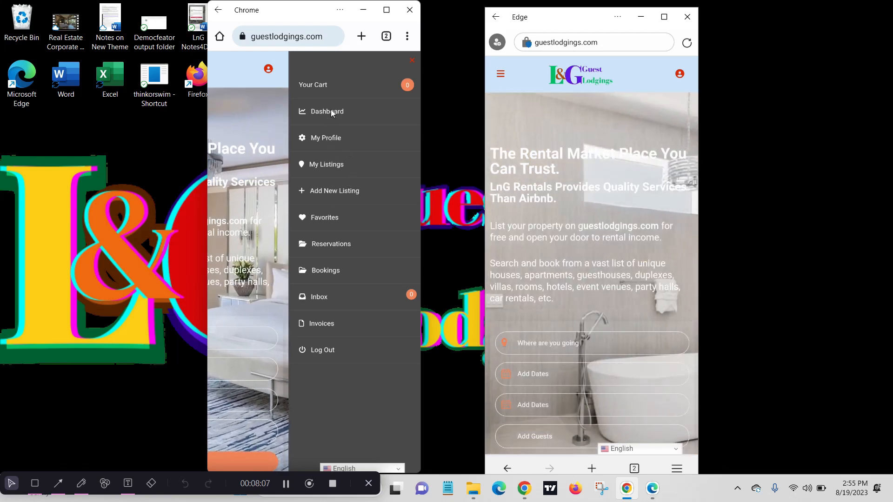
click(330, 110)
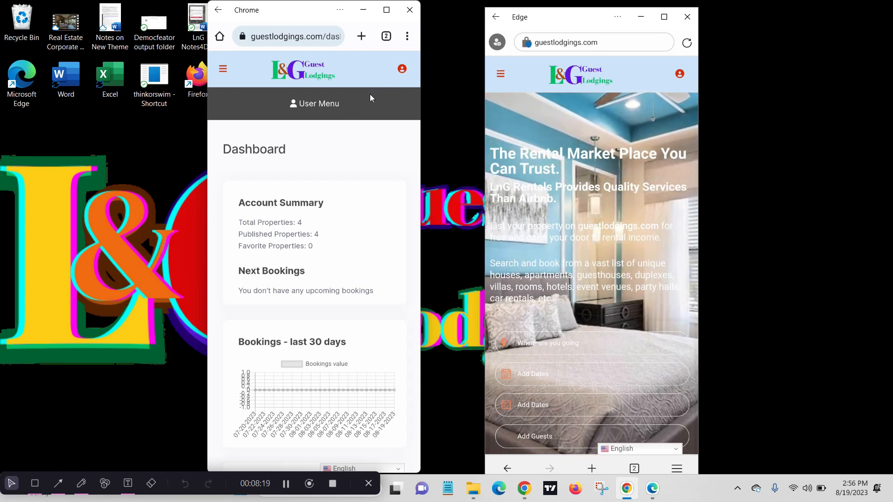
Open the account's My Profile page in the Chrome phone window.
click(402, 68)
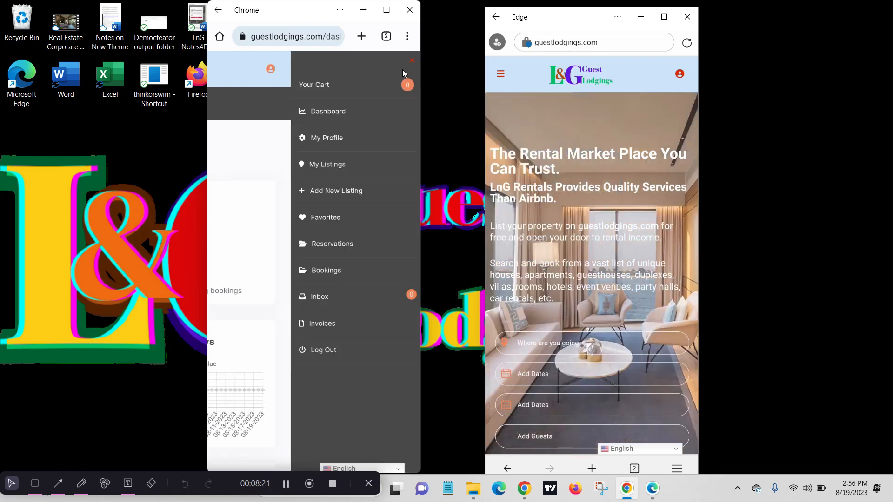
click(330, 139)
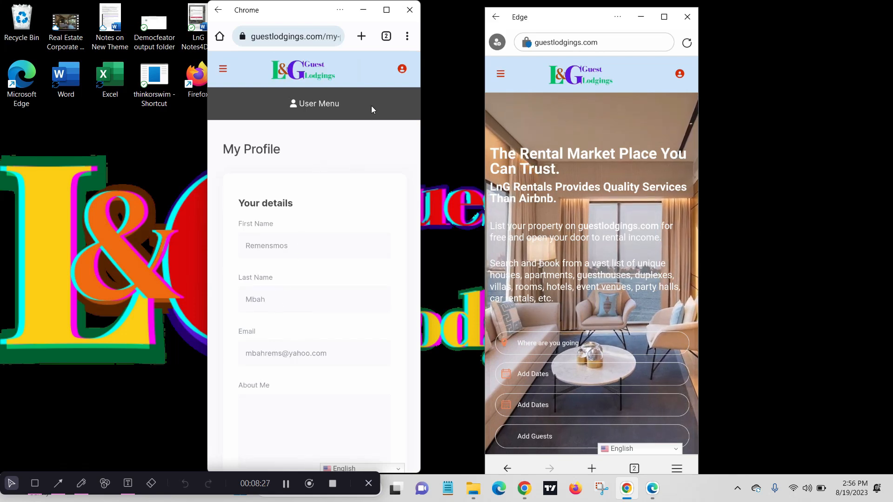
Open the account's cart page and look through its Newest Rentals in the Chrome phone window.
click(402, 69)
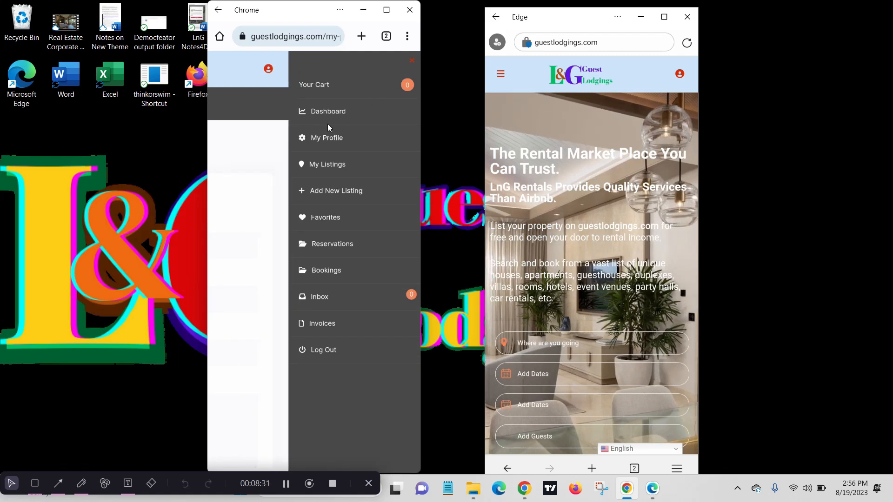
click(317, 85)
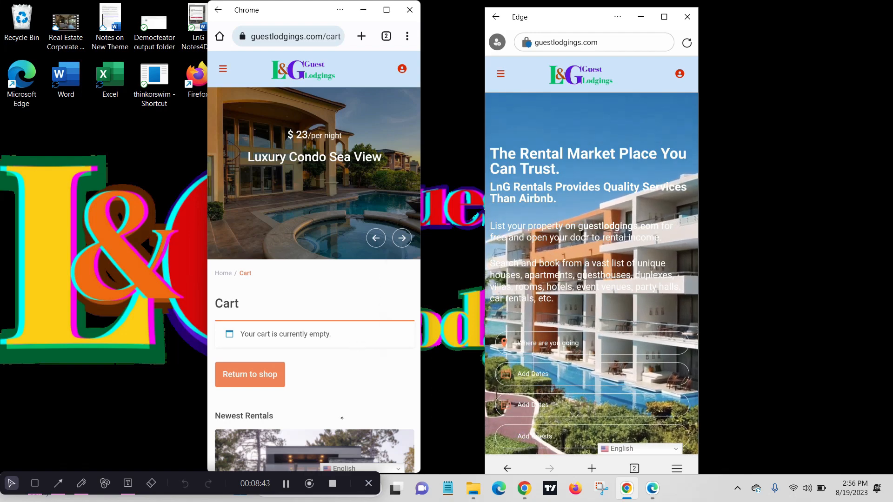
scroll(342, 418, down, 13)
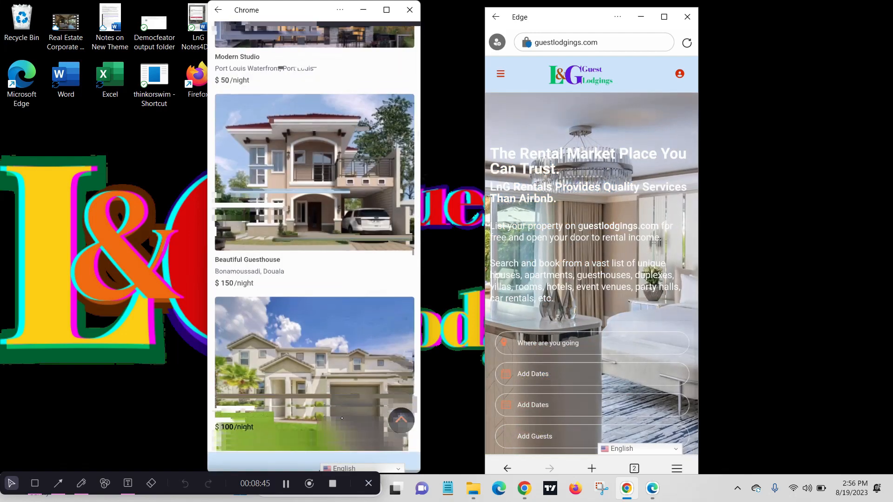
scroll(342, 418, down, 3)
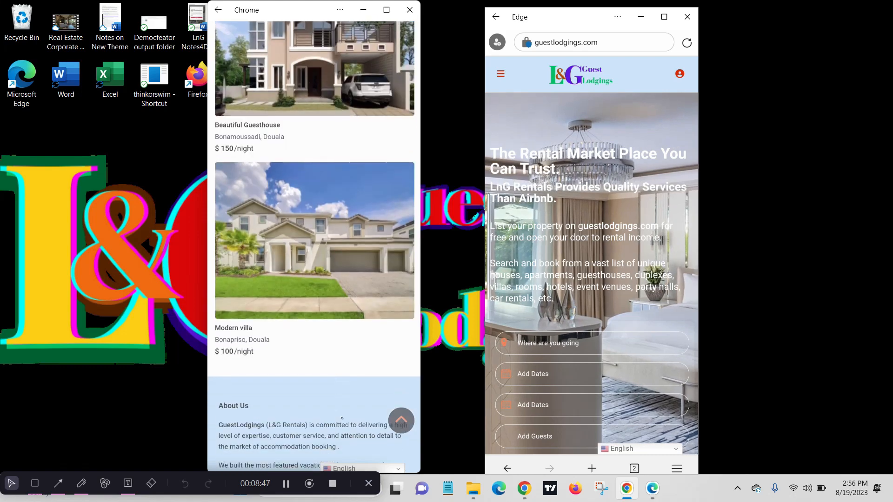
scroll(342, 418, down, 2)
scroll(342, 418, up, 4)
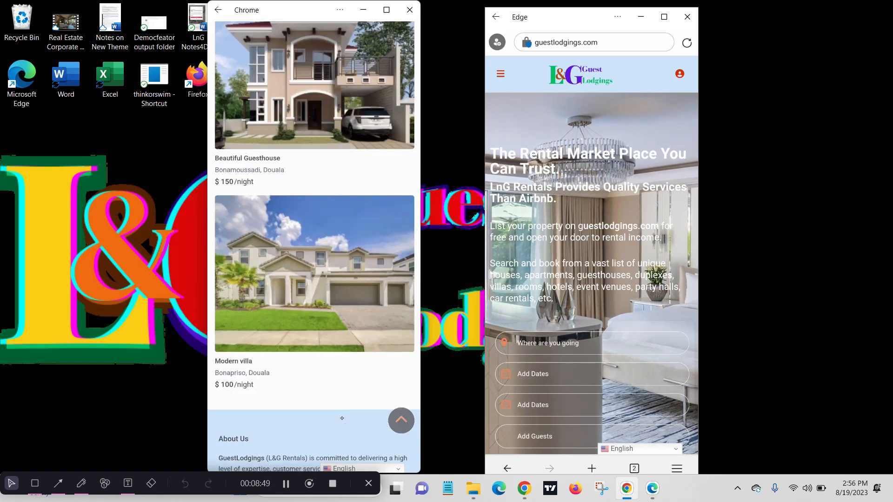
scroll(342, 418, up, 8)
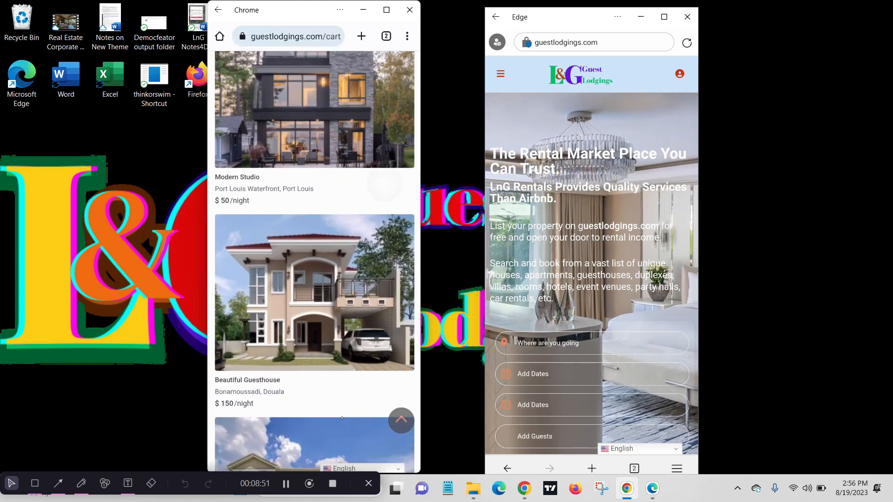
scroll(342, 418, up, 6)
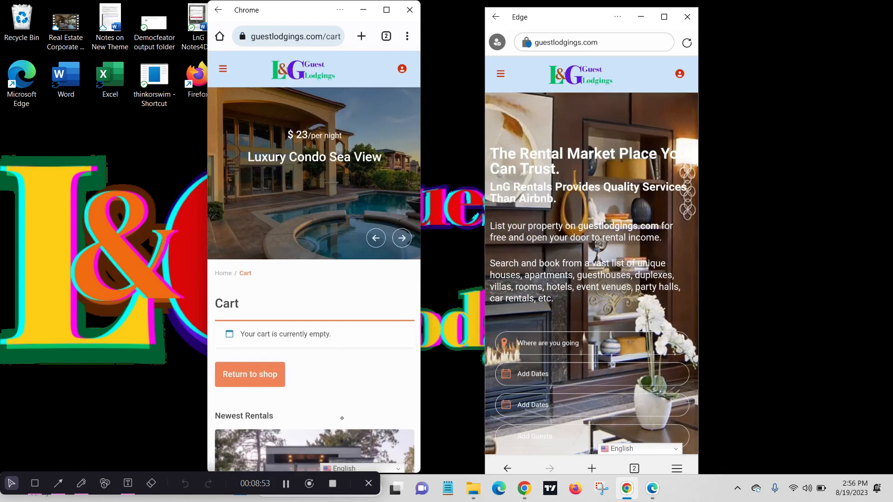
Open the Add New Listing form from the account options and place the cursor in its Title field.
click(403, 70)
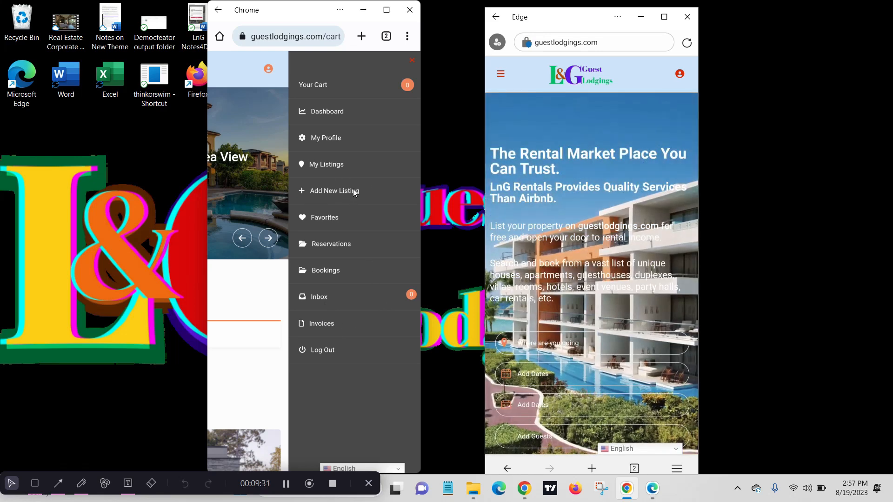
click(330, 190)
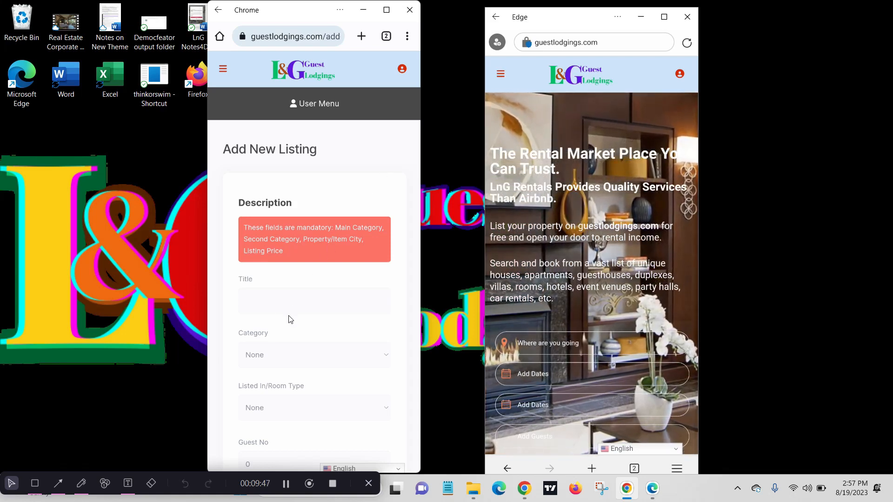
scroll(289, 315, down, 3)
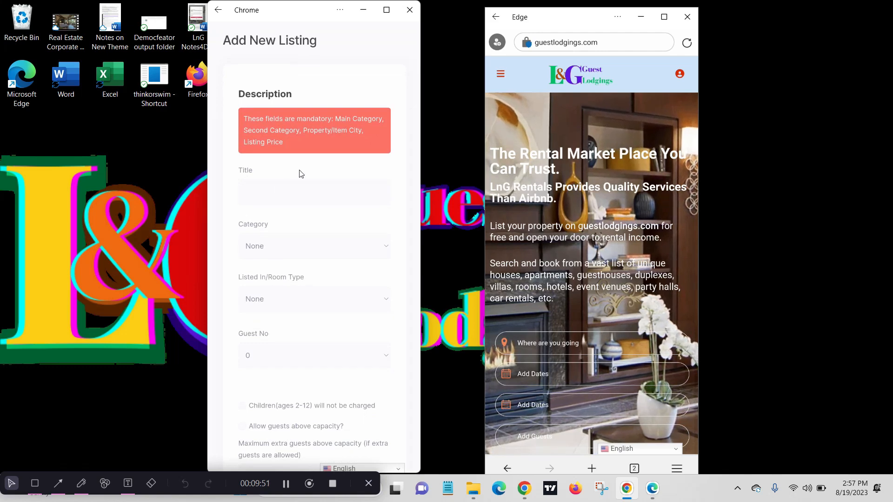
click(286, 198)
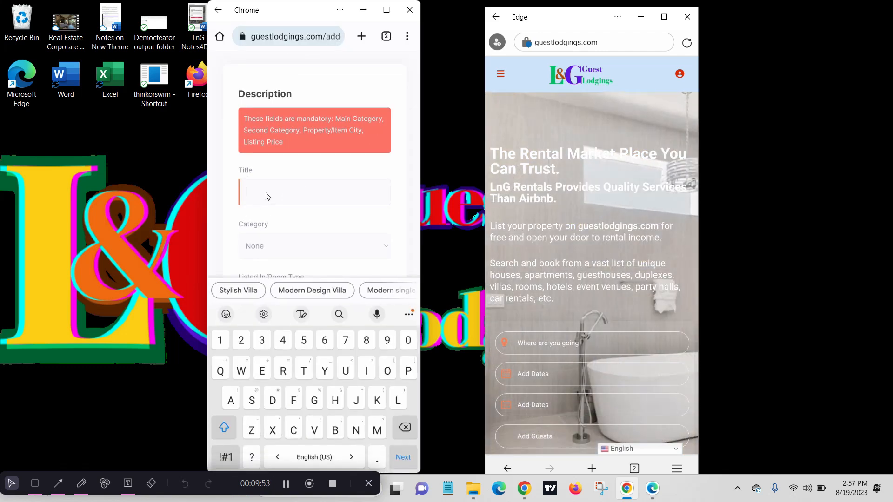
text(B)
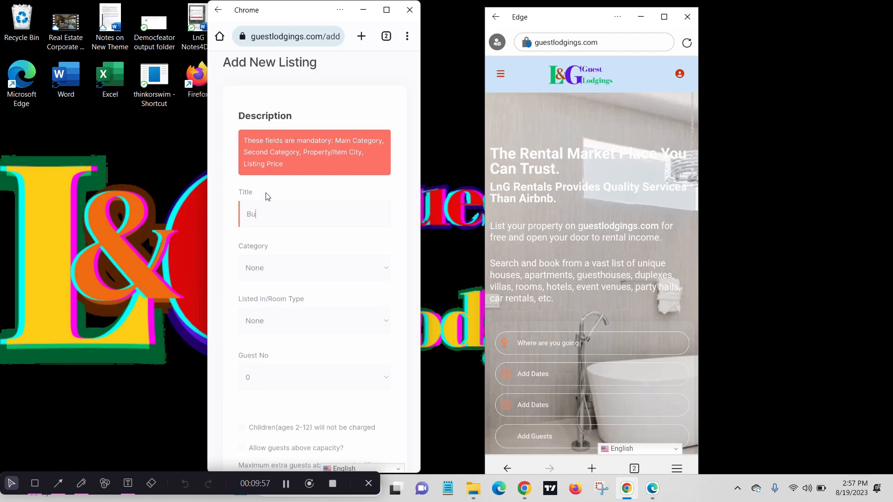
key(BackSpace)
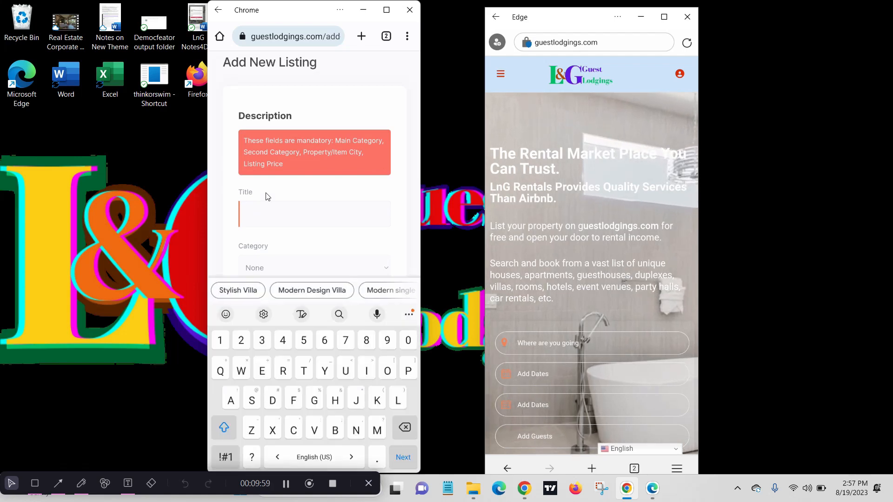
text(ea)
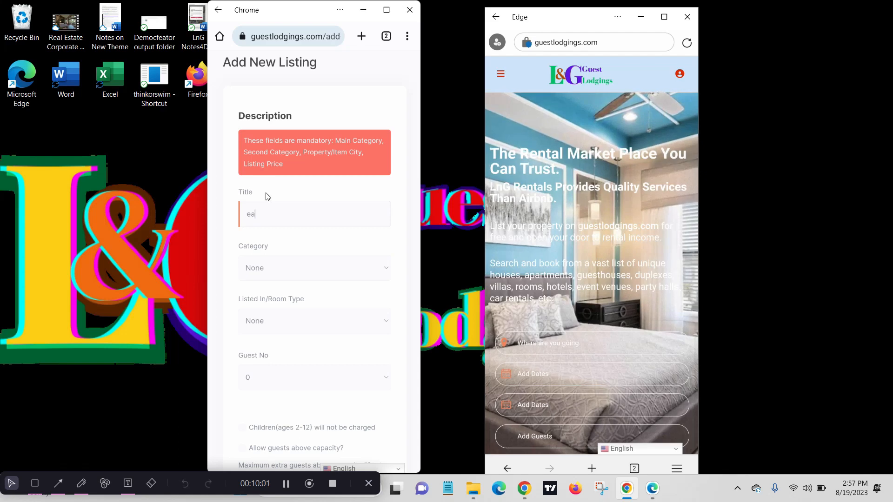
key(BackSpace)
key(BackSpace)
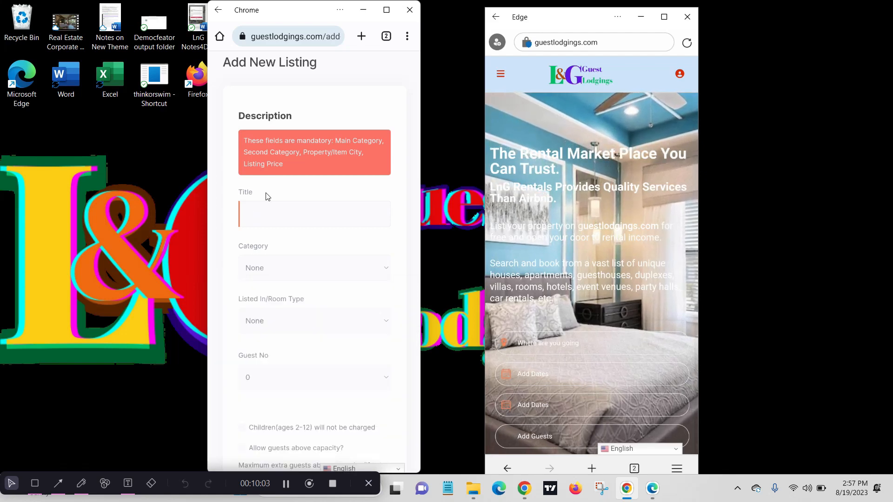
Enter Beautiful Apartment as the listing's title.
text(B)
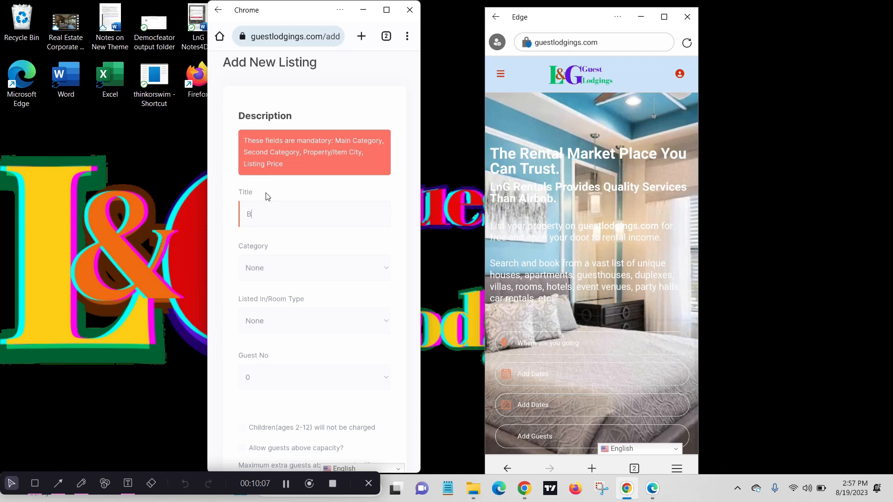
text(eu)
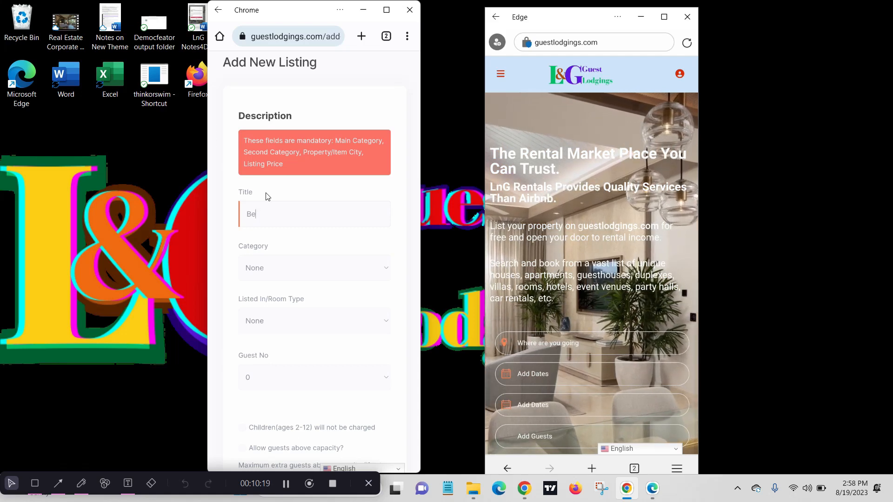
key(BackSpace)
text(au)
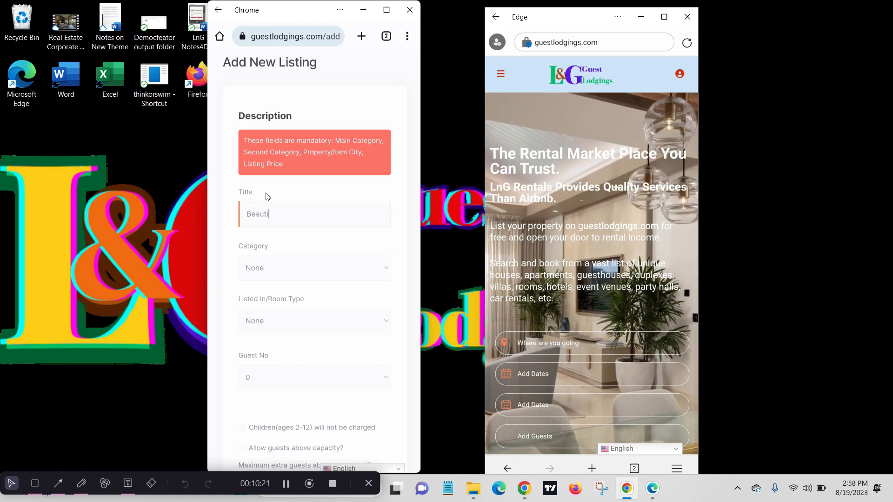
text(tiful)
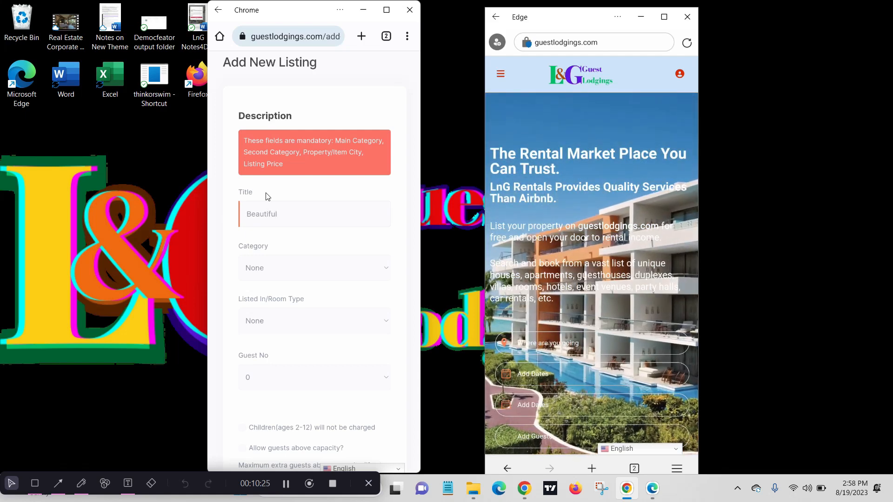
text( Apartm)
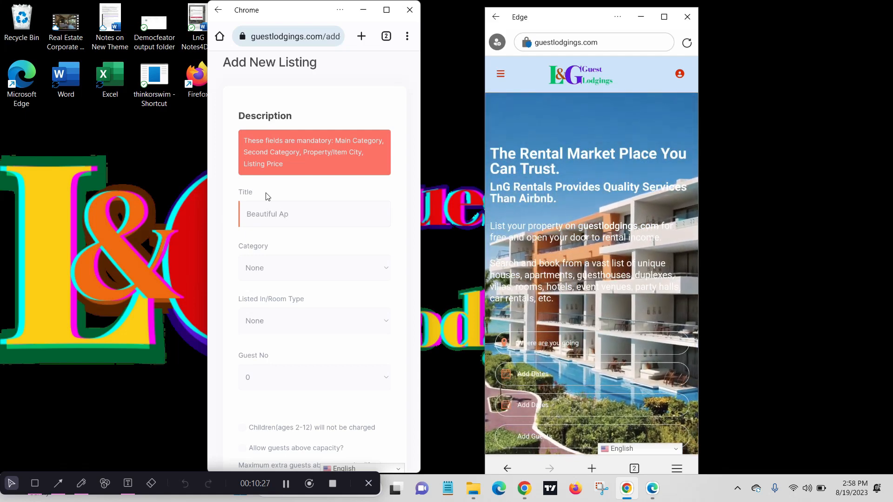
text(ent)
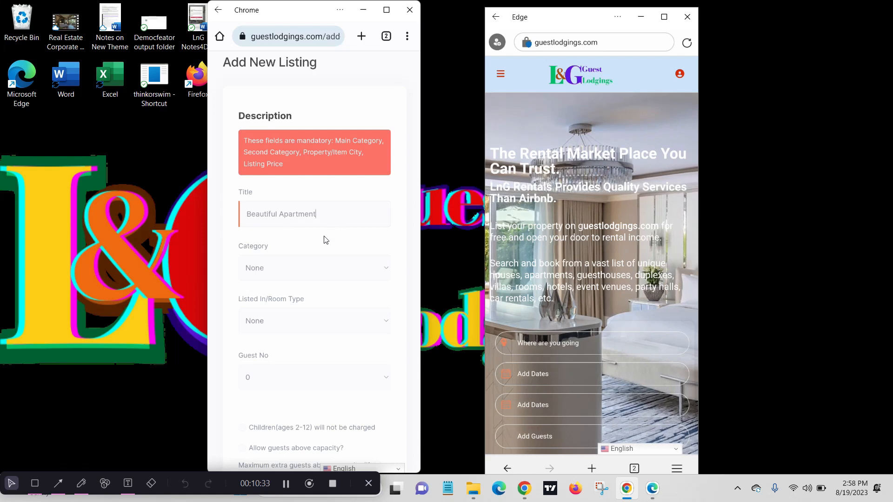
Set the listing's category to Apartments and its room type to Apartment-style.
click(301, 277)
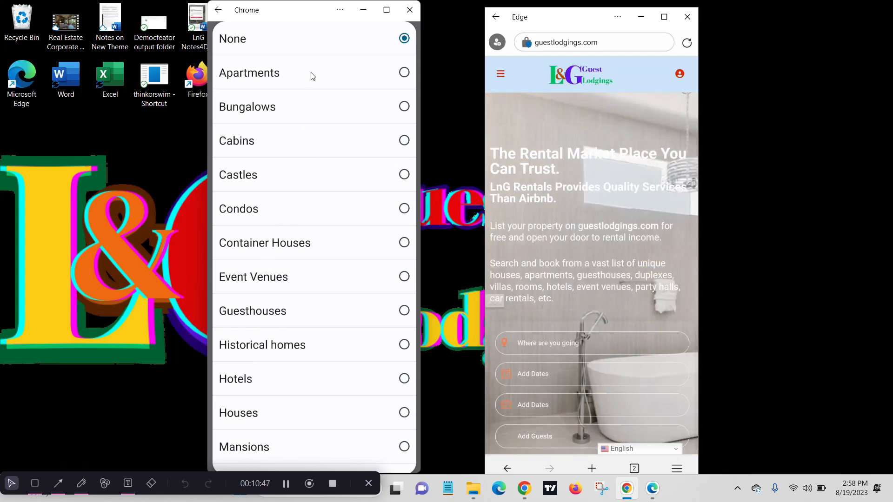
click(313, 76)
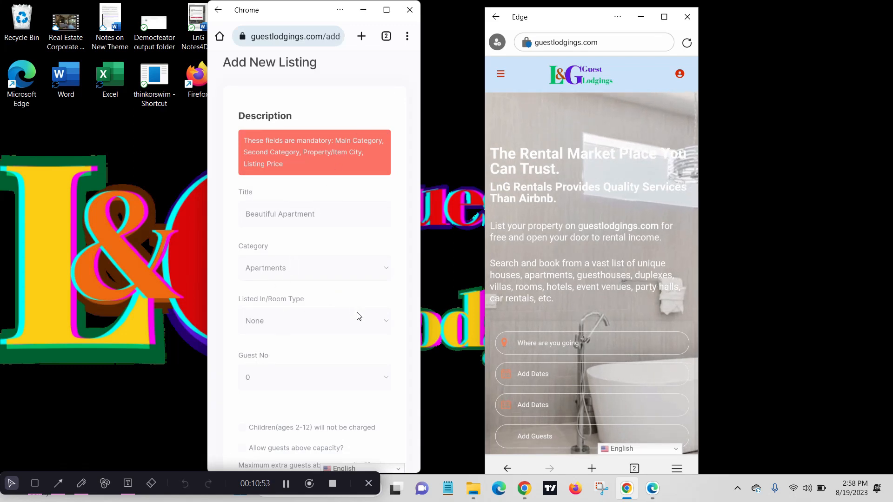
click(355, 325)
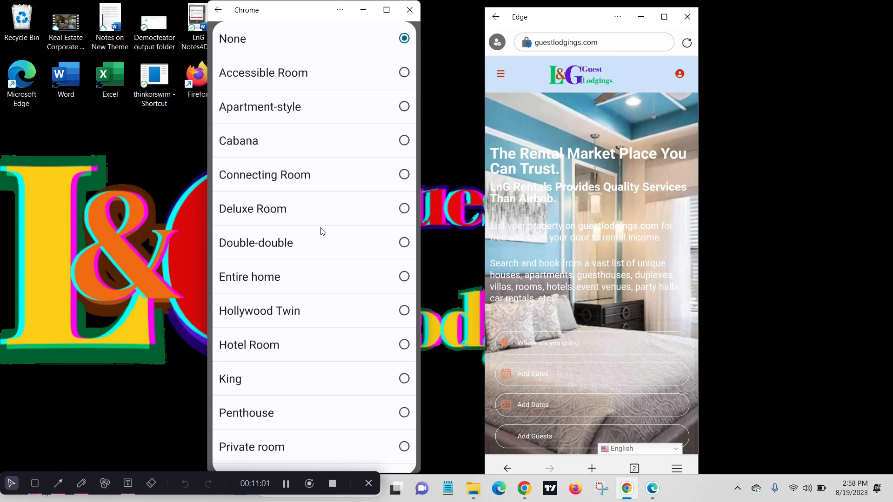
click(323, 112)
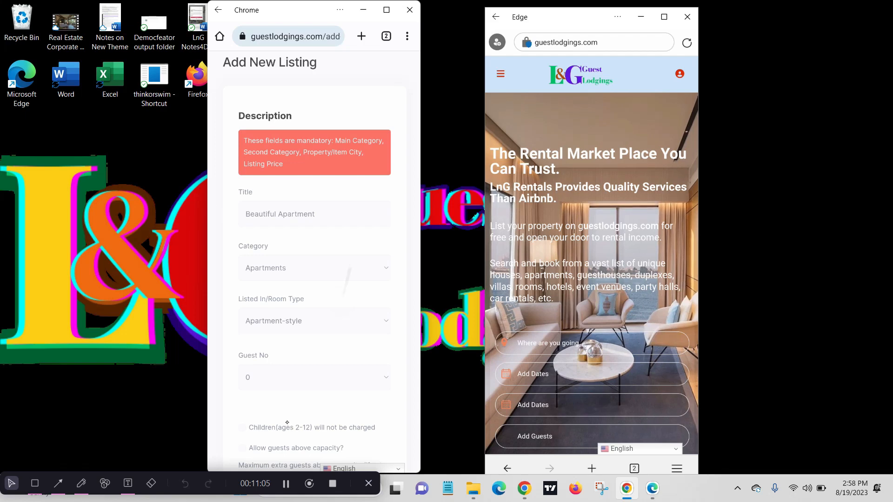
Set the listing's number of guests to 2.
scroll(287, 423, down, 1)
scroll(286, 423, down, 3)
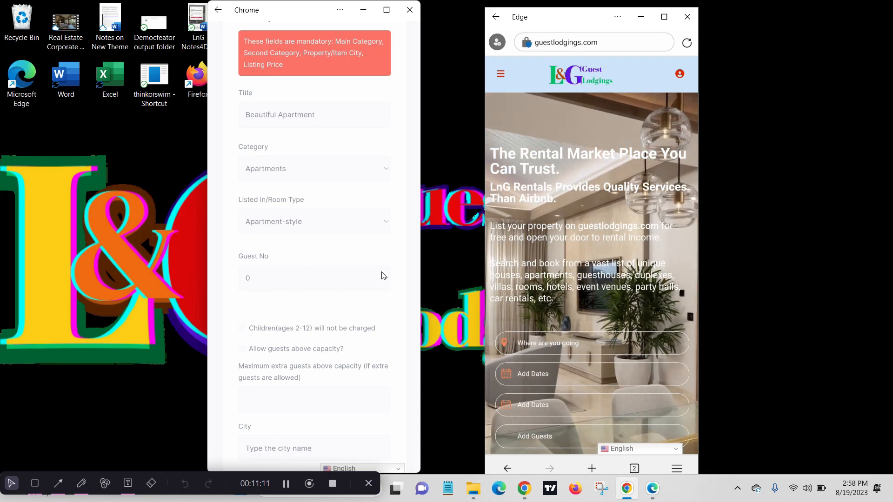
click(385, 284)
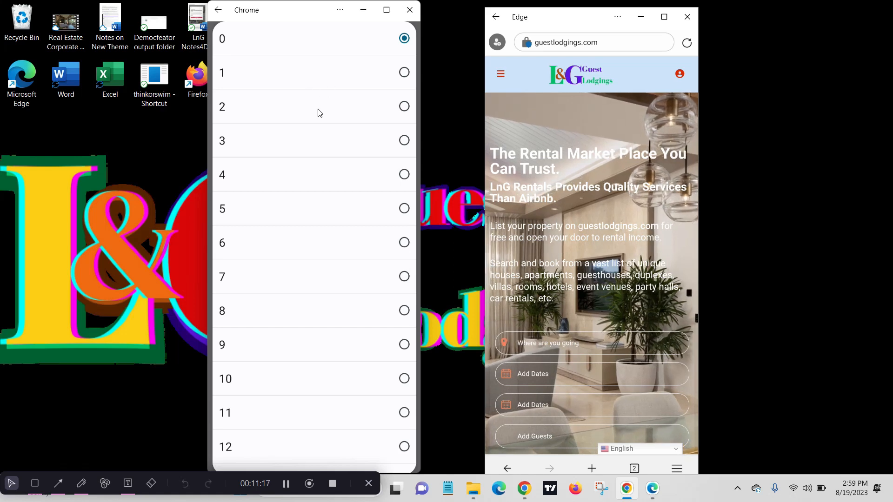
click(389, 110)
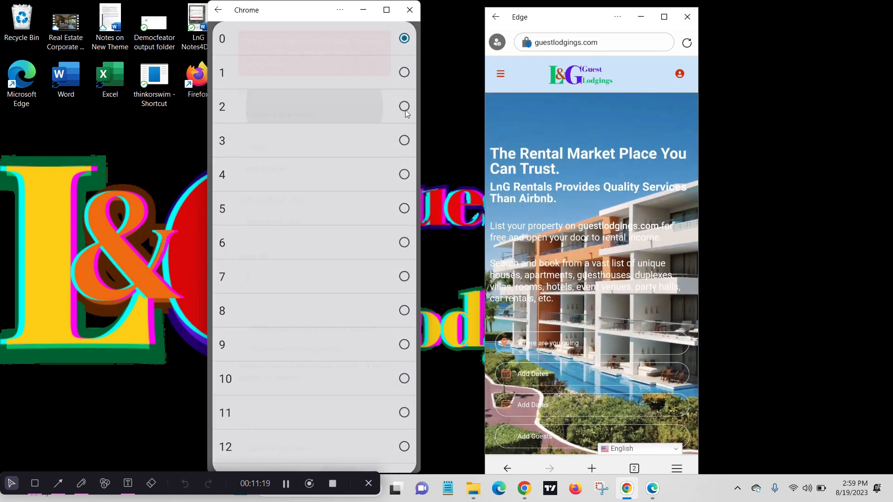
click(406, 110)
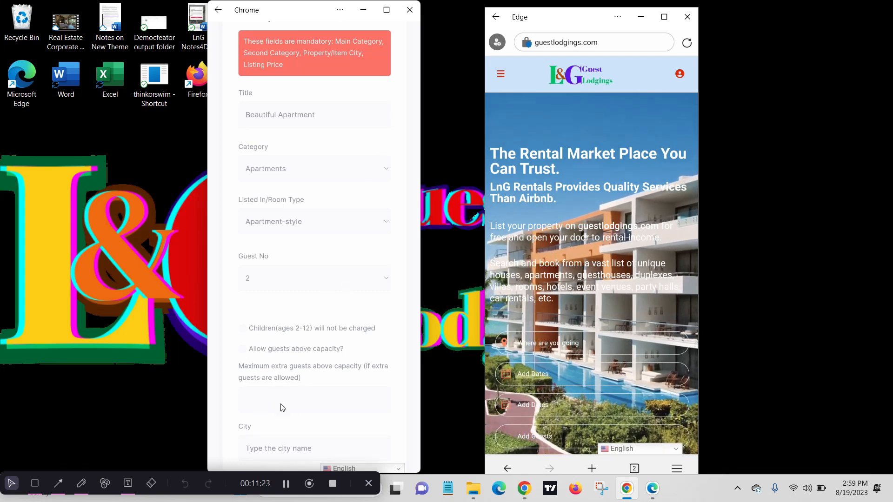
Exempt children aged 2-12 from charges and allow guests above capacity for the listing.
scroll(283, 407, down, 2)
scroll(280, 403, down, 2)
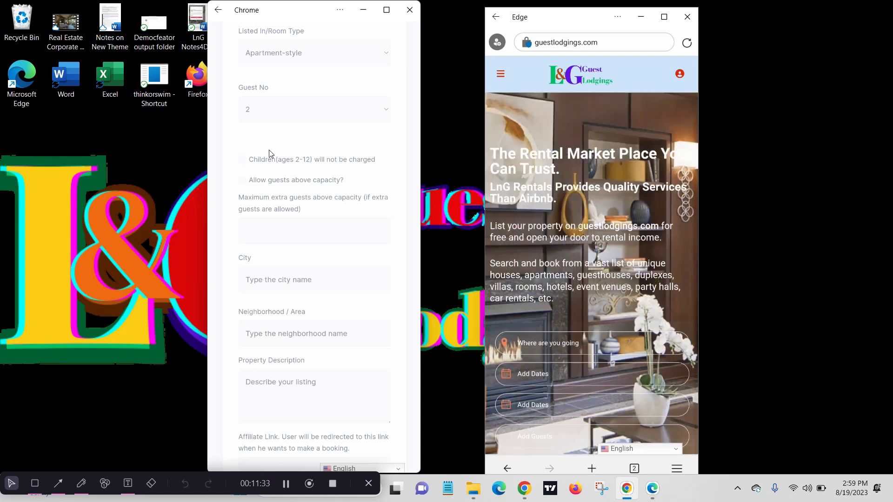
click(242, 161)
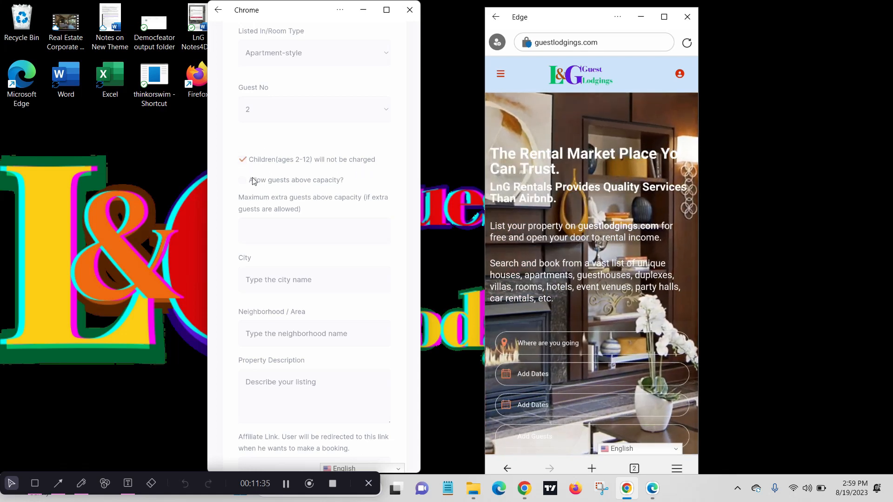
click(253, 180)
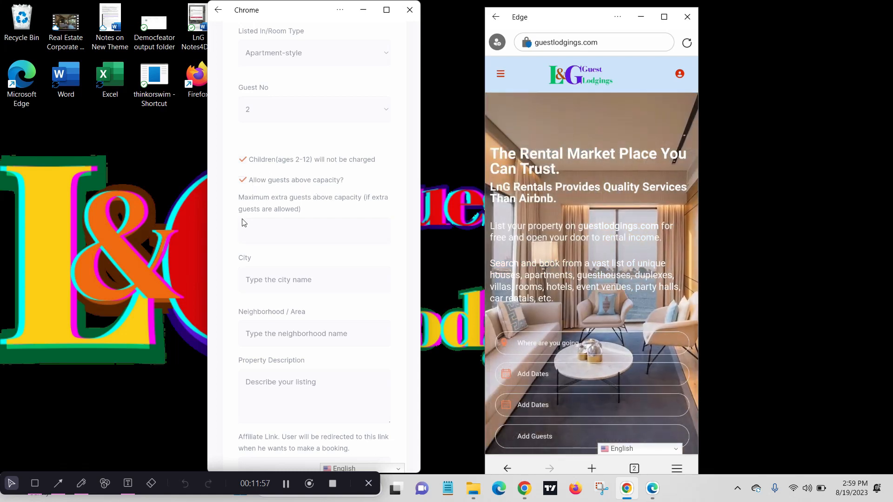
Set the listing's maximum extra guests above capacity to 1.
click(268, 236)
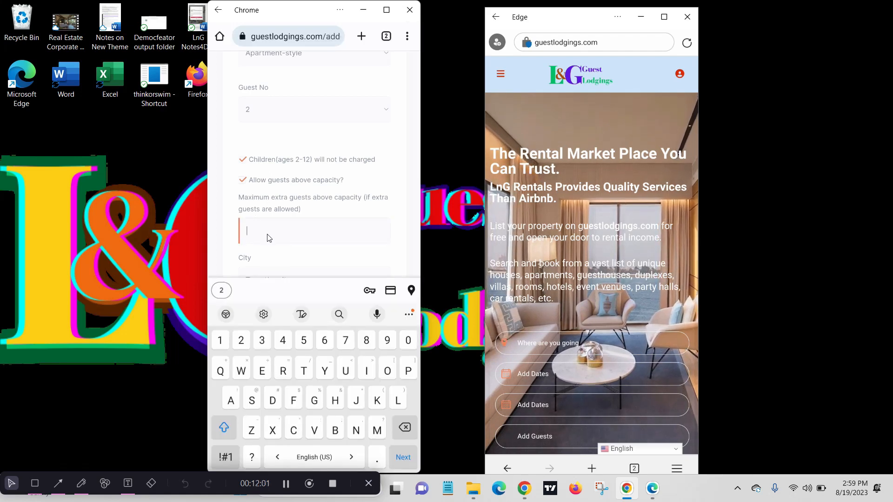
text(1)
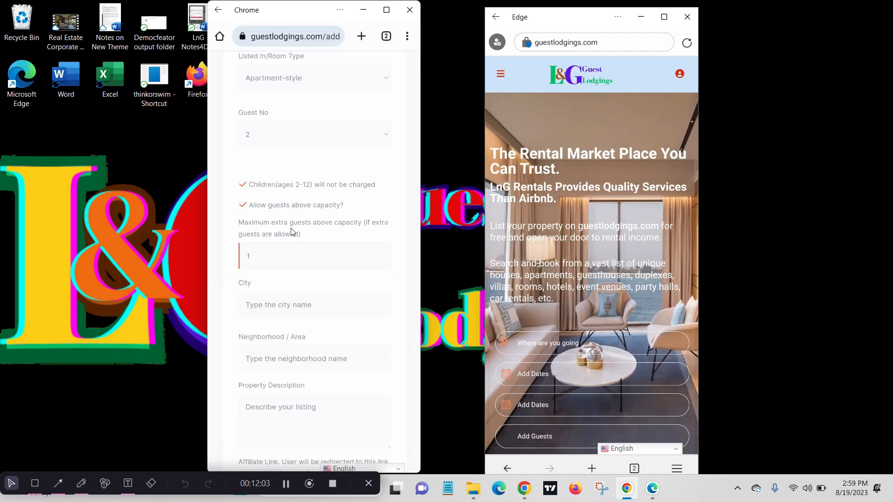
click(395, 229)
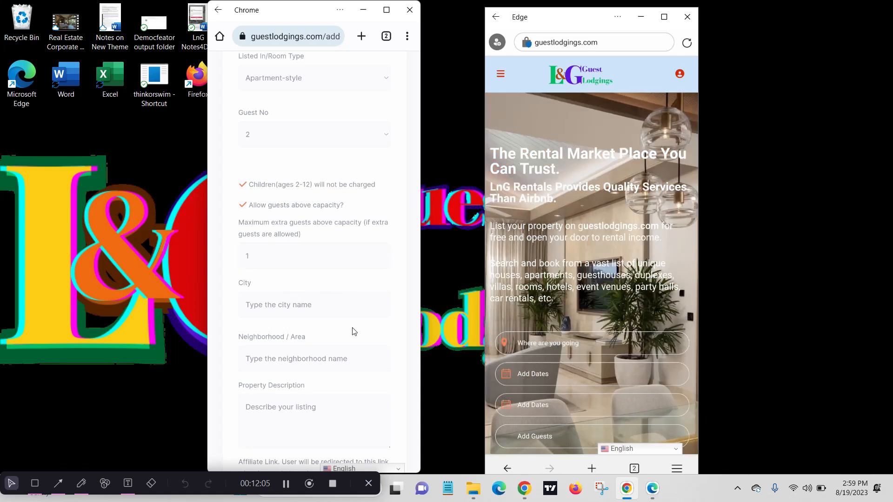
Set the listing's city to Accra, Ghana from the suggested places.
scroll(354, 329, down, 2)
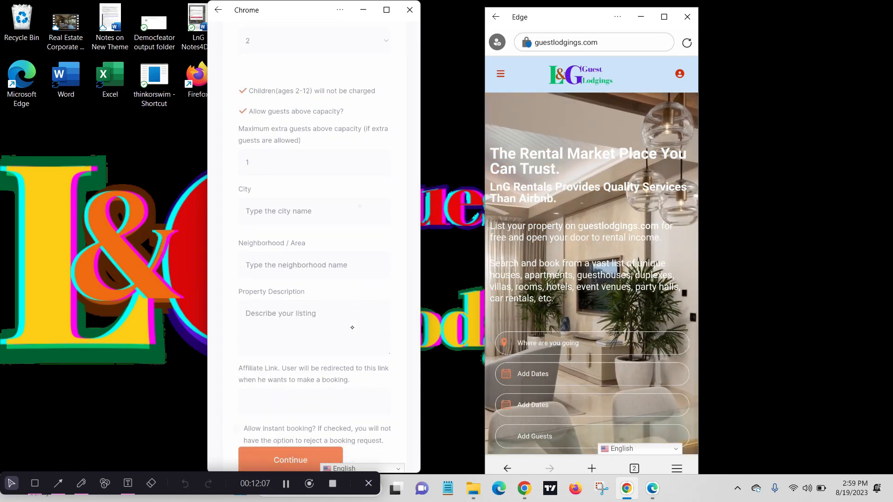
scroll(352, 328, down, 1)
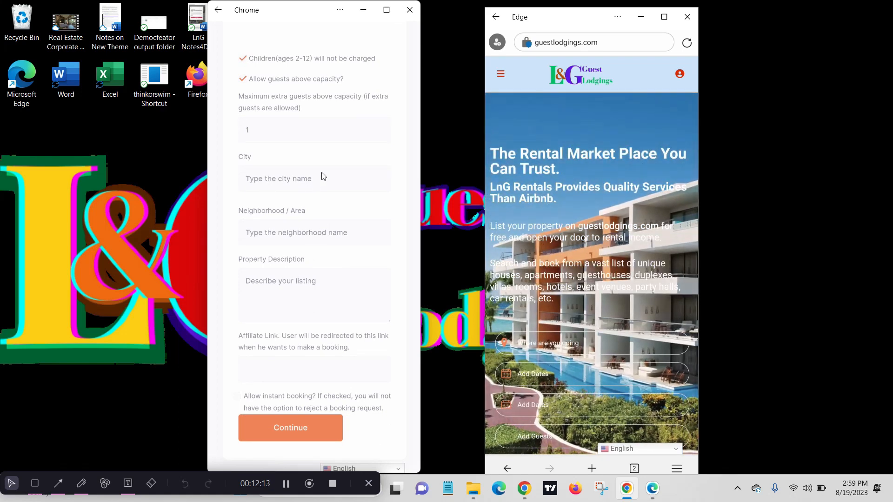
click(323, 176)
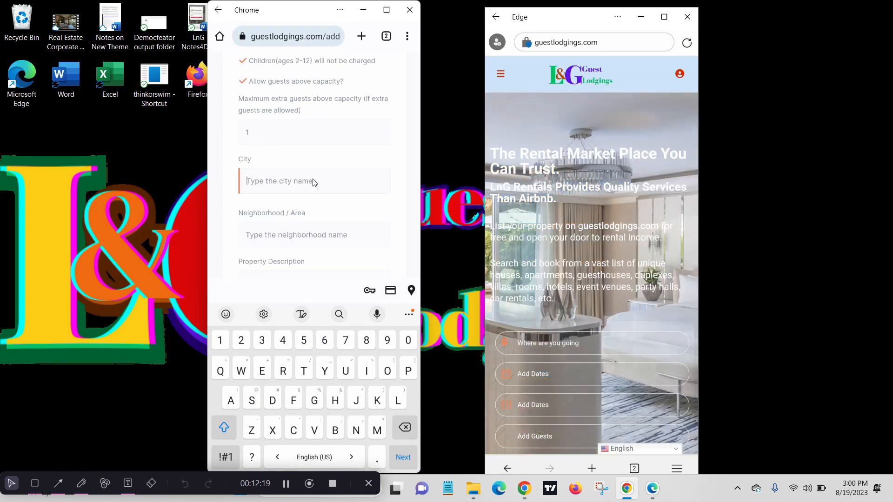
text(A)
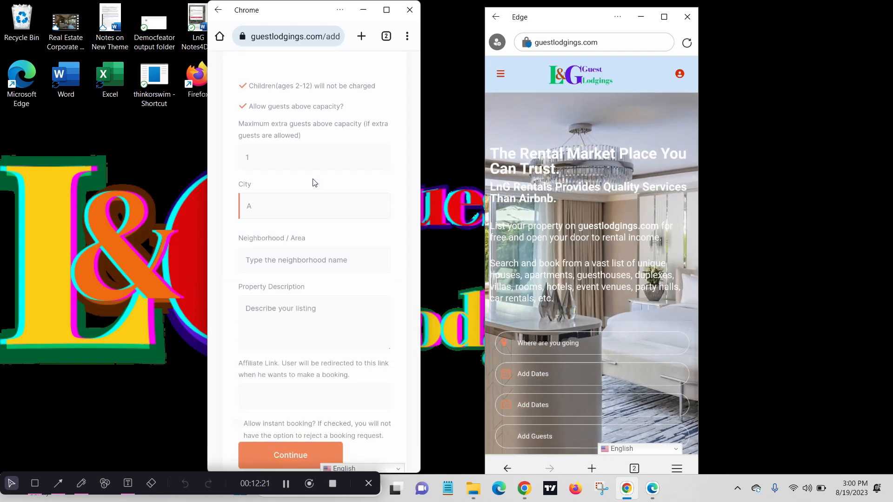
text(ccr)
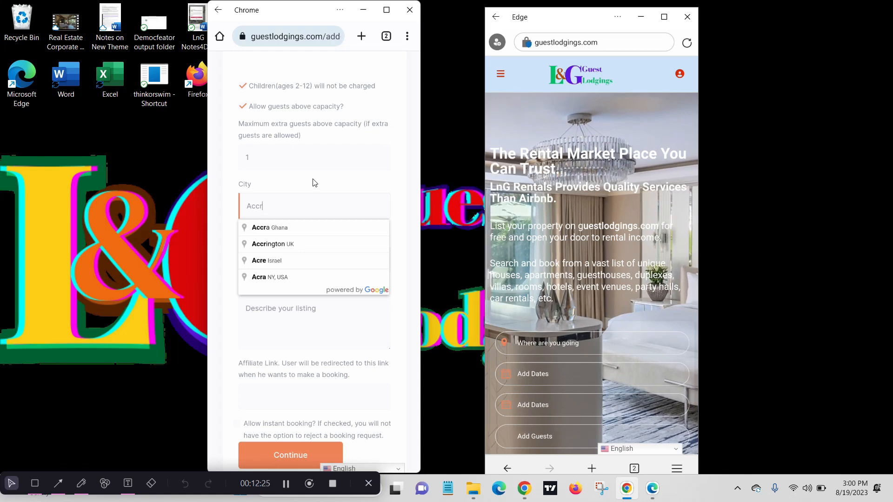
text(a)
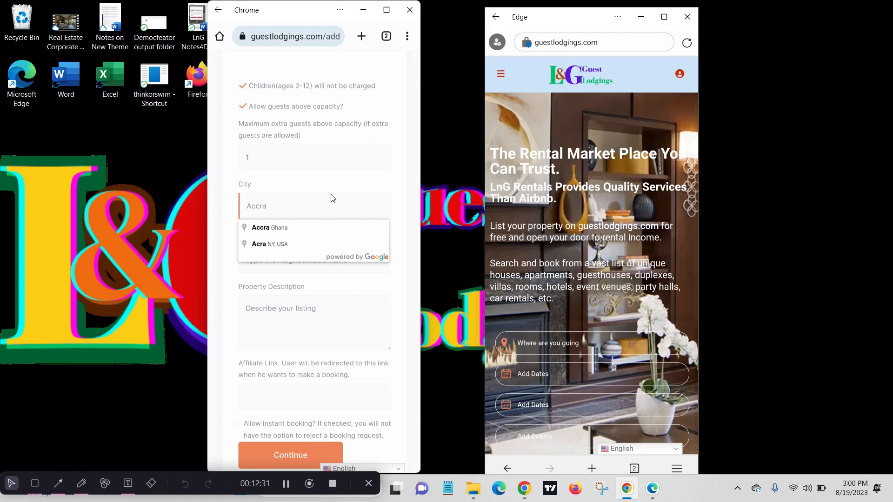
click(296, 231)
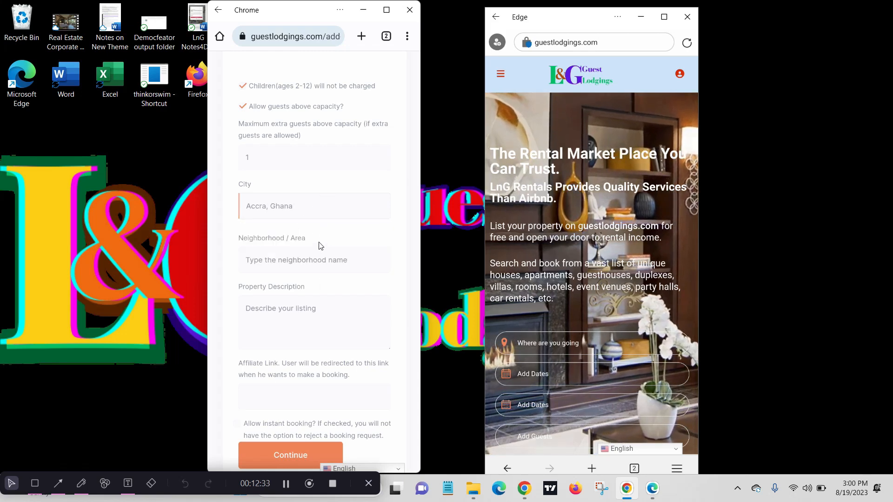
Enter Center city as the listing's neighborhood.
click(303, 265)
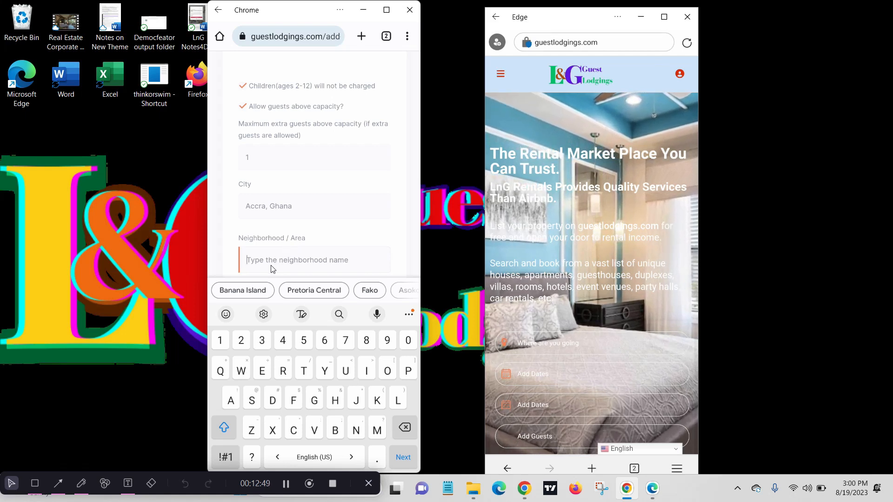
text(Center)
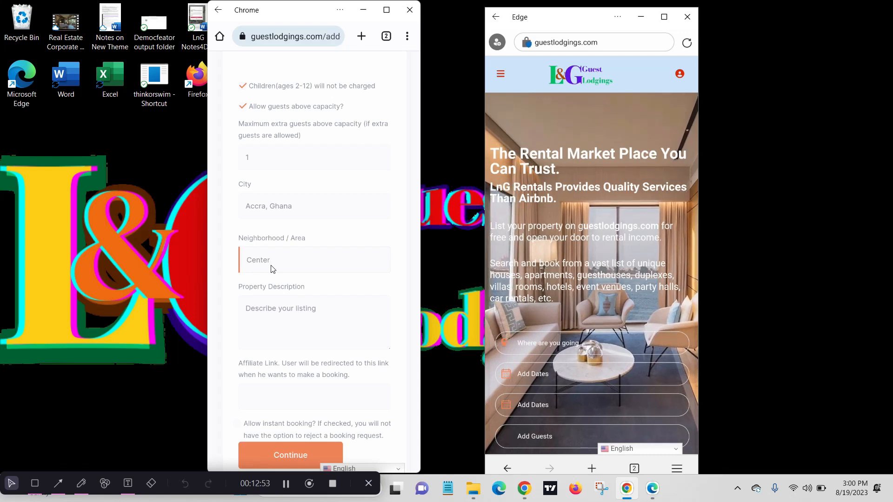
text( city)
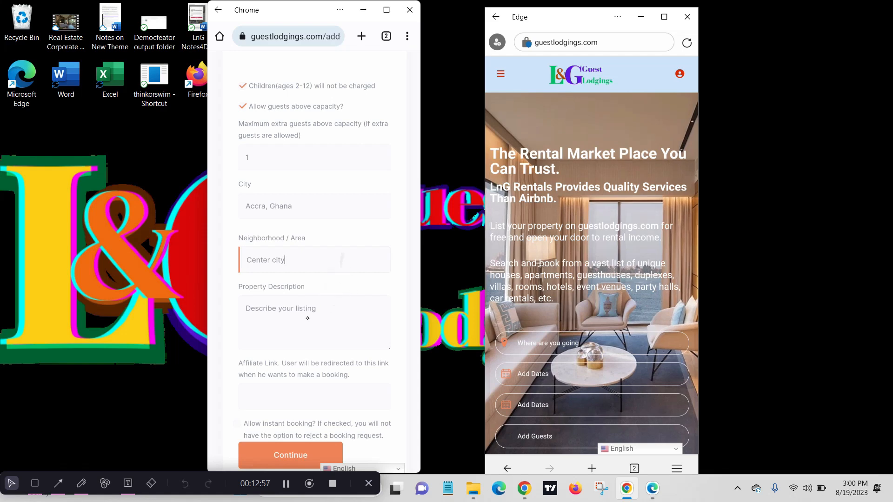
Shorten the listing's city to Accra by removing the country name.
scroll(307, 318, down, 1)
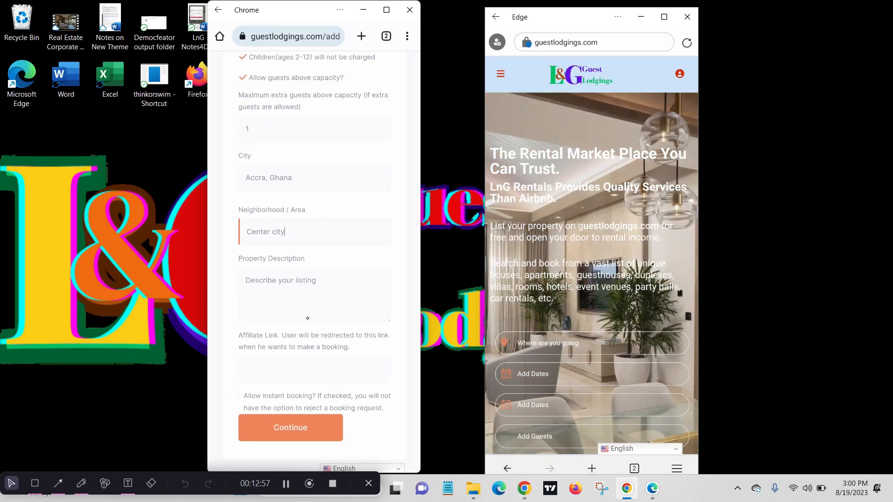
click(295, 179)
key(BackSpace)
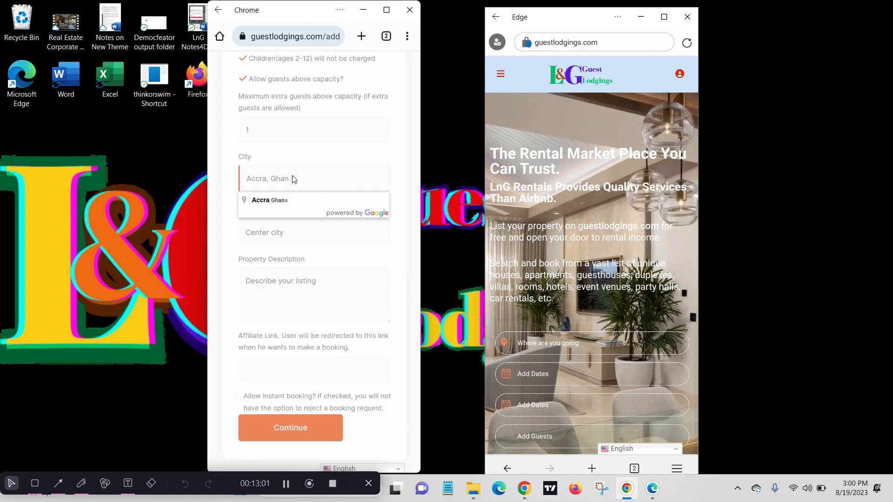
key(BackSpace)
key(BackSpace)
key(BackSpace)
key(BackSpace)
key(BackSpace)
key(BackSpace)
key(BackSpace)
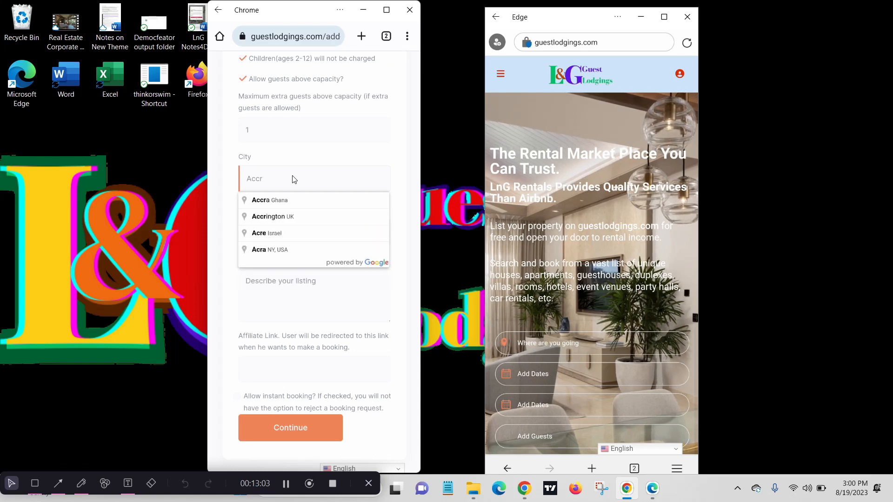
text(a)
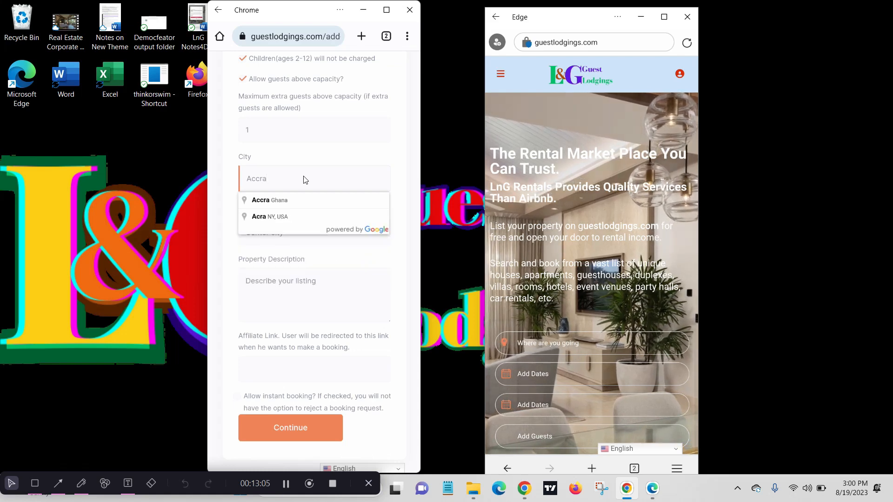
click(326, 262)
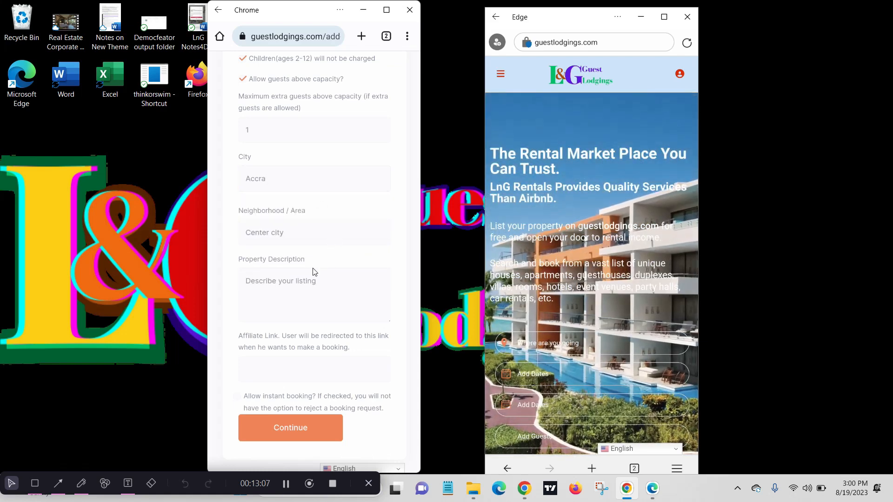
scroll(290, 316, down, 2)
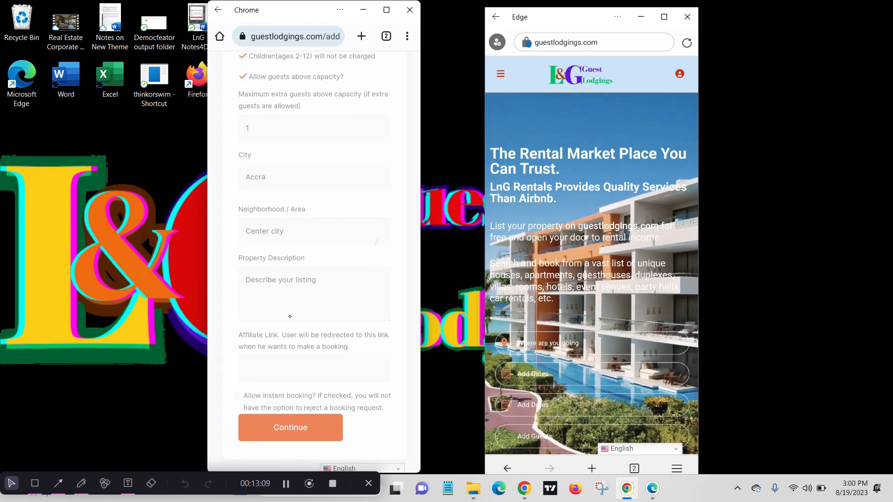
click(319, 284)
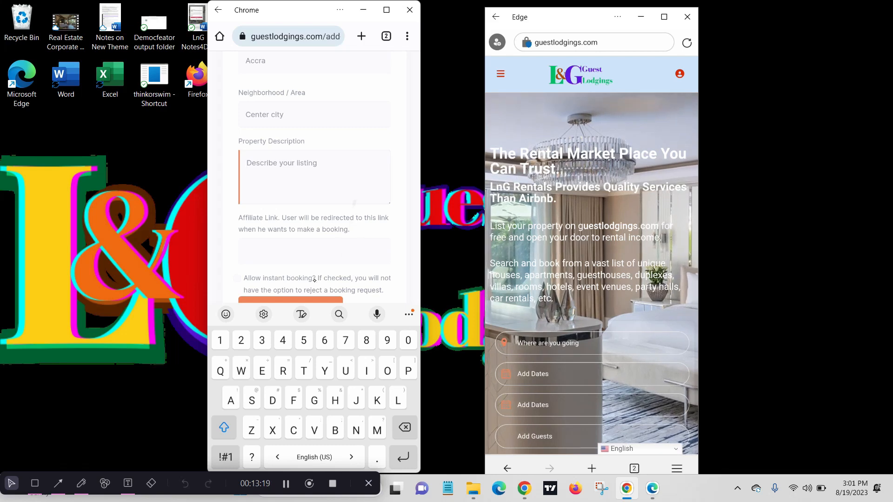
scroll(314, 280, down, 2)
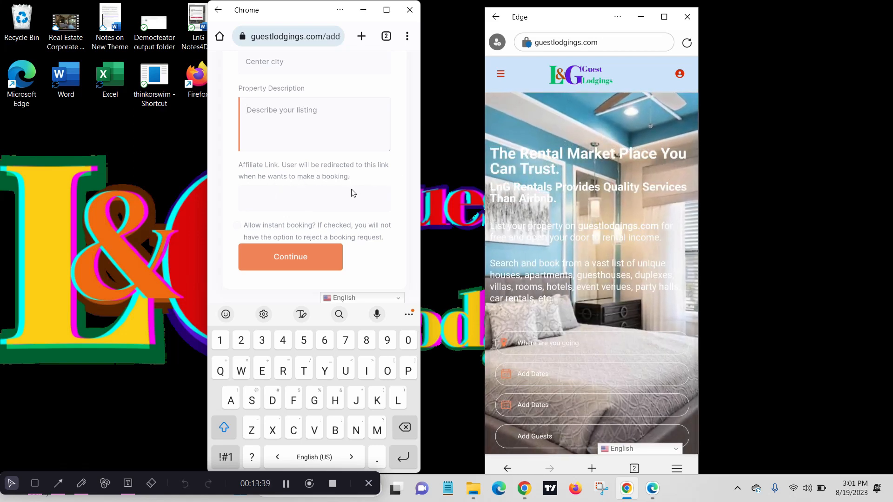
click(327, 204)
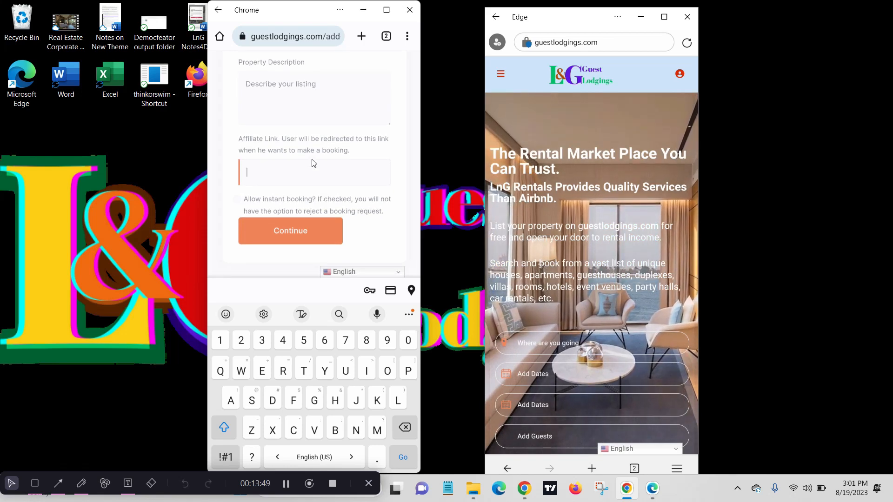
Allow instant booking for the listing and submit the new listing form.
click(241, 203)
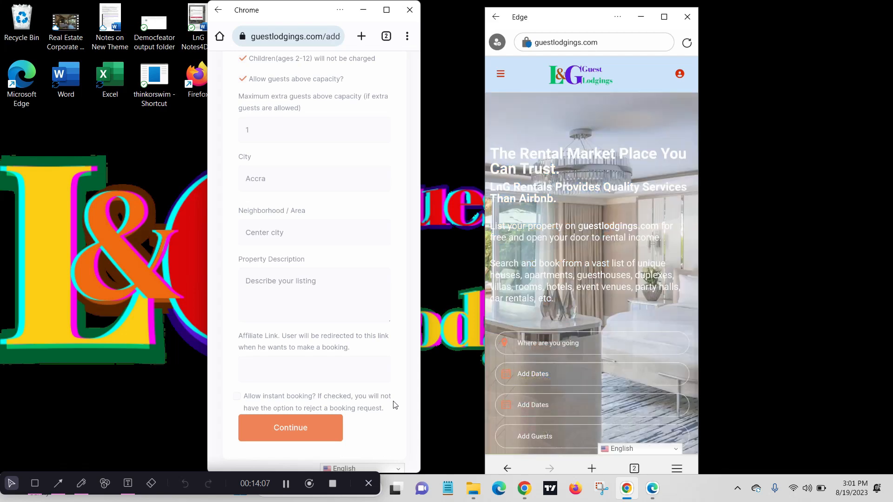
click(238, 399)
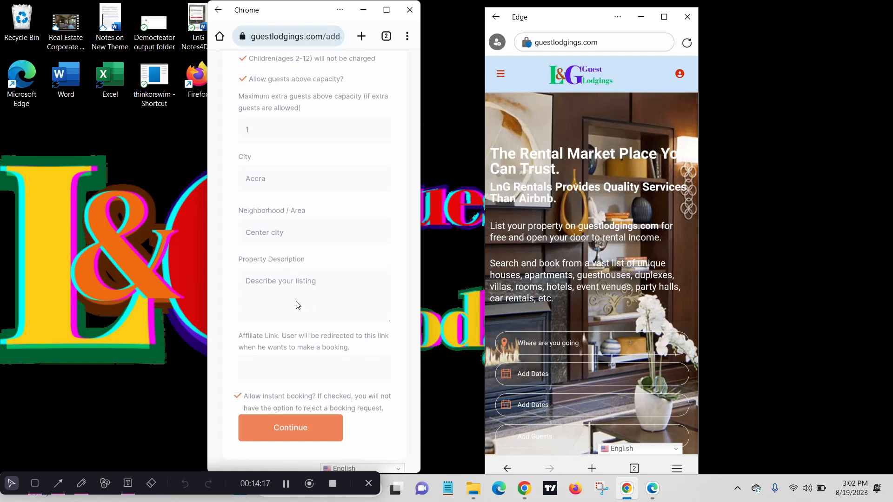
click(286, 427)
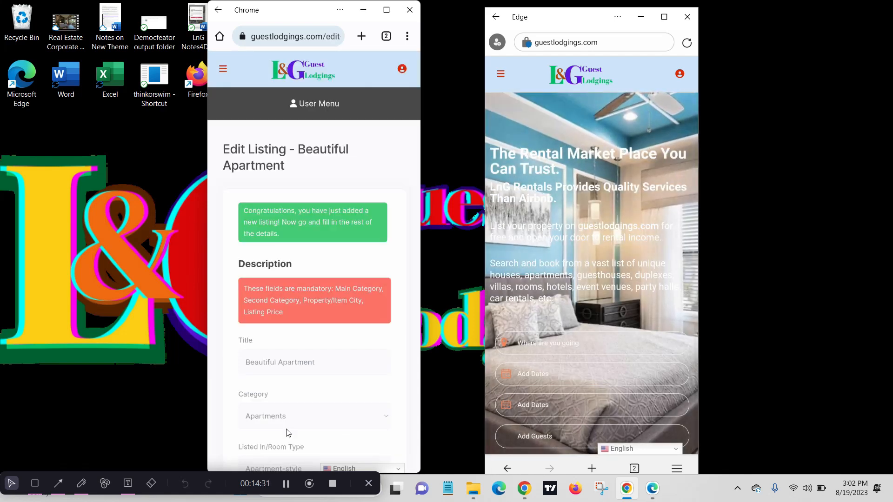
Review the new listing's description details and save them to reach the price settings.
scroll(286, 429, down, 5)
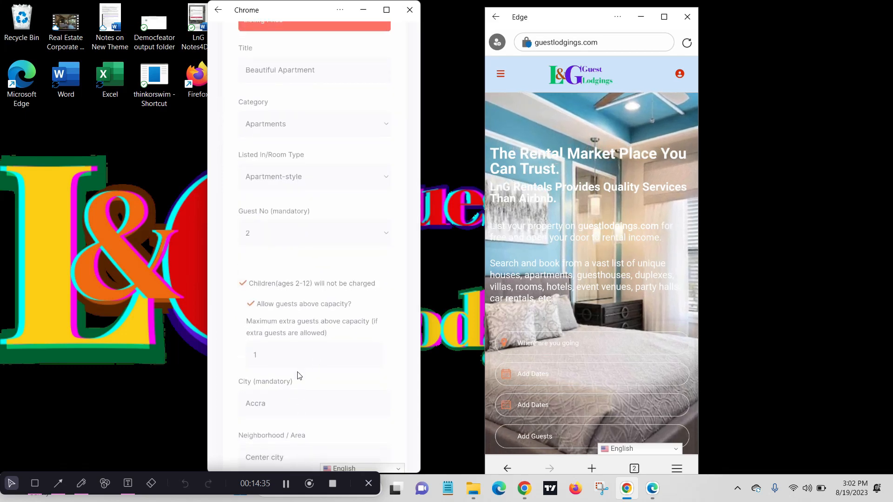
scroll(297, 371, up, 3)
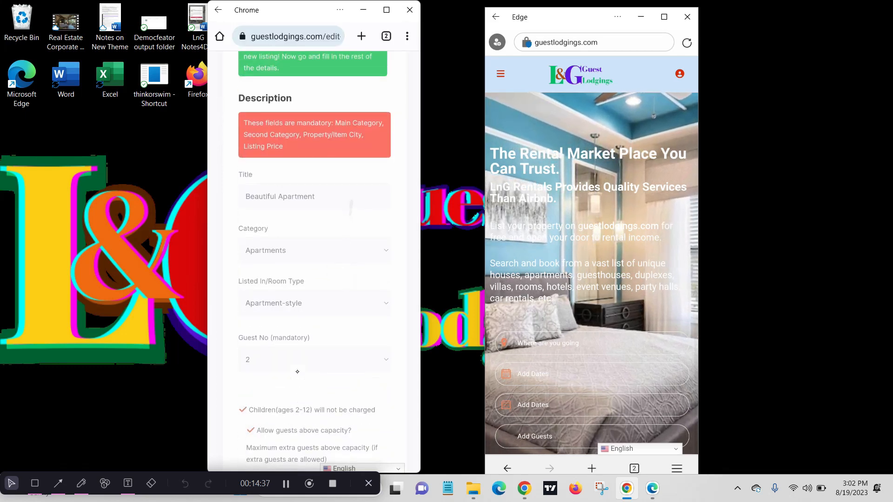
scroll(297, 372, down, 8)
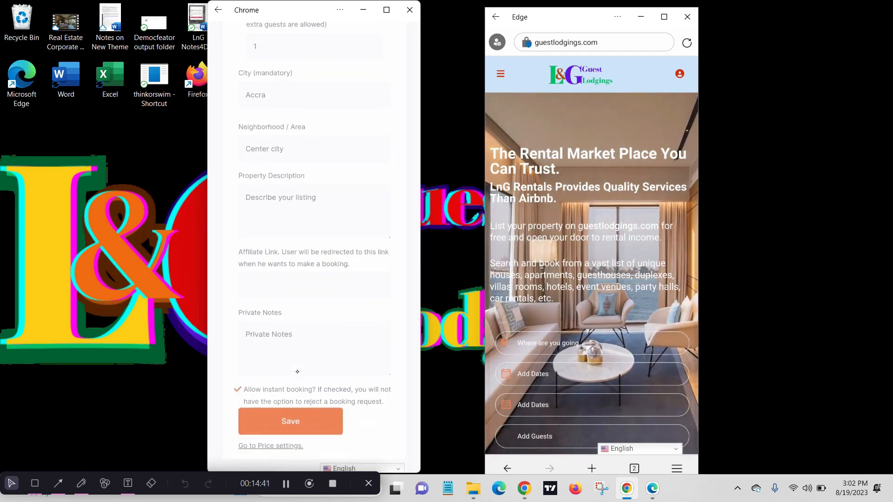
click(286, 421)
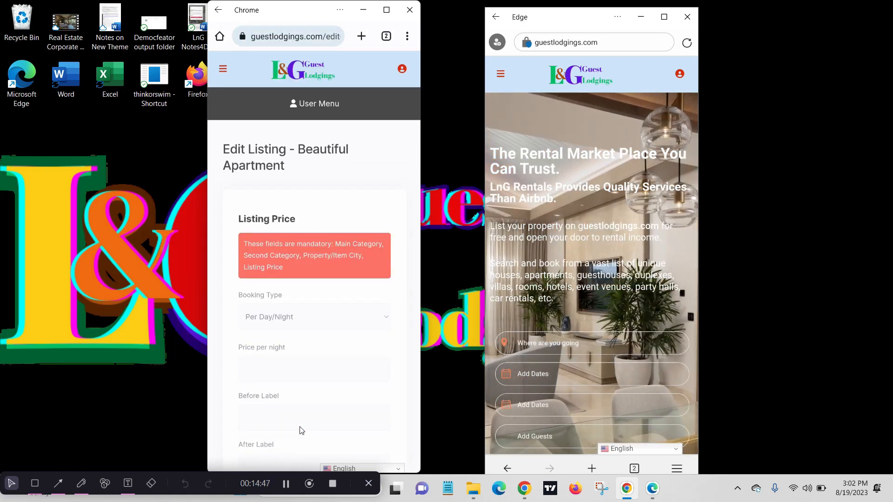
Set the listing's price per night to 50, keeping the Per Day/Night booking type.
scroll(299, 431, down, 2)
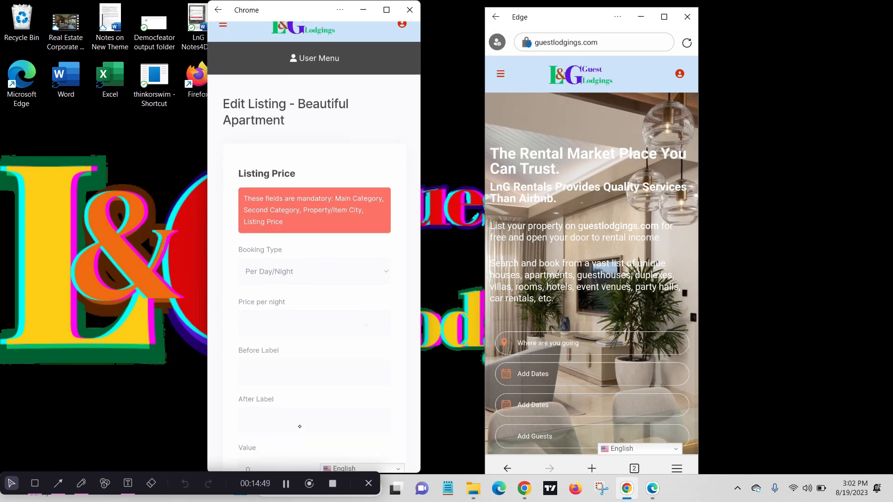
scroll(299, 426, down, 2)
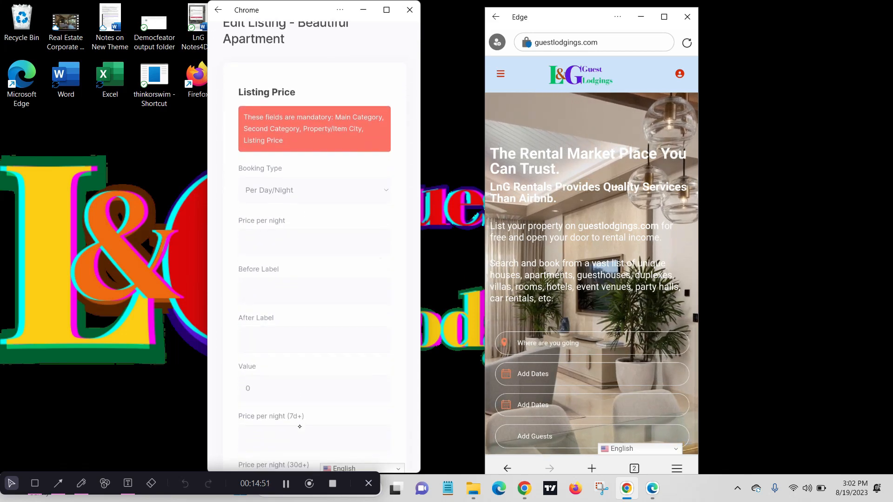
scroll(300, 426, down, 1)
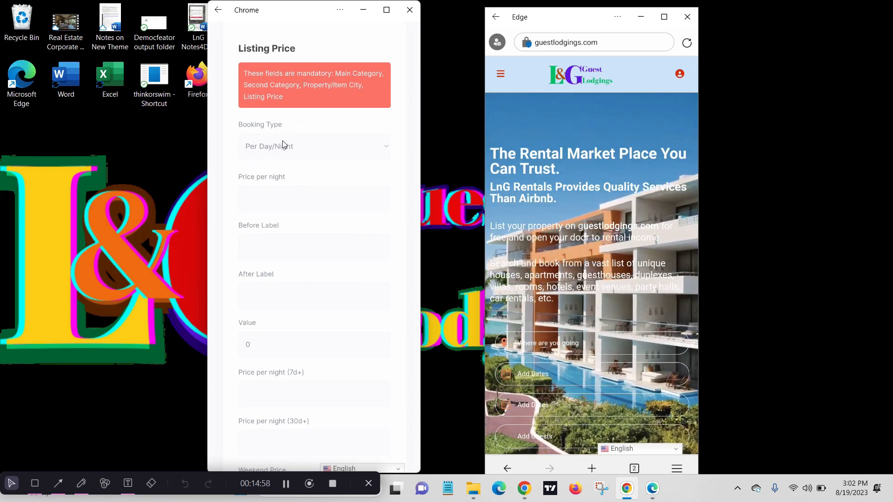
click(260, 197)
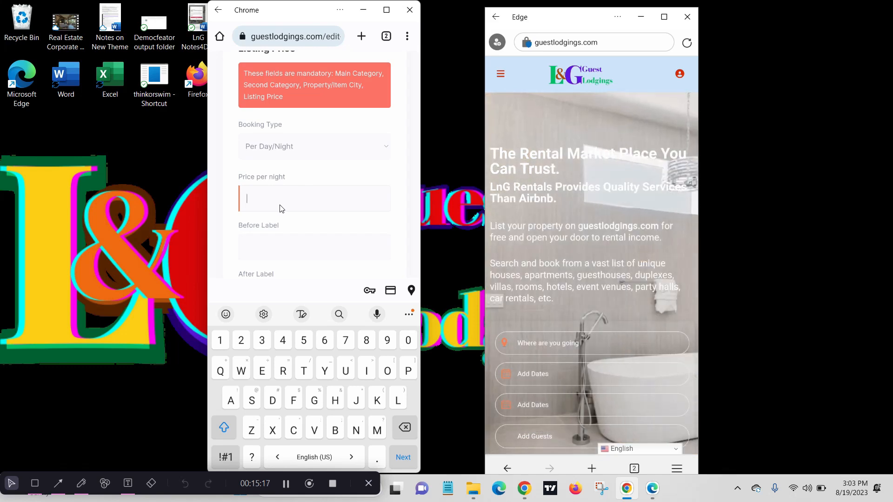
text(50)
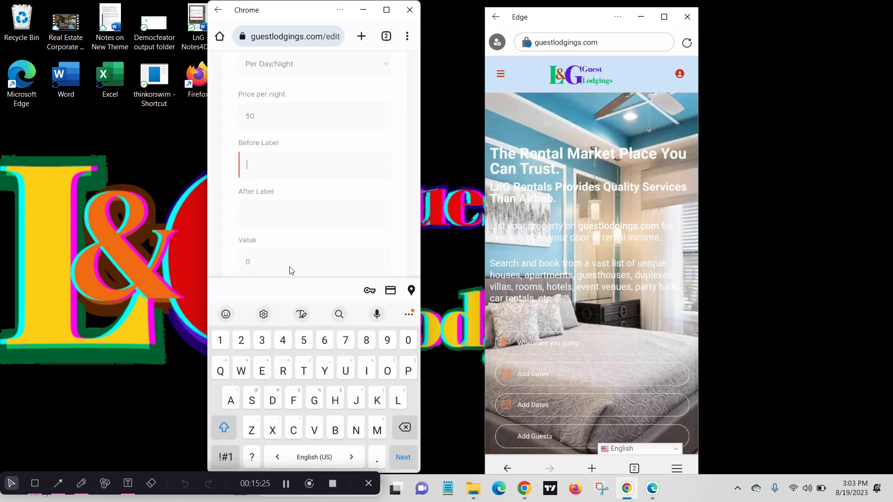
scroll(290, 268, down, 3)
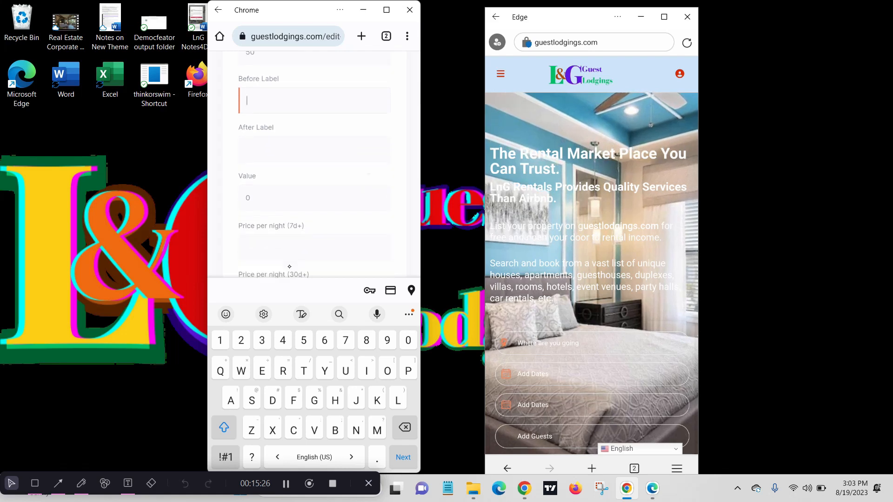
Review the listing's booking type, price per night, and before and after label fields, ending in the empty before label.
scroll(289, 266, down, 1)
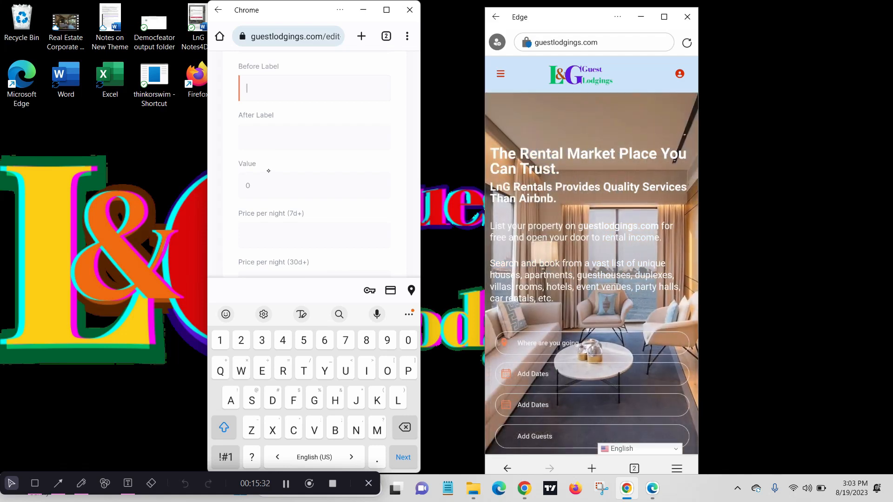
key(Tab)
key(Return)
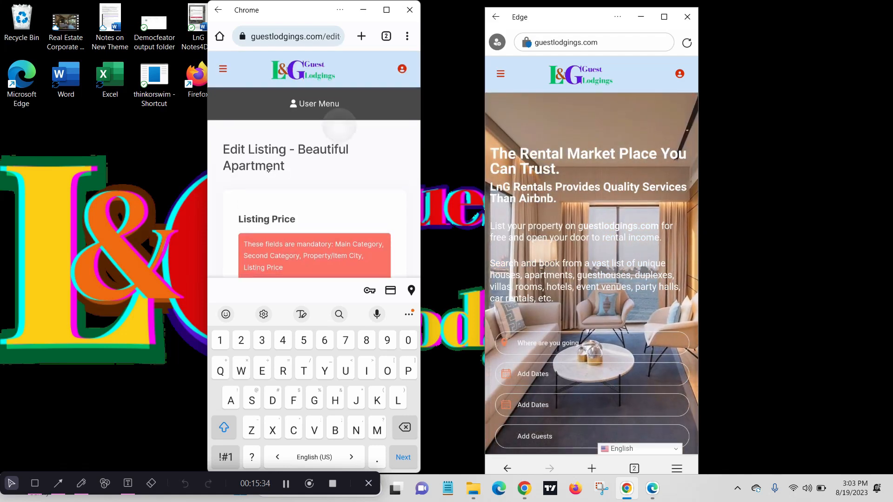
scroll(268, 170, down, 2)
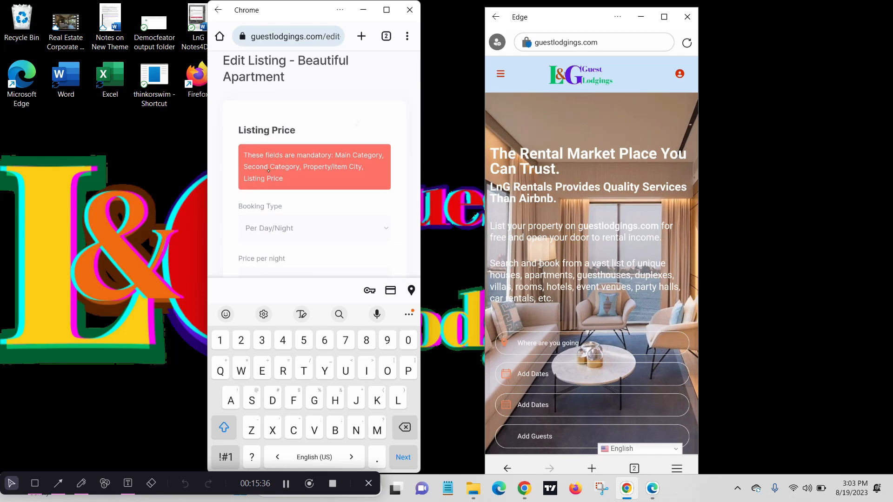
scroll(268, 170, down, 3)
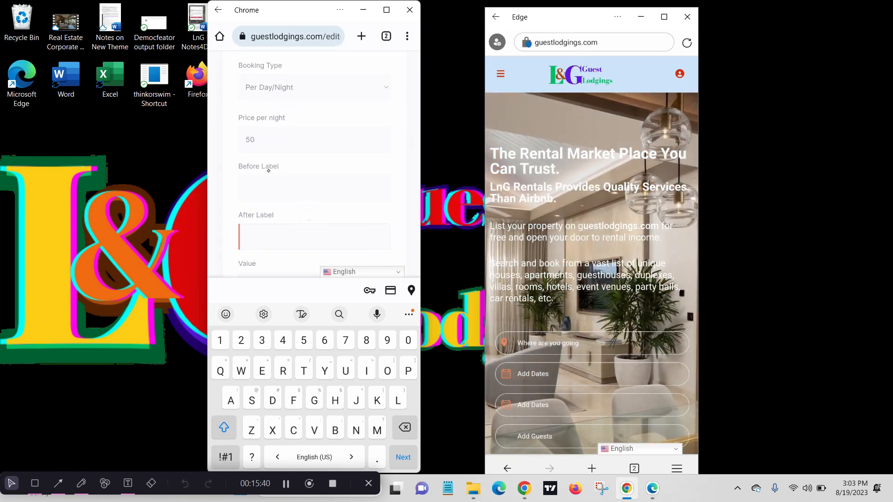
scroll(269, 170, down, 1)
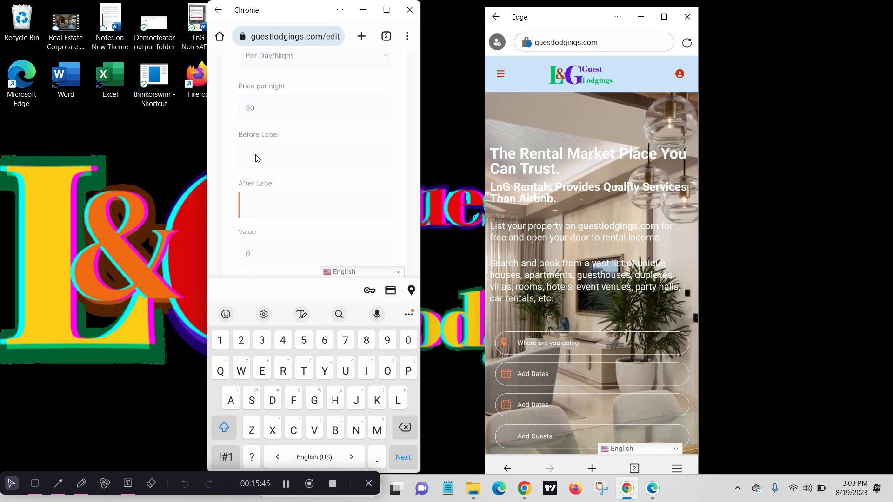
click(257, 158)
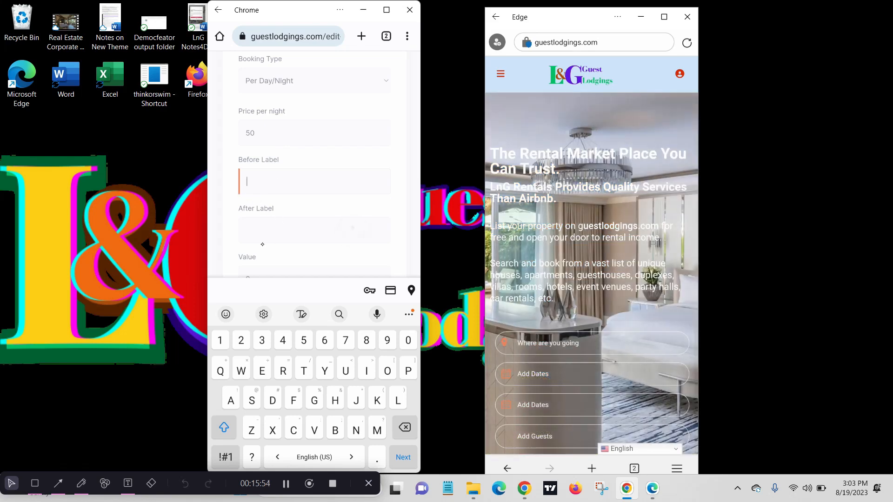
Look over the optional nightly prices for stays of 7+ and 30+ days, the weekend price and the extra guest price.
scroll(262, 248, down, 3)
scroll(262, 245, down, 1)
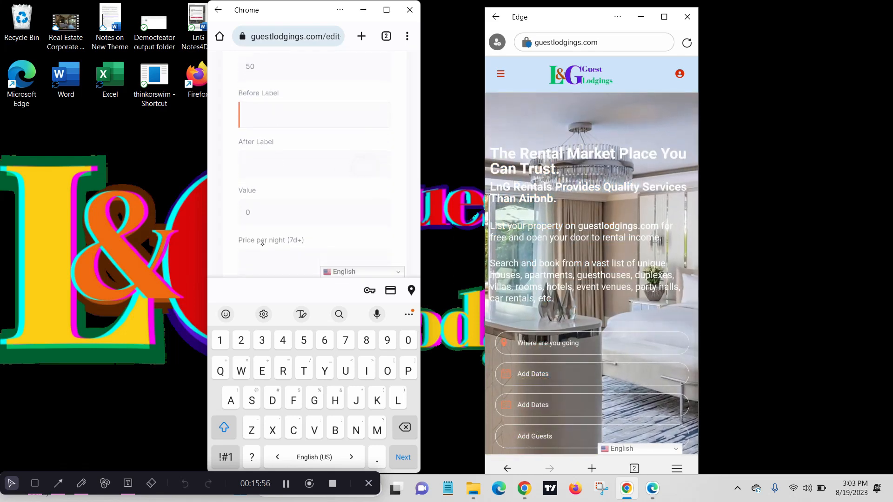
scroll(262, 244, down, 10)
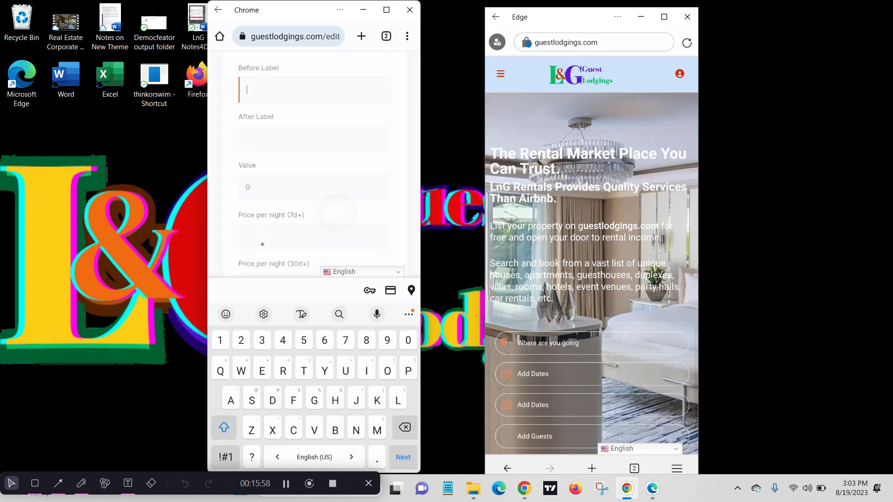
scroll(263, 244, up, 2)
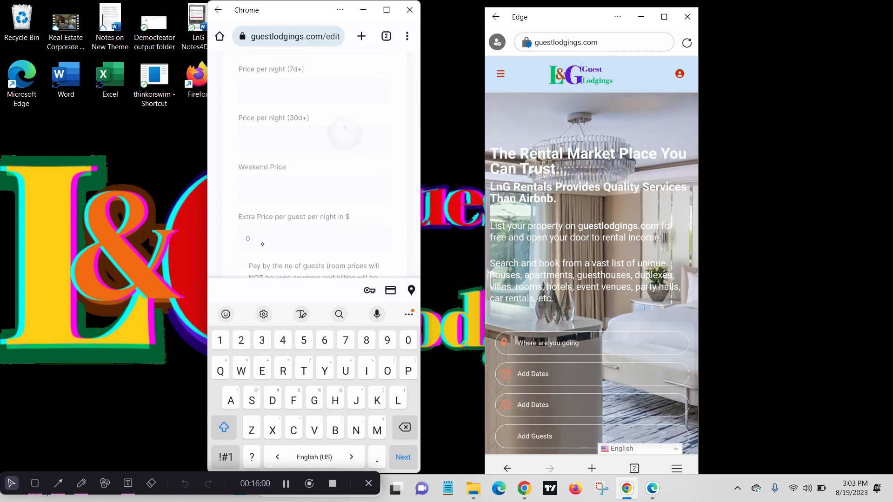
scroll(262, 244, up, 3)
scroll(263, 244, up, 1)
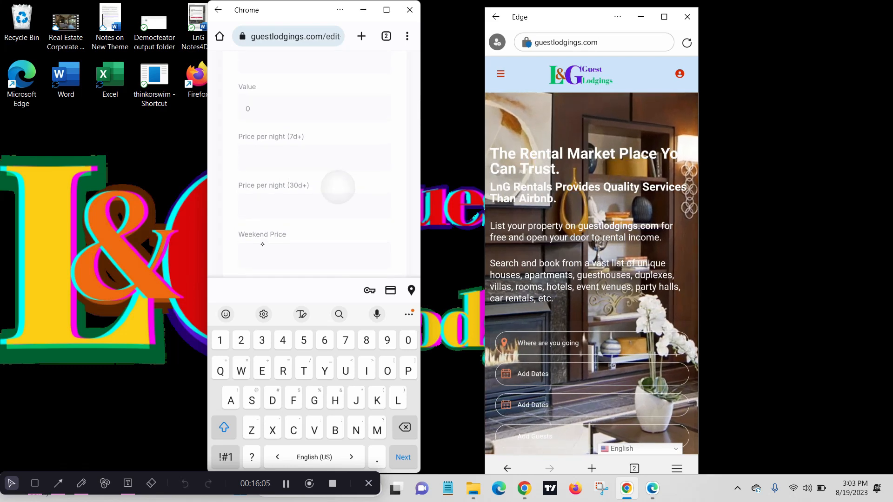
scroll(263, 244, up, 1)
scroll(262, 244, up, 4)
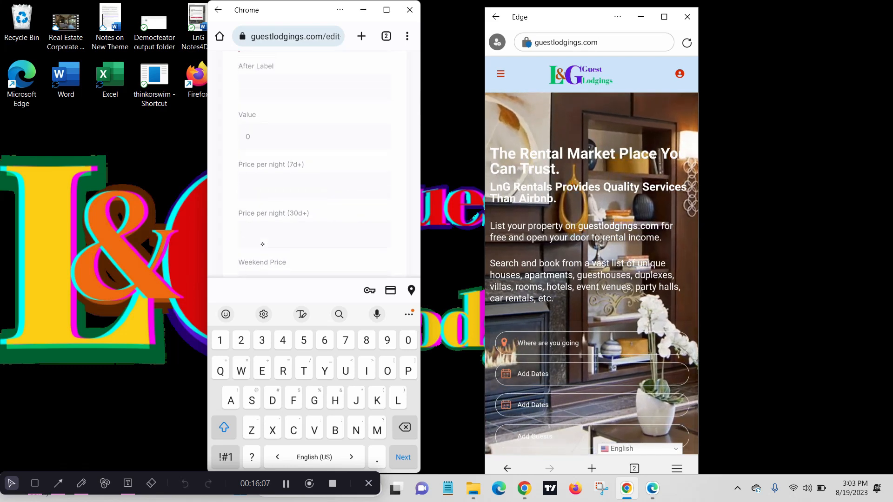
scroll(262, 244, up, 5)
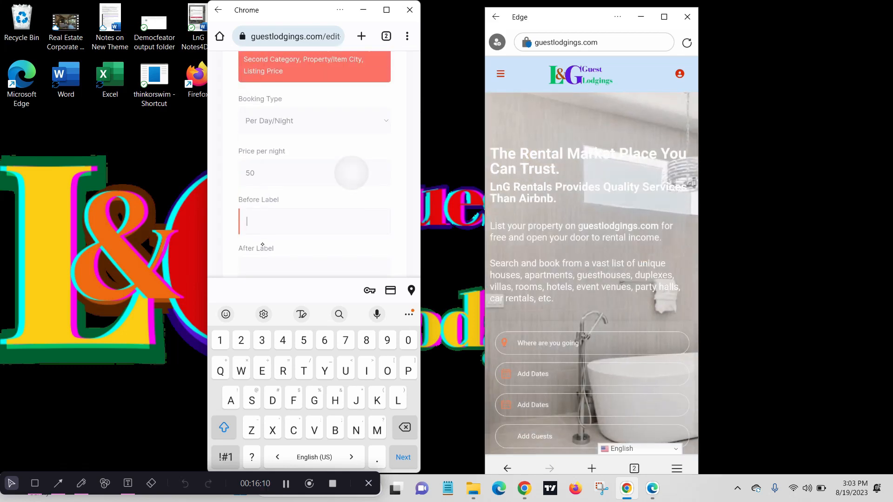
Read through the remaining price settings, from the value field past the cleaning and city fees to the extra options.
scroll(263, 244, down, 5)
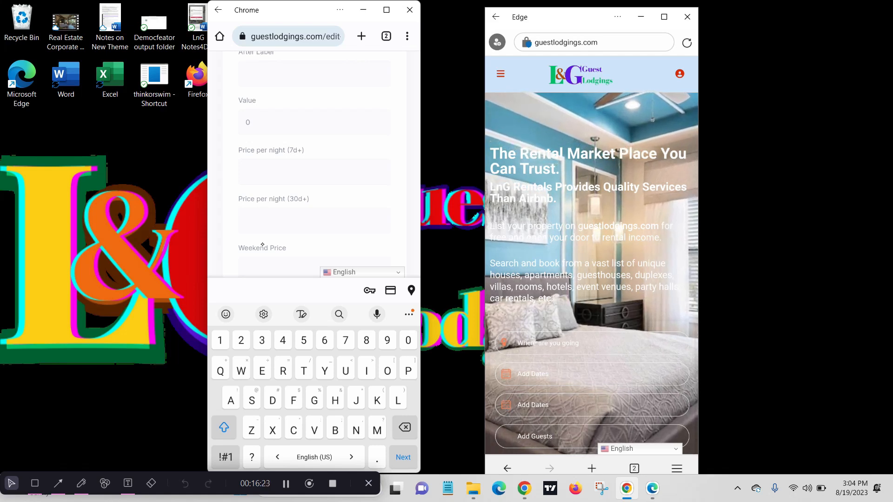
scroll(262, 245, down, 2)
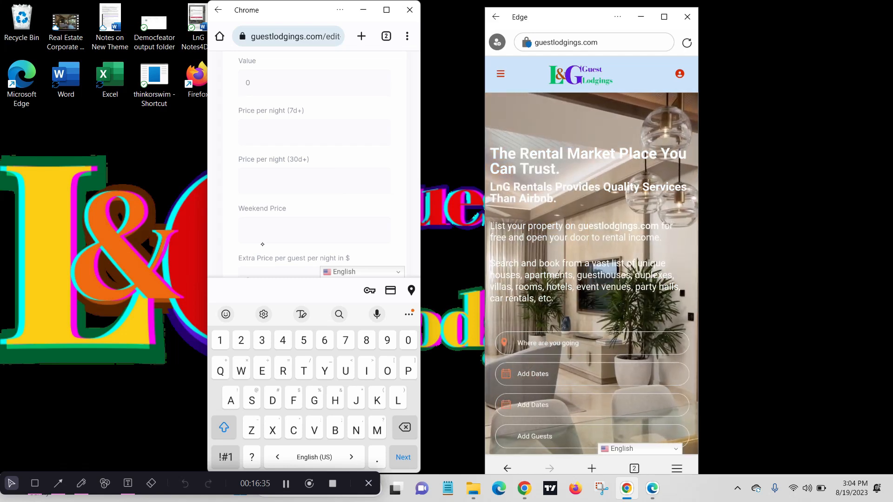
scroll(262, 244, down, 3)
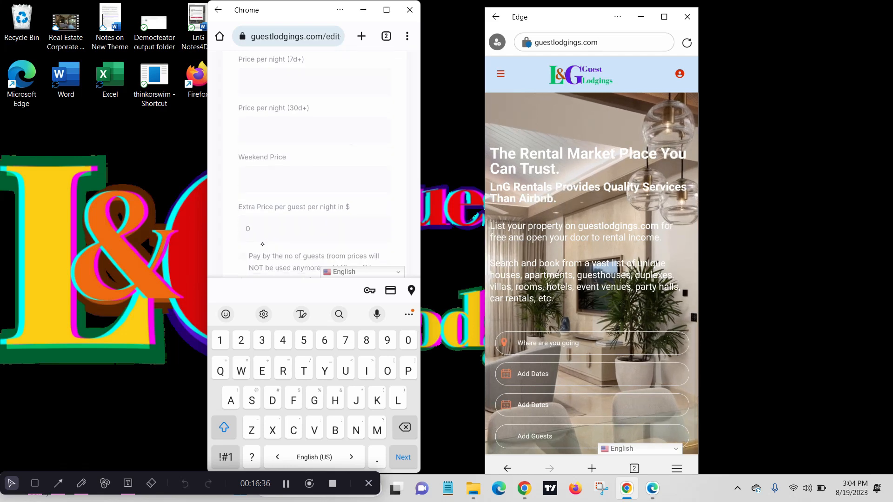
scroll(262, 244, down, 1)
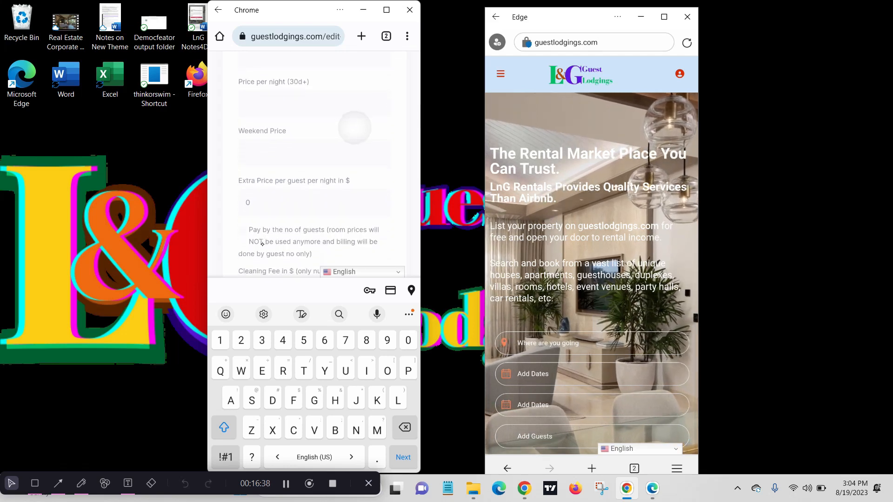
scroll(262, 245, down, 2)
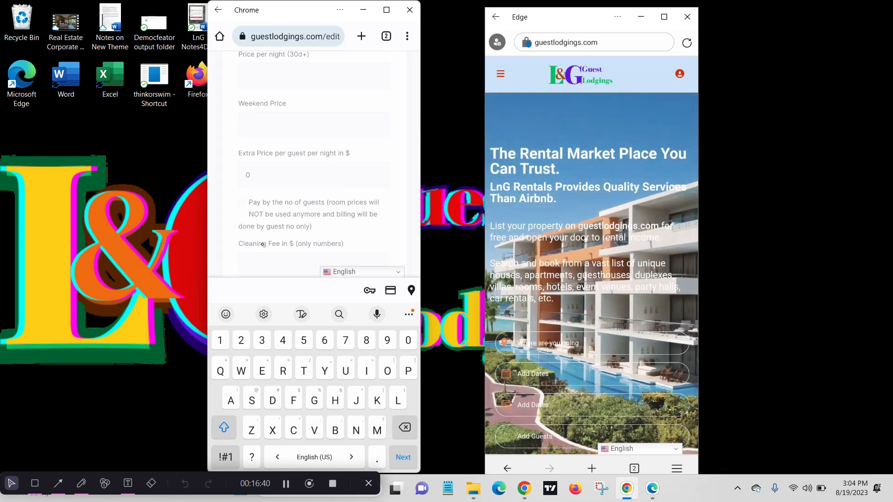
scroll(262, 245, down, 1)
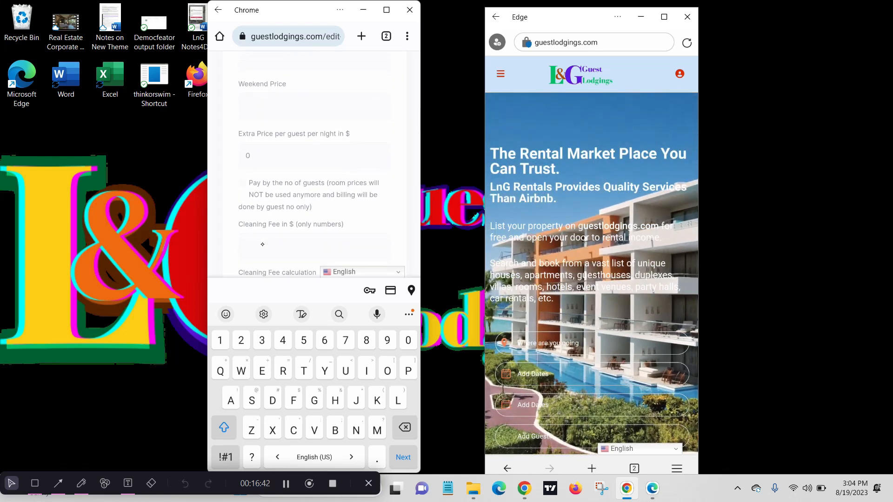
scroll(262, 245, down, 2)
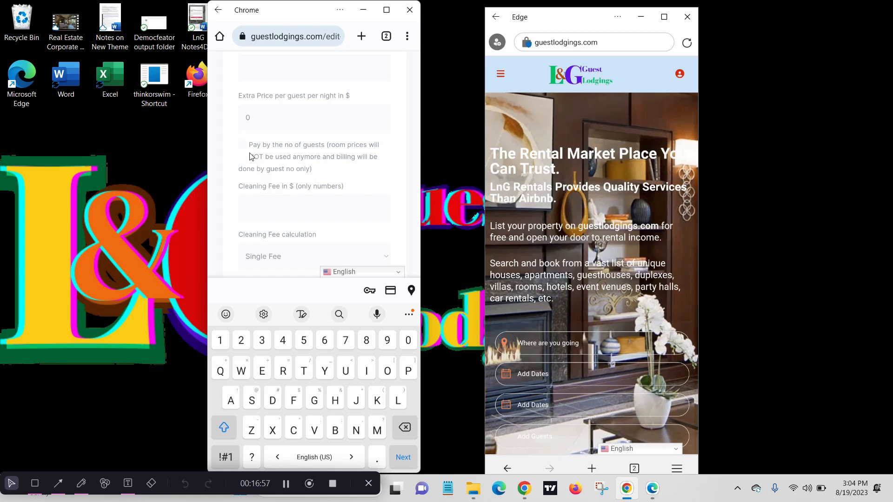
drag(248, 152, 258, 385)
scroll(259, 385, down, 3)
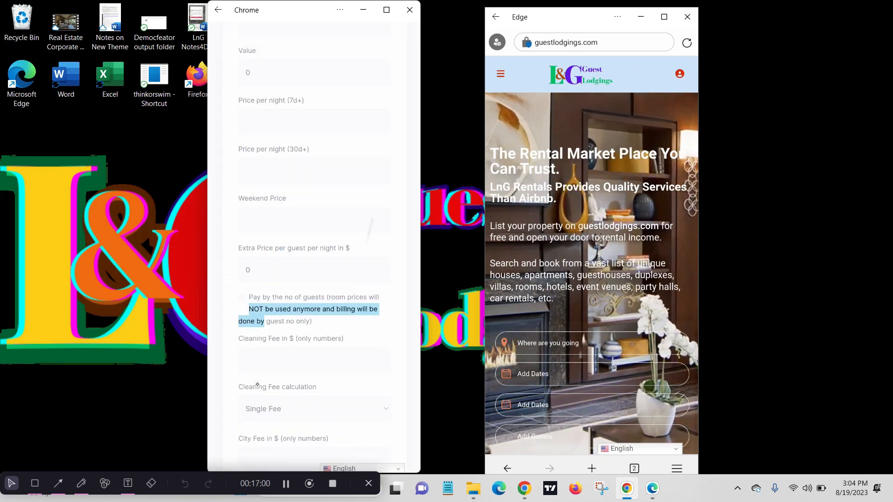
scroll(257, 384, down, 5)
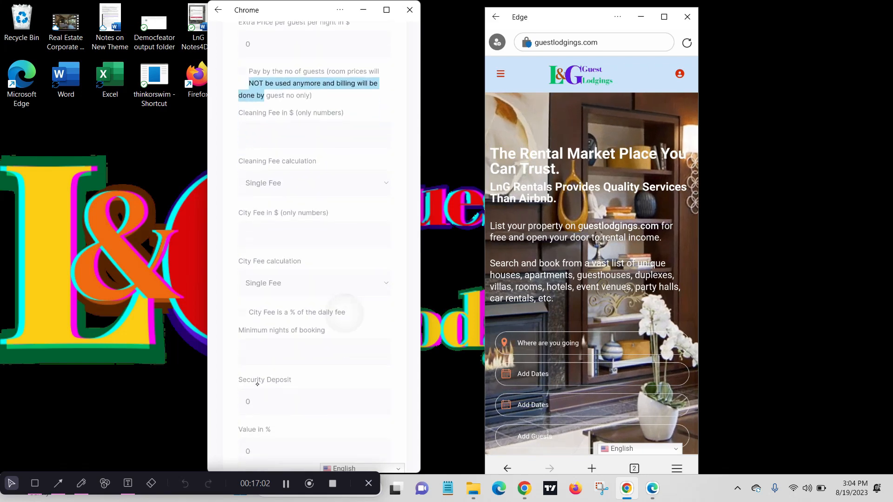
scroll(257, 384, down, 3)
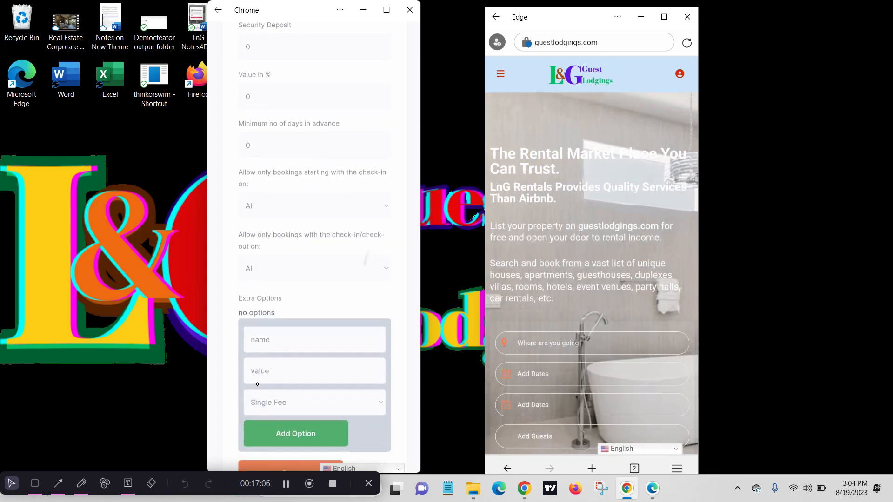
Try out the option to pay by the number of guests and switch it back off.
scroll(257, 384, up, 1)
scroll(257, 384, up, 6)
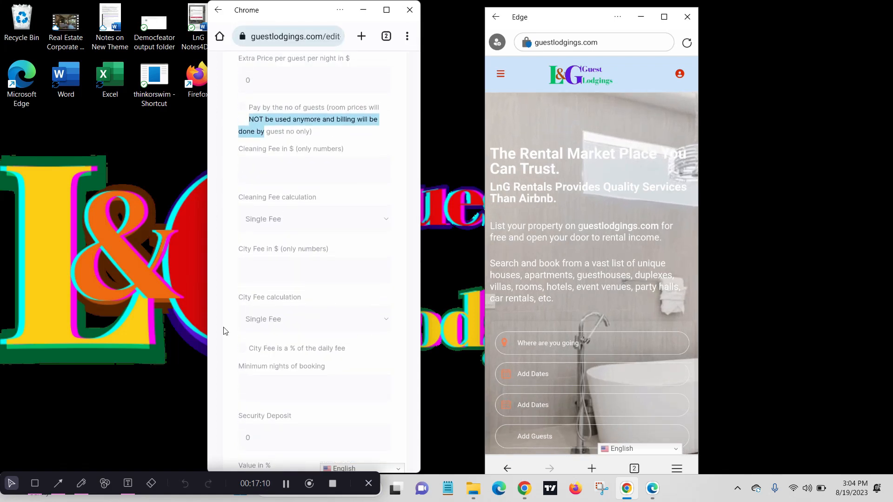
click(242, 110)
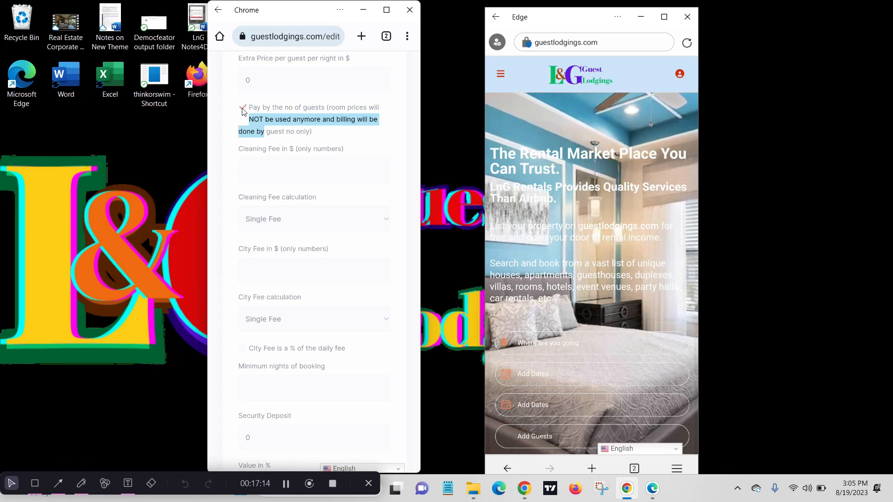
click(242, 110)
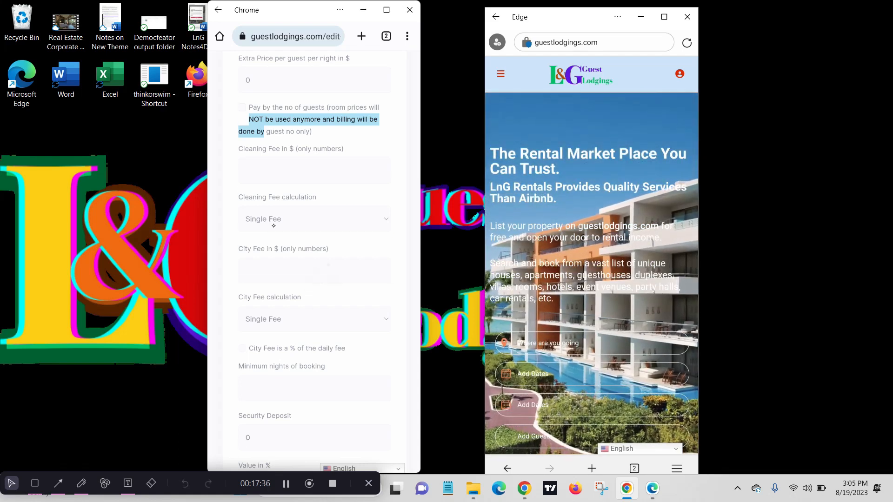
Examine the city fee, minimum nights, security deposit, advance days and check-in/check-out restriction fields down to the extra options.
scroll(274, 228, down, 1)
scroll(274, 225, down, 1)
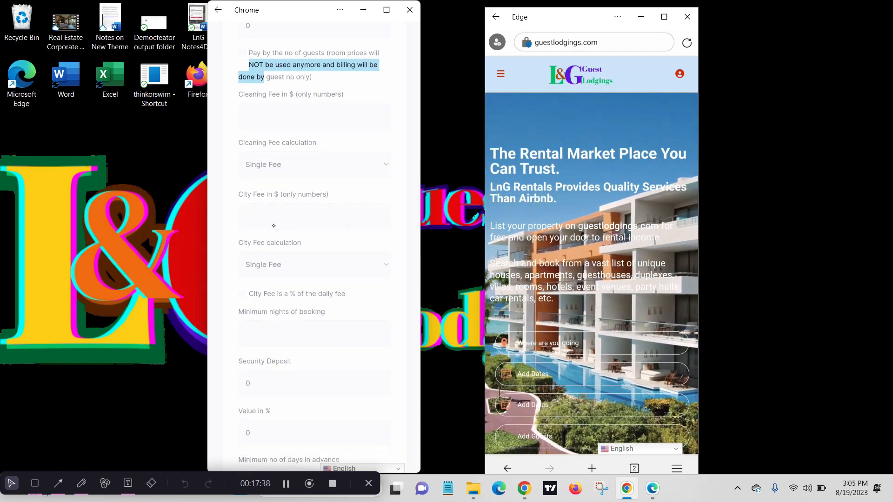
scroll(273, 226, down, 1)
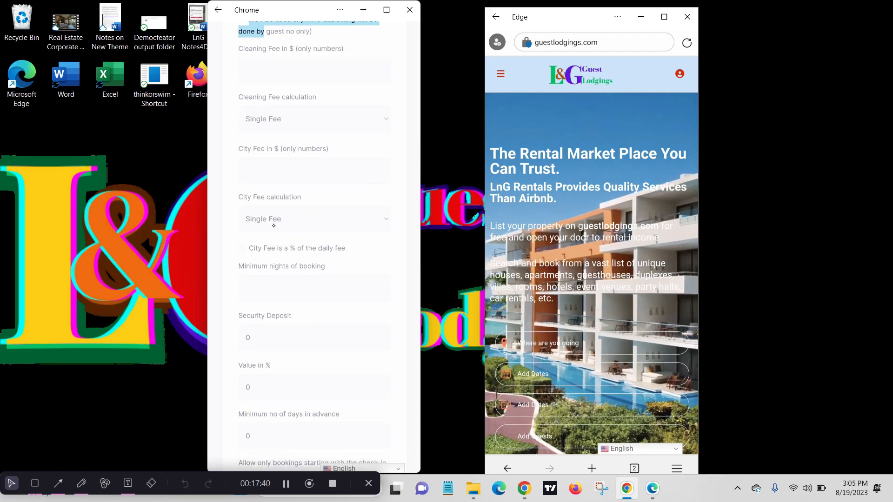
scroll(274, 225, down, 2)
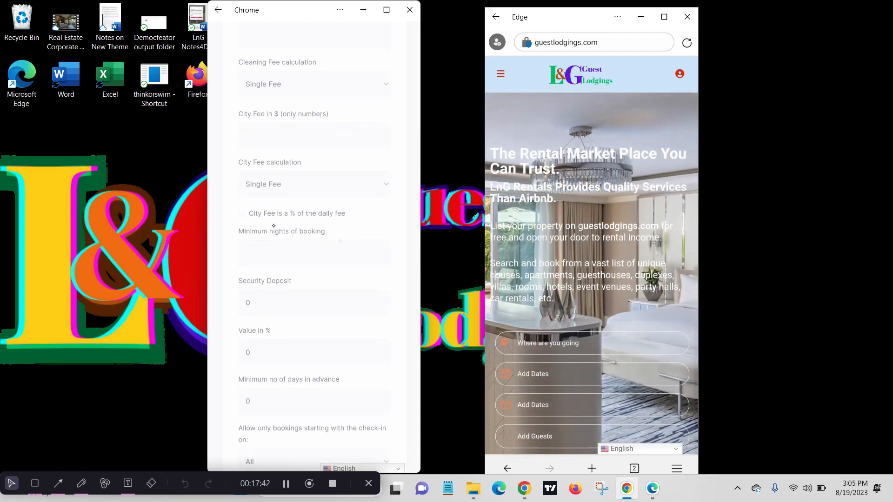
scroll(273, 226, down, 1)
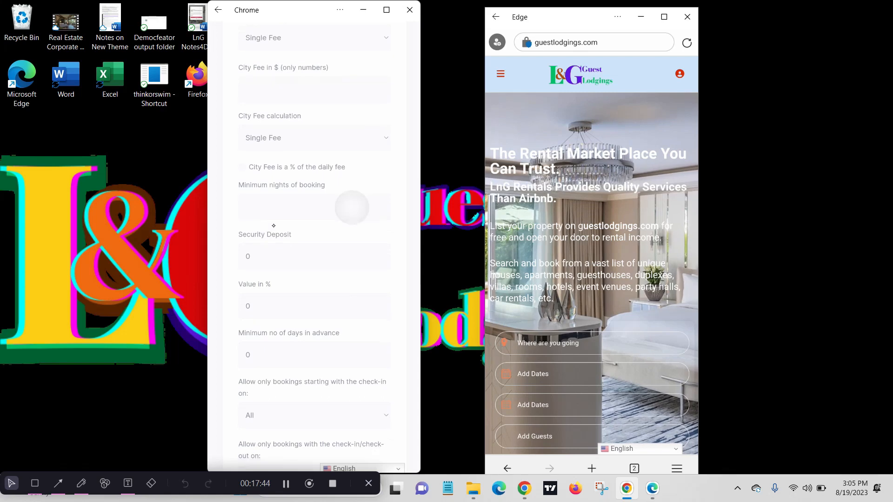
scroll(274, 225, down, 1)
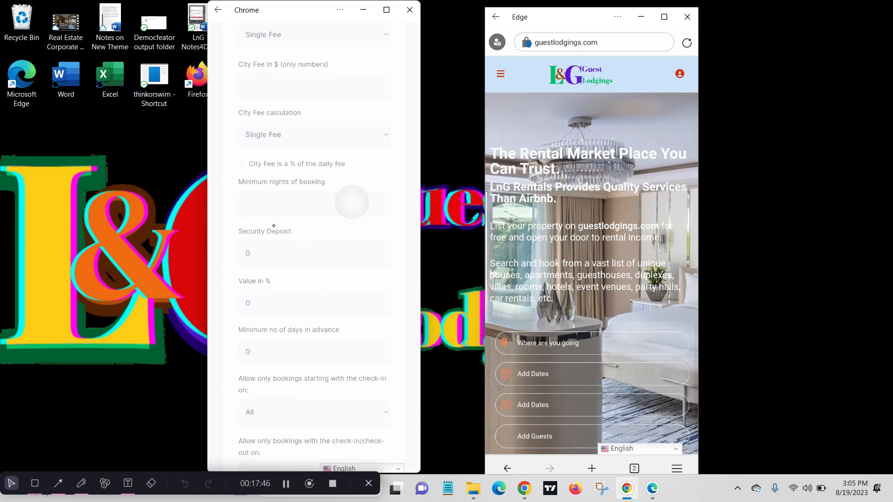
scroll(274, 227, down, 1)
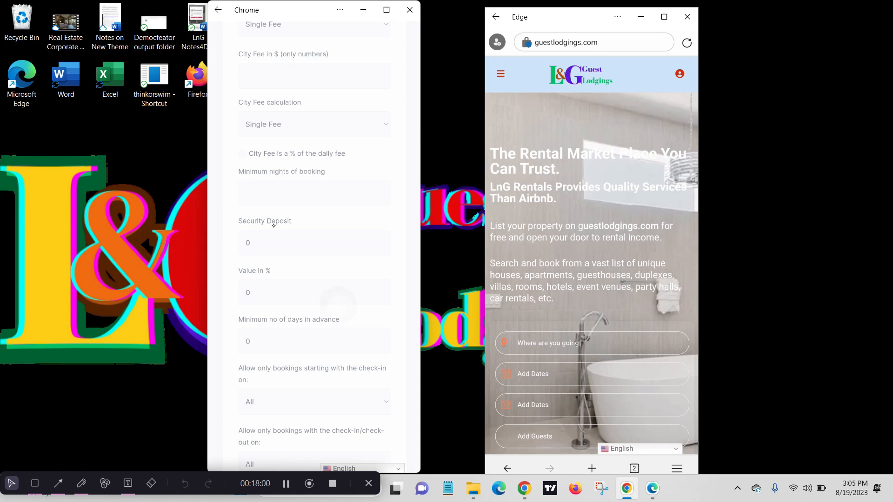
scroll(273, 225, down, 2)
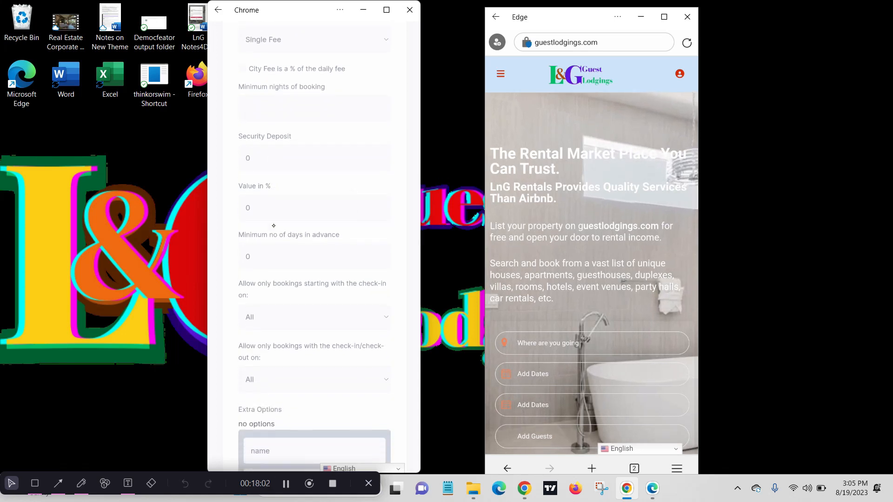
scroll(274, 226, down, 2)
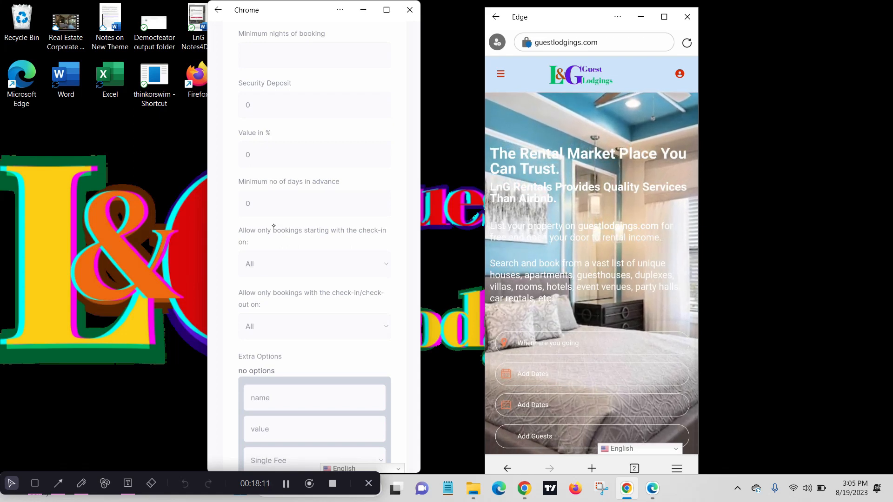
scroll(273, 226, down, 1)
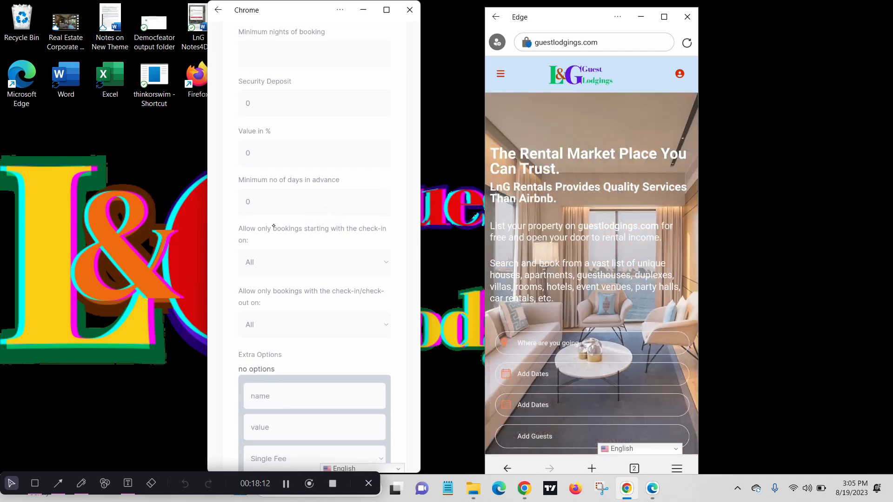
scroll(274, 226, down, 1)
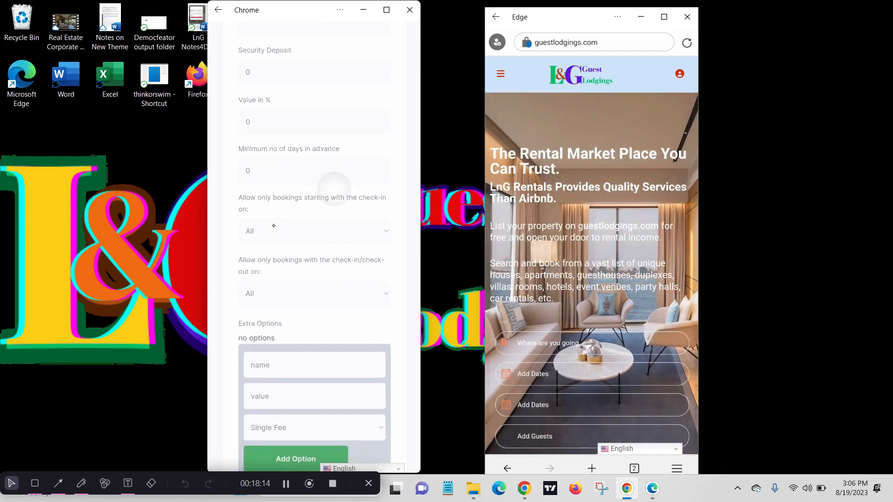
Check which weekdays can be chosen for bookings starting with the check-in, leaving the restriction set to All.
scroll(274, 225, down, 1)
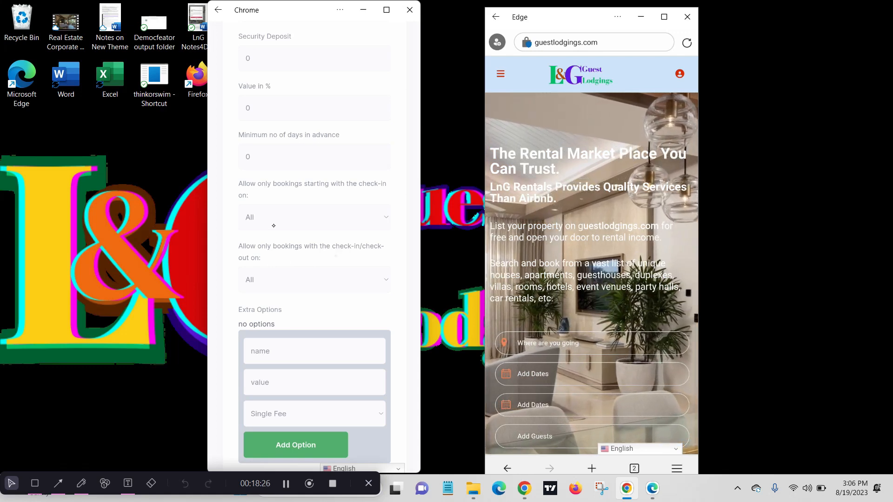
scroll(274, 225, down, 1)
scroll(273, 225, down, 1)
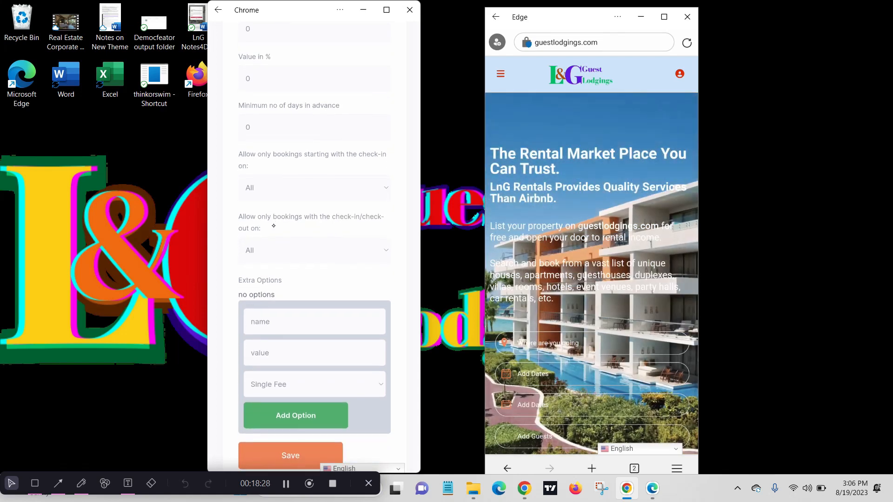
scroll(273, 226, down, 1)
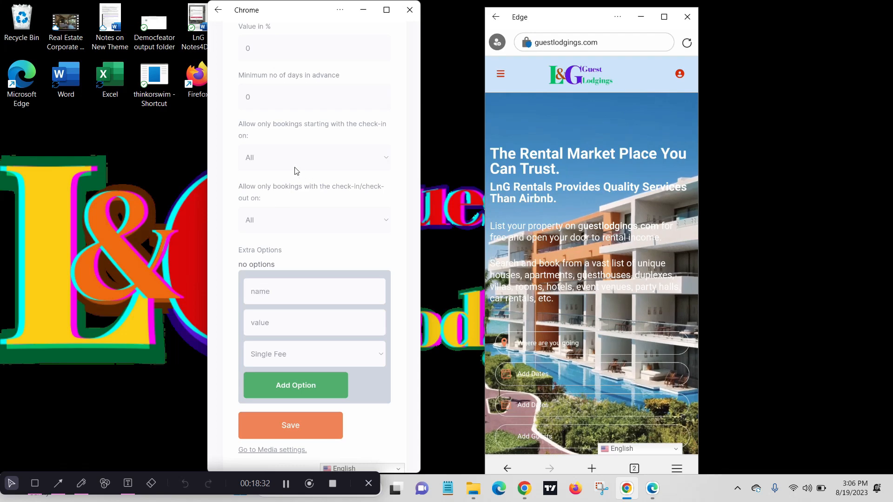
click(386, 159)
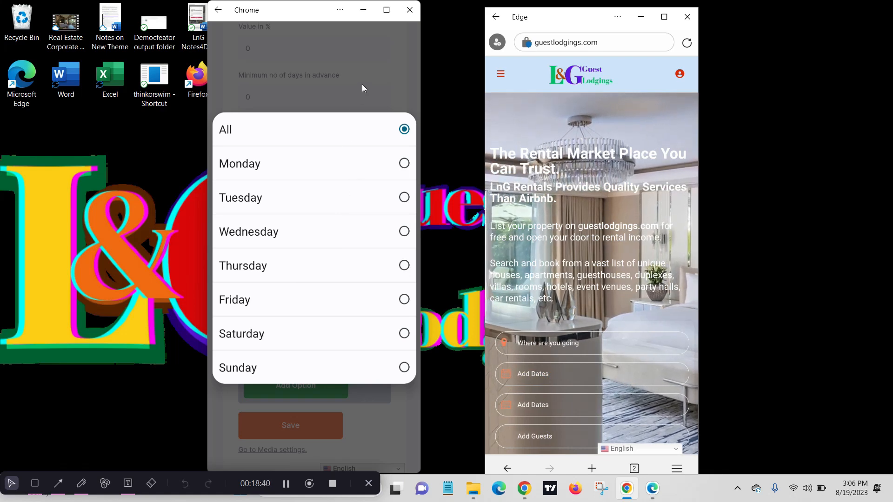
click(385, 90)
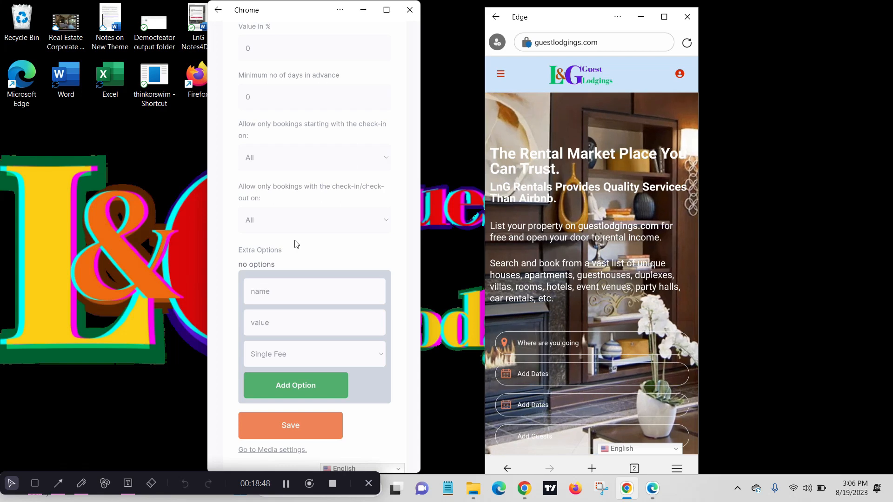
Look over the extra options form and the price adjustments calendar, and save the listing's price settings.
scroll(295, 242, down, 1)
scroll(294, 240, down, 2)
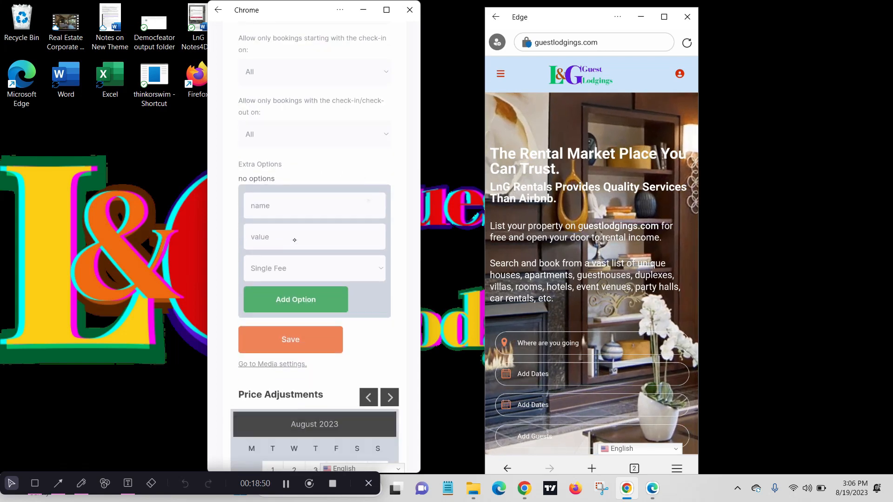
scroll(294, 241, down, 1)
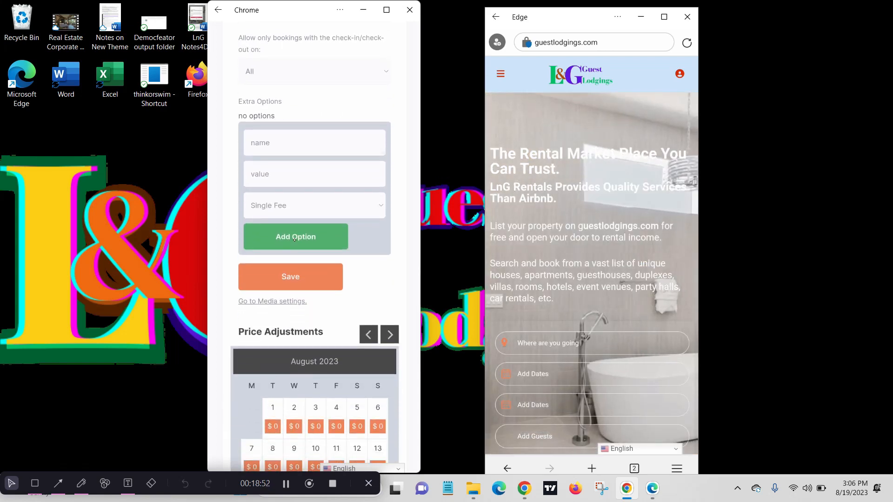
scroll(295, 241, down, 1)
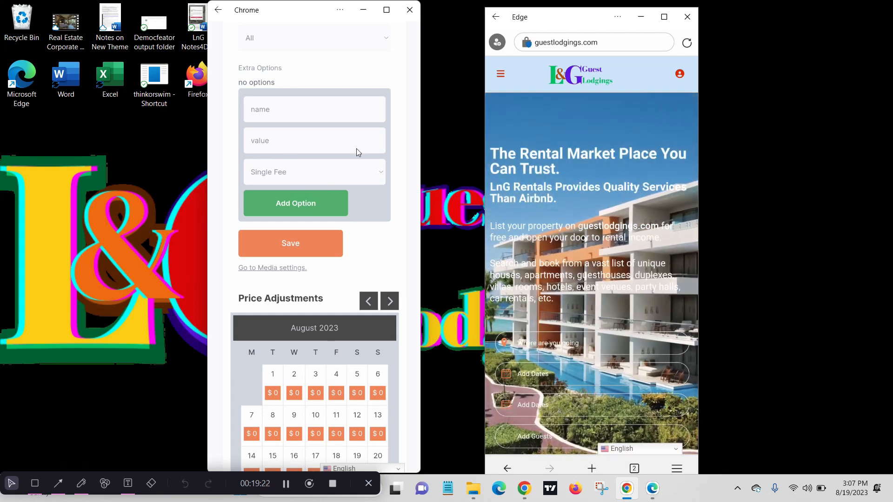
scroll(356, 148, down, 1)
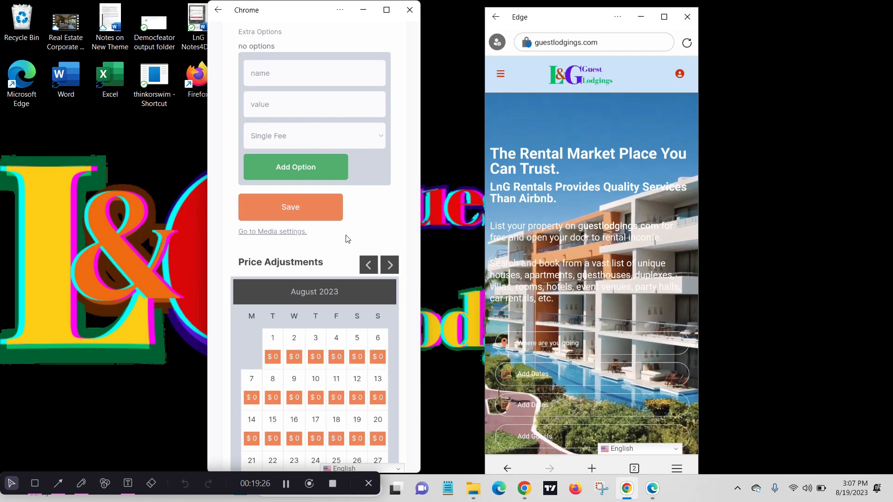
click(309, 207)
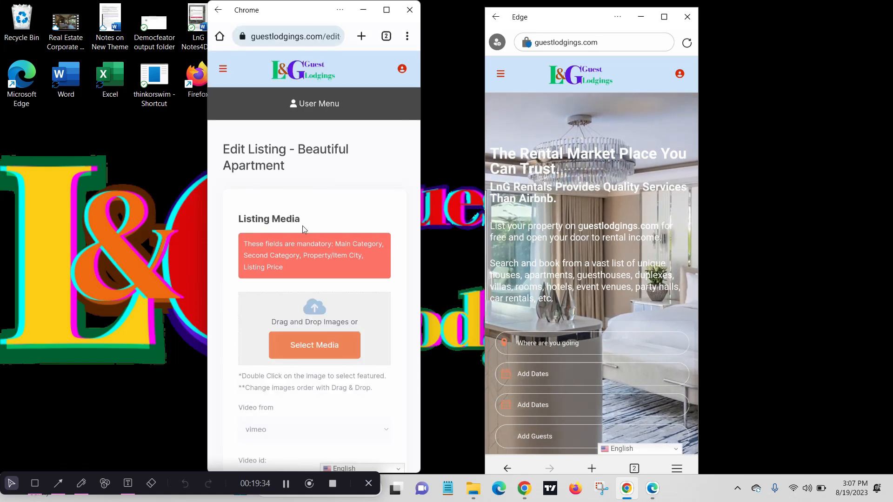
Start adding images to the listing media and browse the phone's Gallery as the file source.
scroll(302, 225, down, 2)
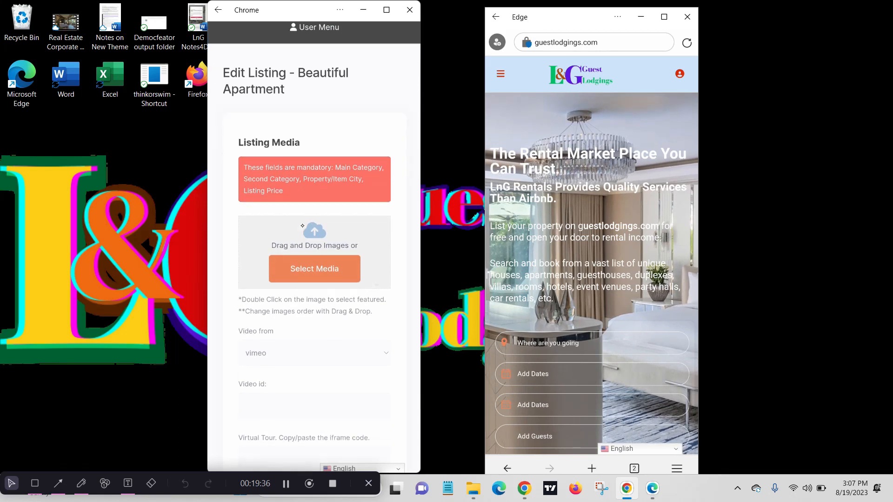
scroll(302, 225, down, 1)
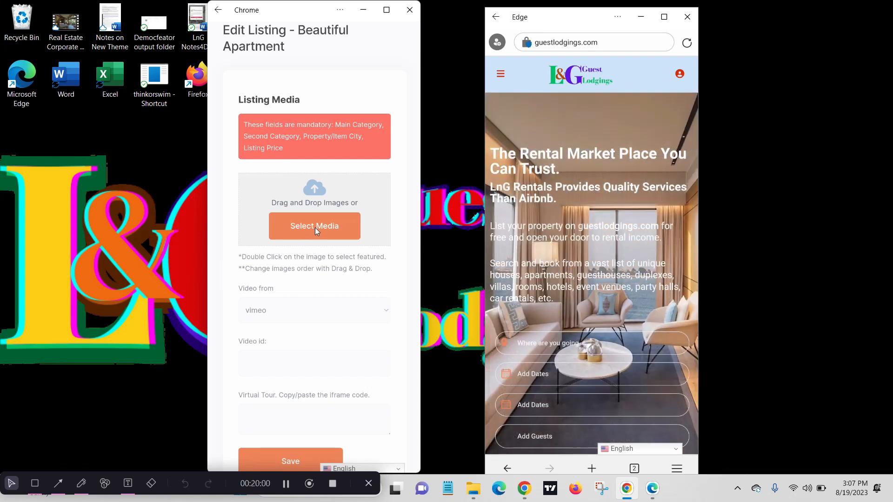
click(314, 228)
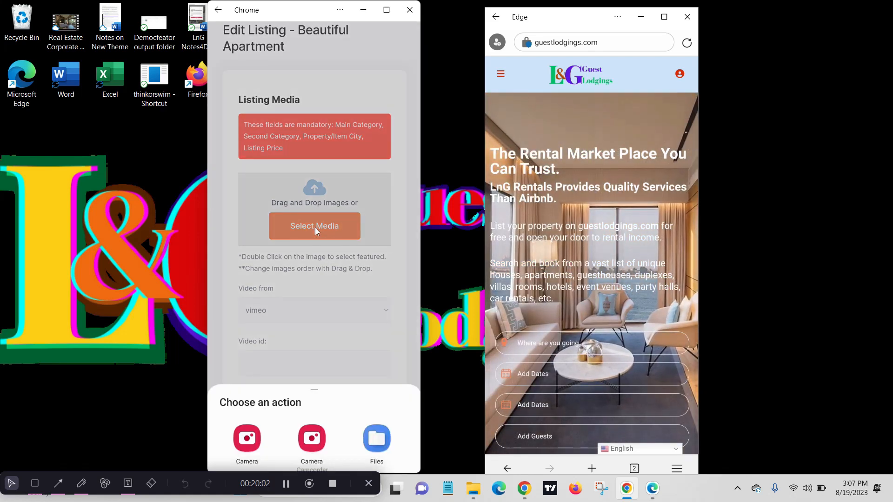
click(385, 445)
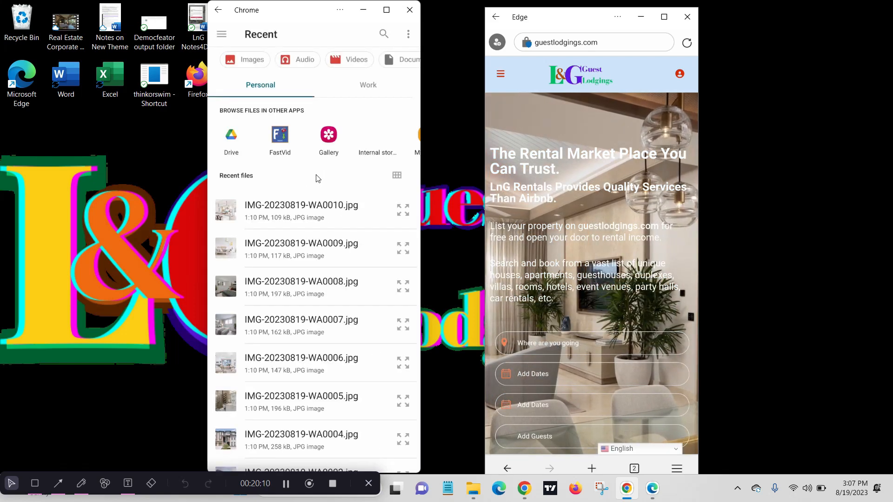
click(333, 157)
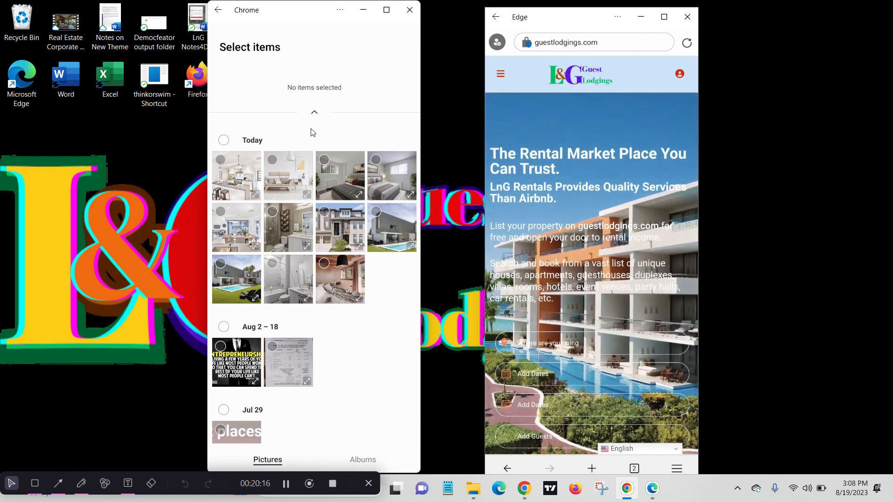
Select all eleven property pictures dated Today in the gallery and upload them to the listing.
click(221, 161)
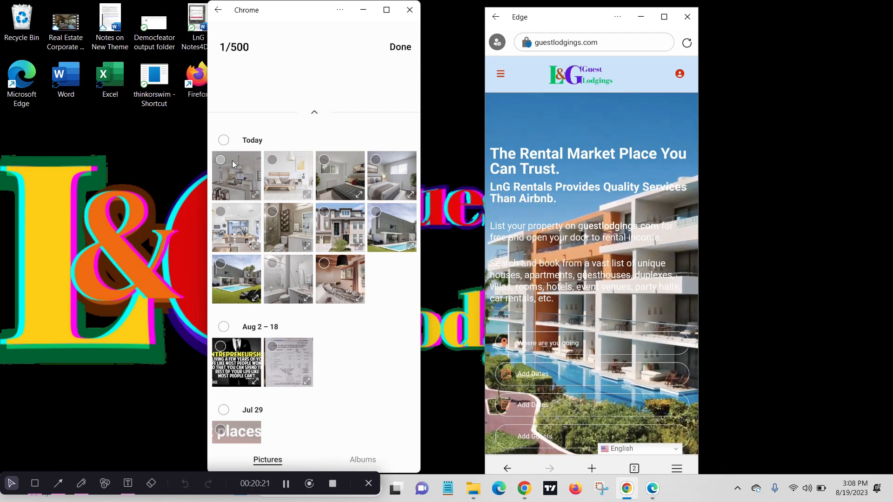
click(272, 158)
click(325, 159)
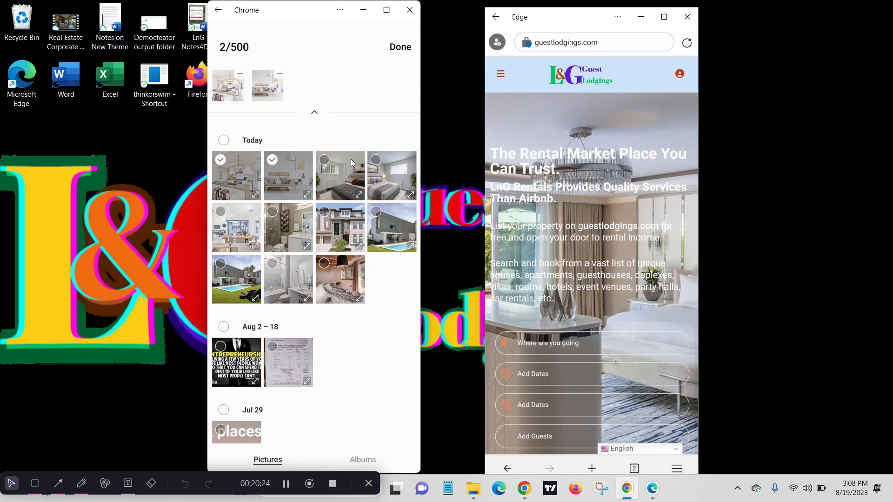
click(376, 160)
click(375, 212)
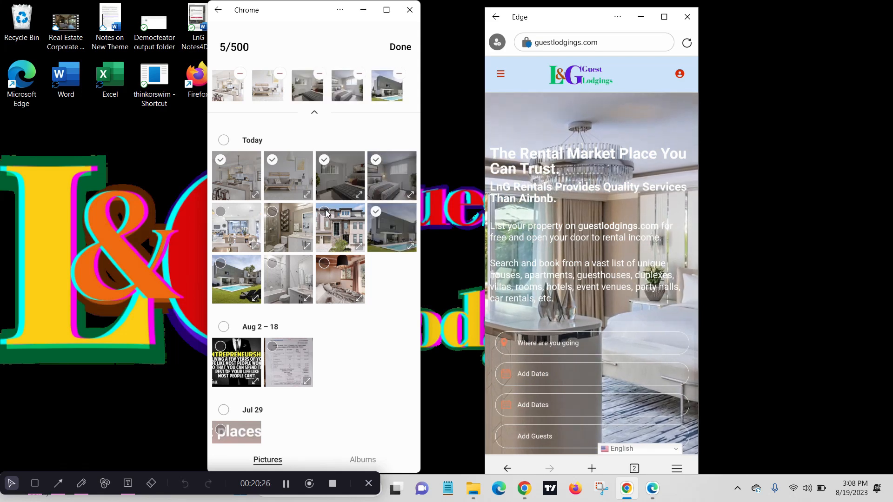
click(326, 218)
click(324, 264)
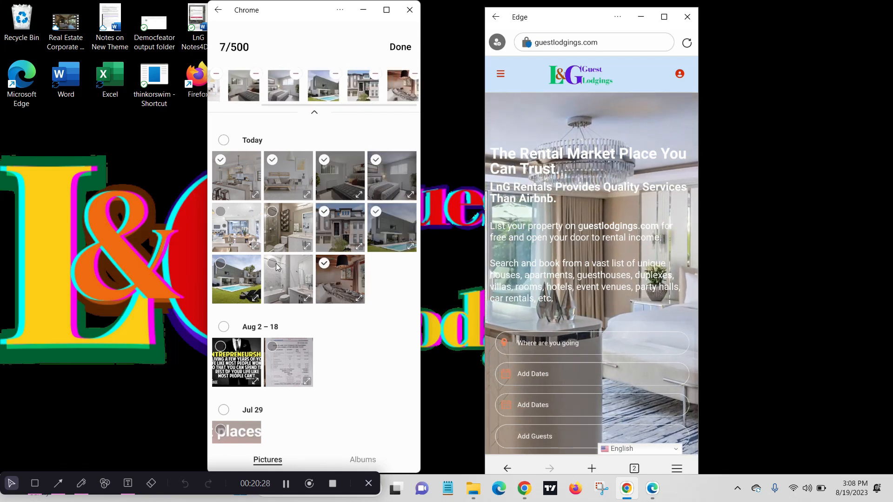
click(274, 264)
click(273, 212)
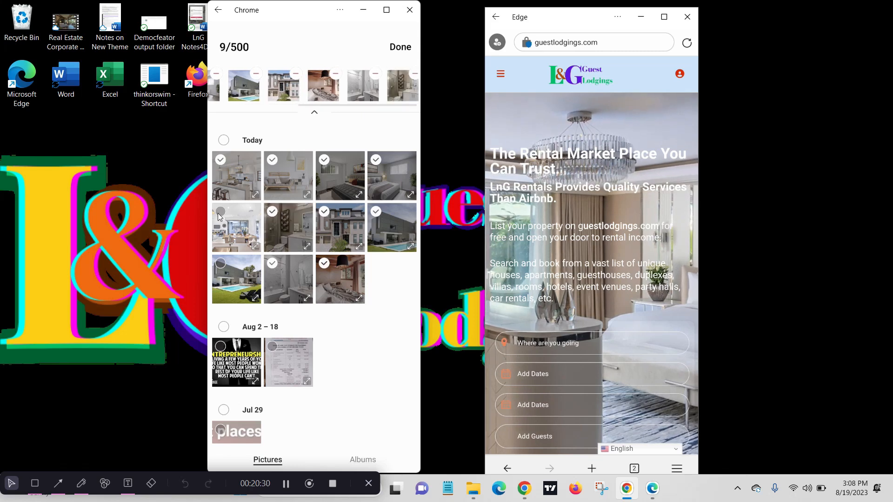
click(232, 215)
click(257, 274)
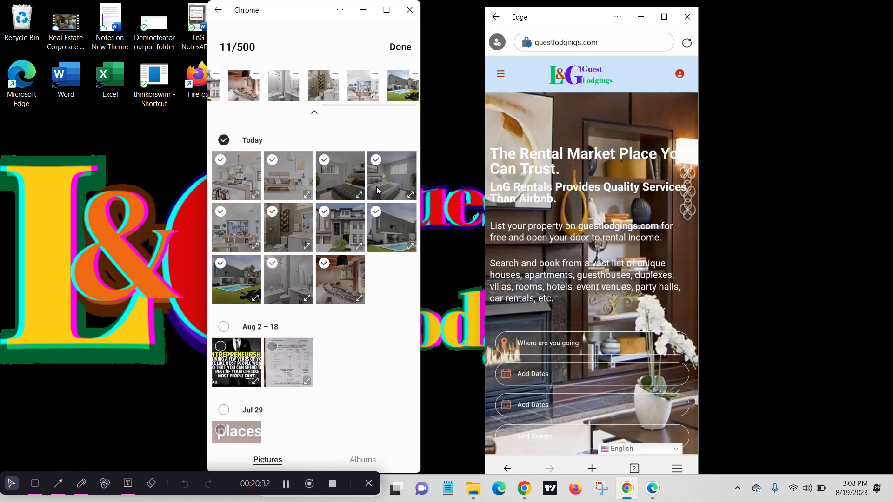
click(399, 53)
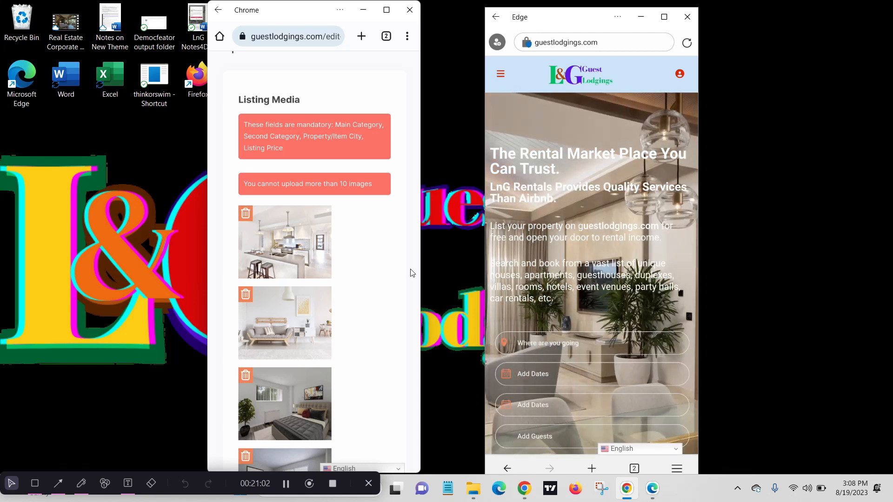
Review the uploaded property images and save the listing media, leaving the video and virtual tour fields empty.
scroll(410, 269, down, 6)
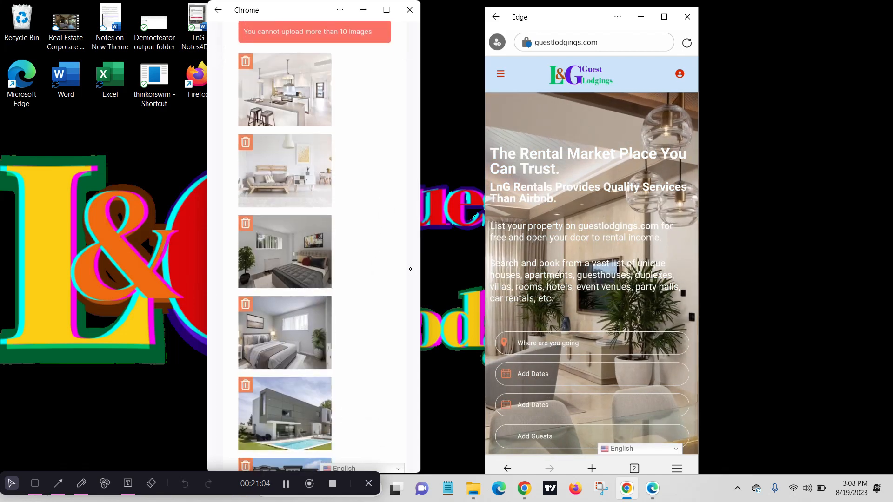
scroll(410, 269, down, 3)
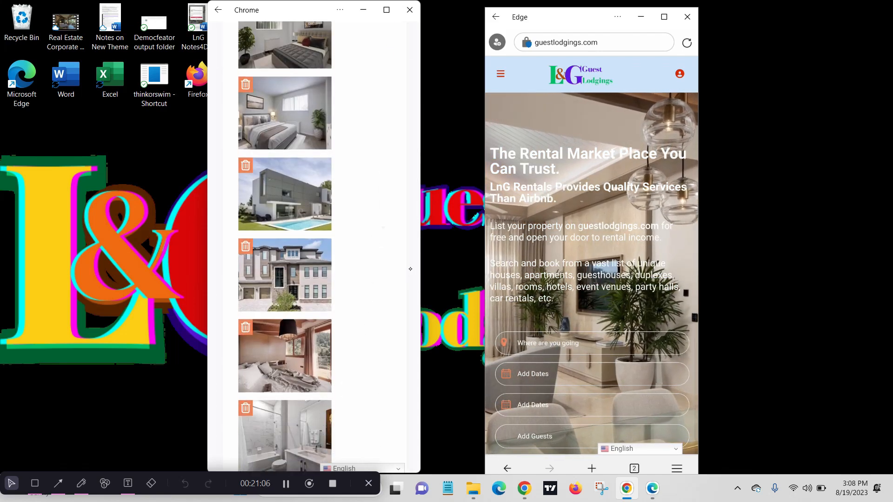
scroll(410, 269, down, 2)
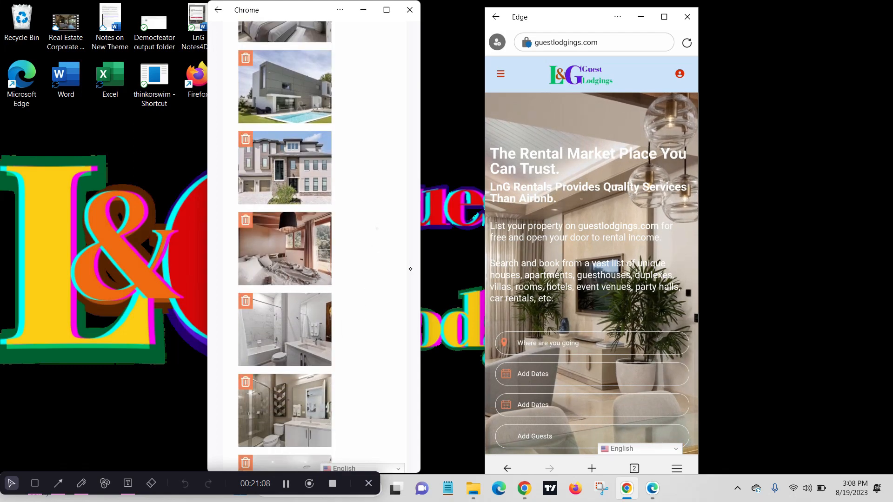
scroll(410, 269, down, 2)
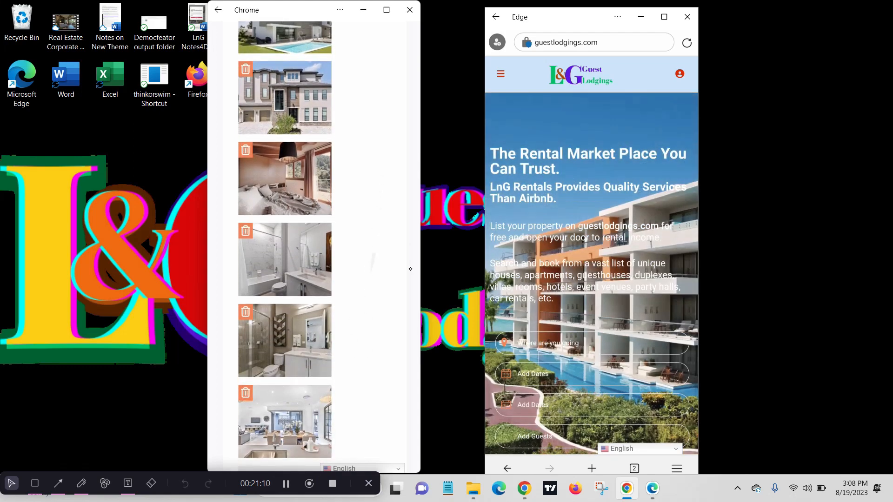
scroll(410, 269, down, 3)
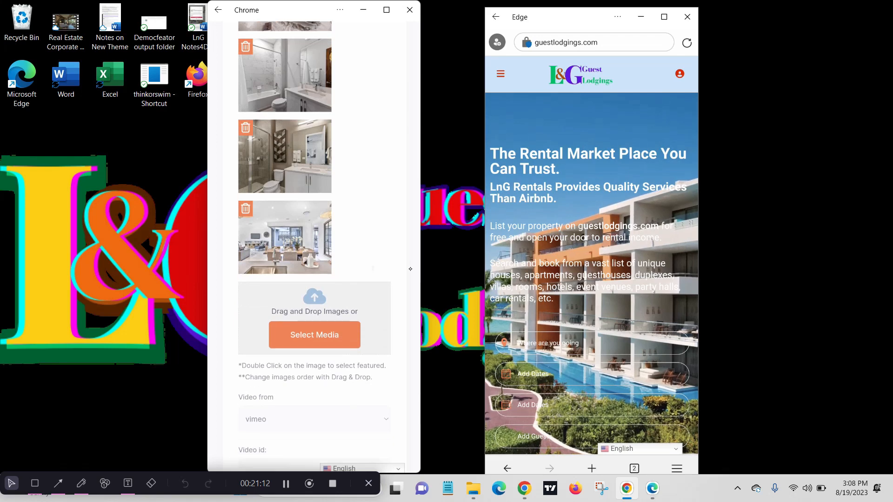
scroll(410, 269, down, 3)
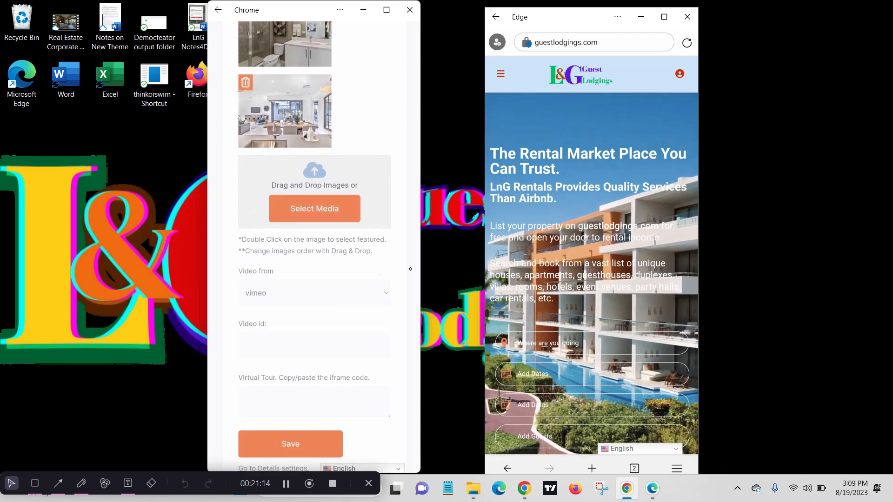
scroll(411, 269, down, 1)
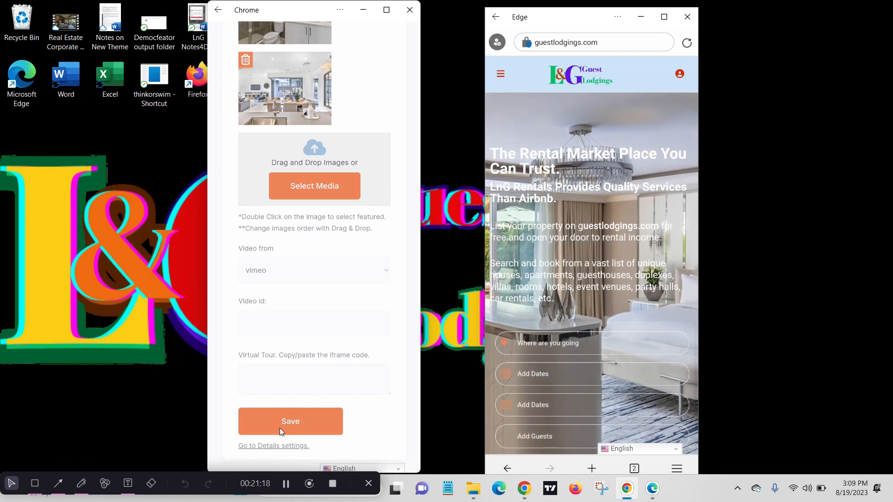
click(280, 428)
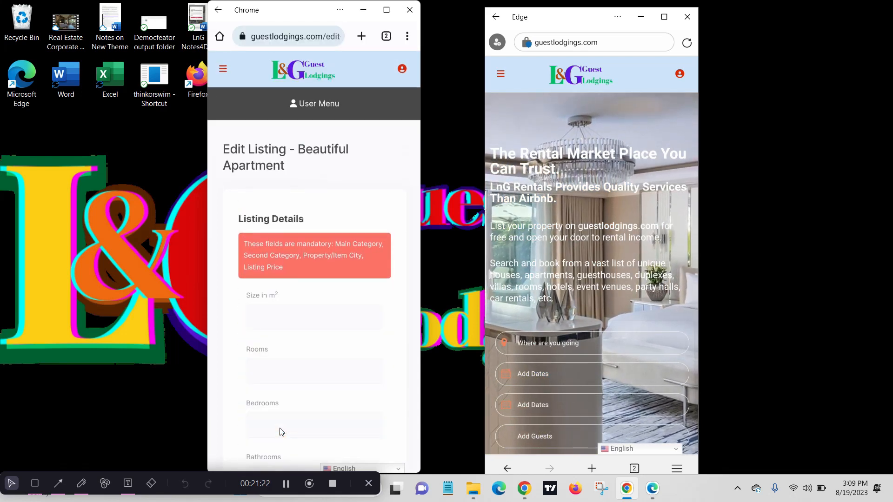
Enter 150 m² as the apartment's size in the listing details.
scroll(280, 432, down, 1)
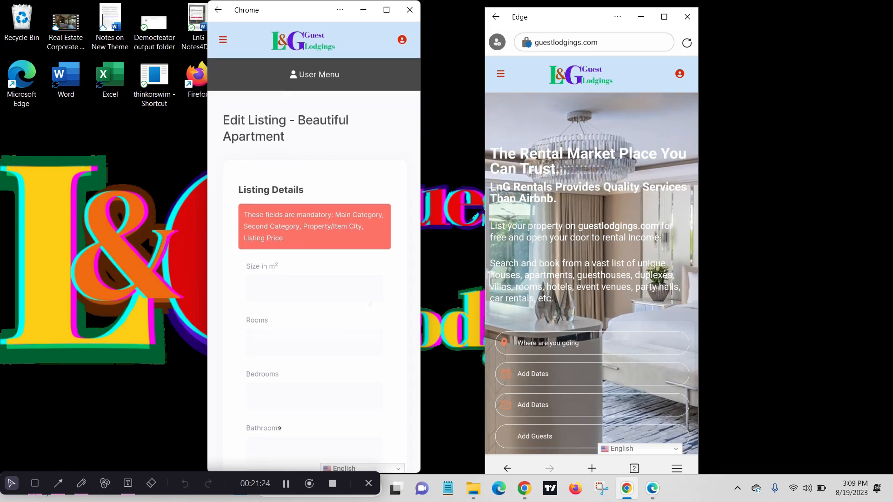
scroll(280, 428, down, 3)
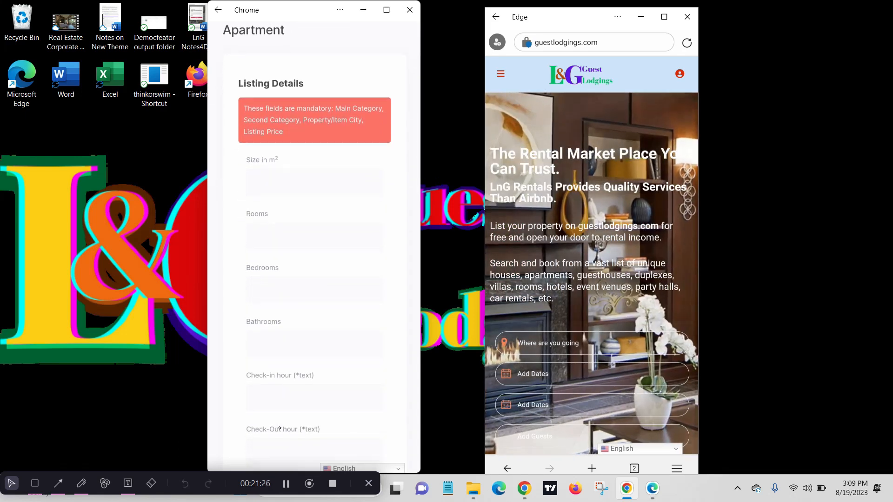
click(265, 192)
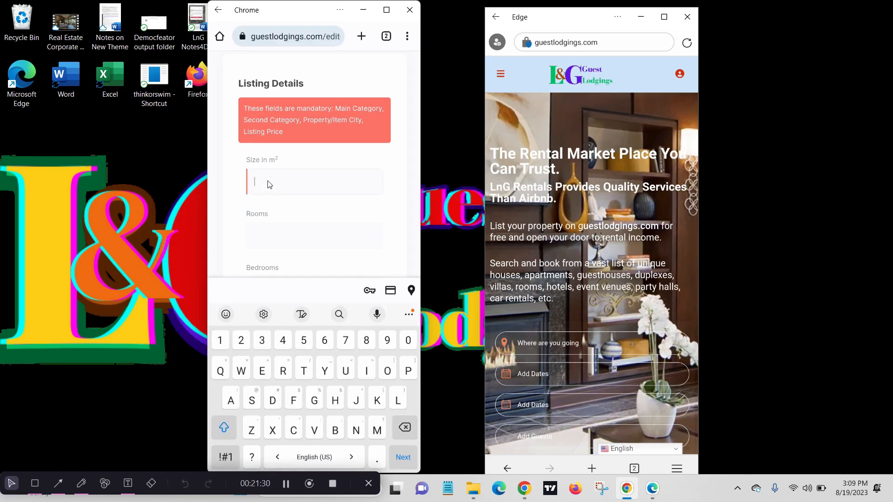
text(1)
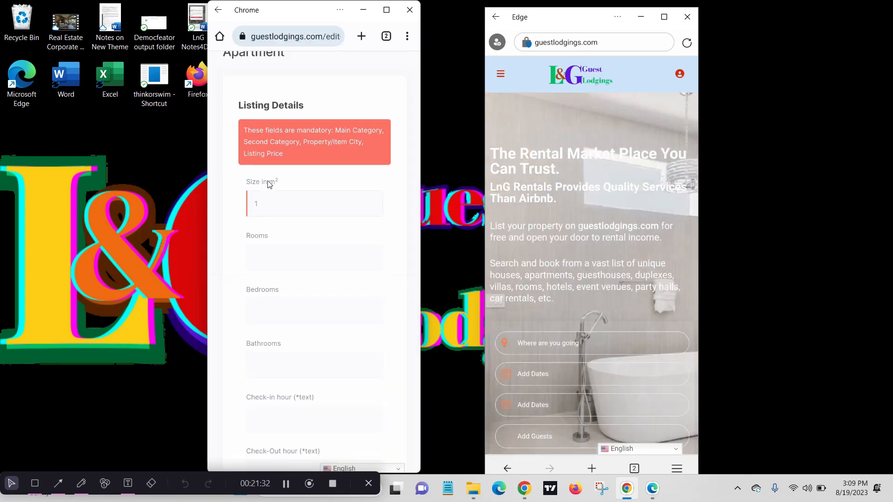
text(50)
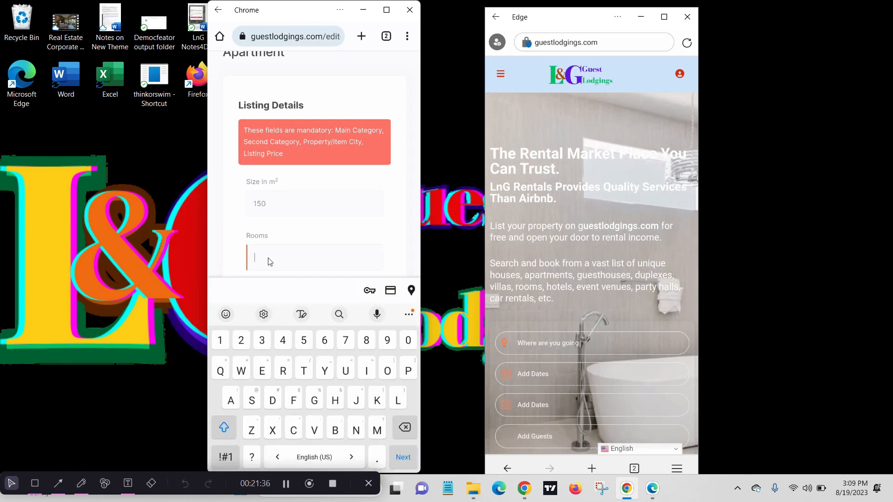
Set the apartment's number of bedrooms to 2 and leave the Rooms field empty.
text(2)
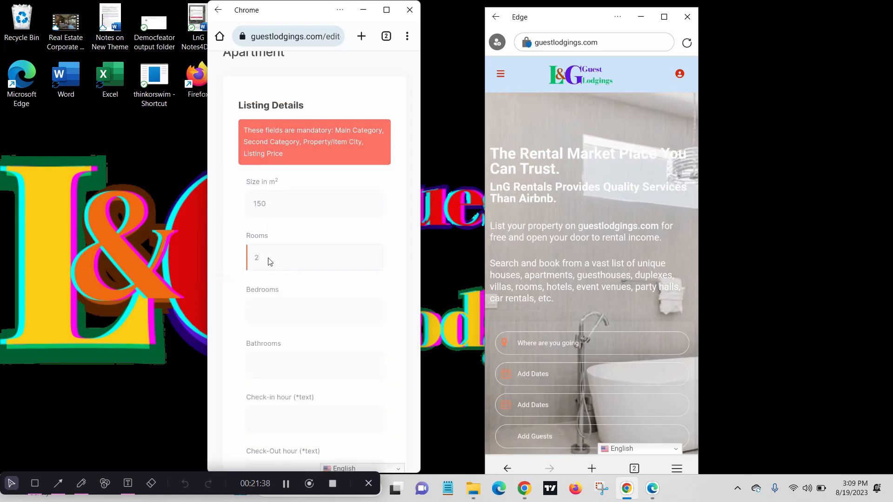
scroll(287, 233, down, 2)
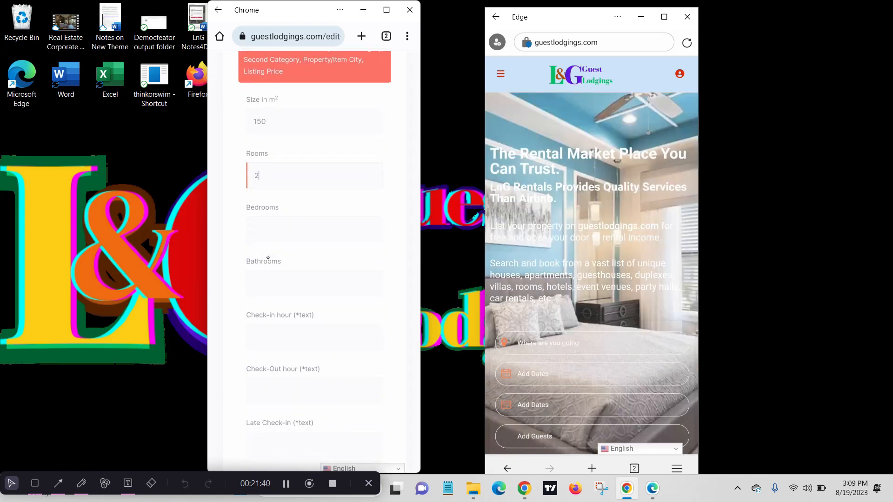
click(274, 213)
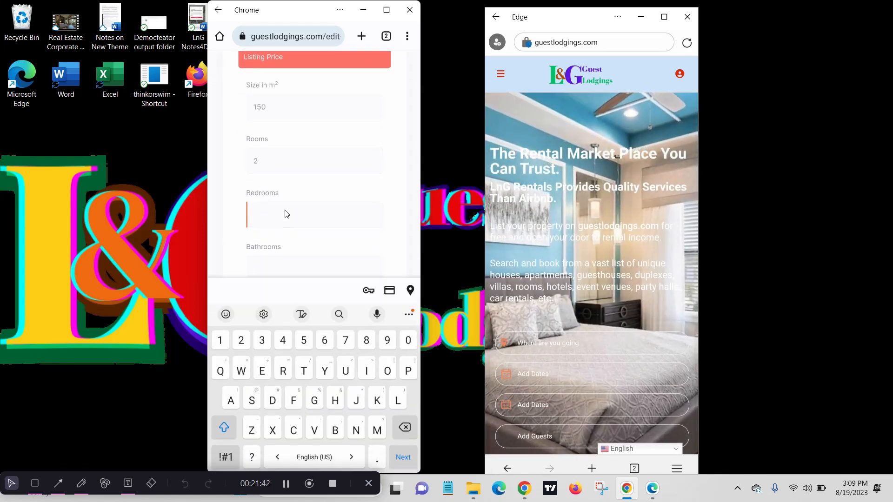
text(2)
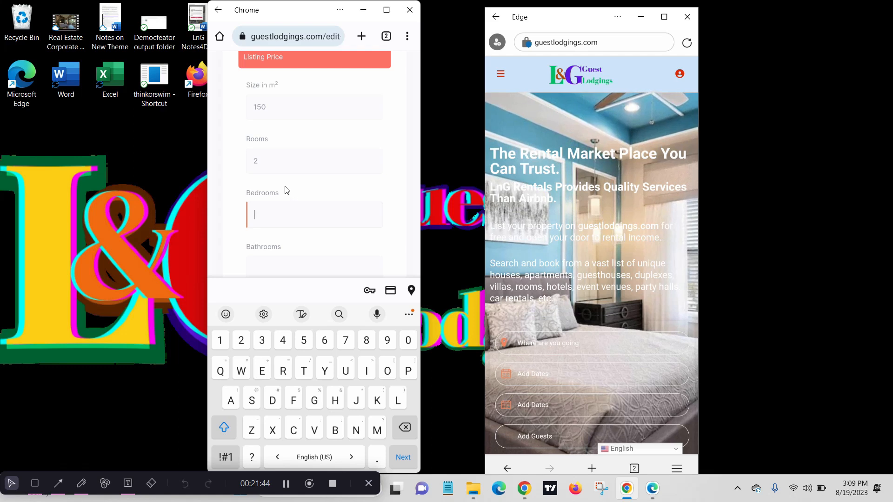
click(263, 170)
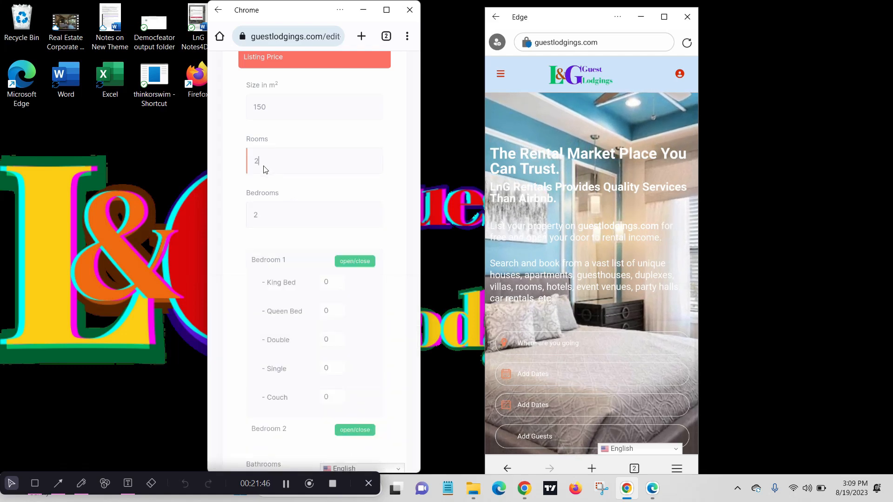
key(BackSpace)
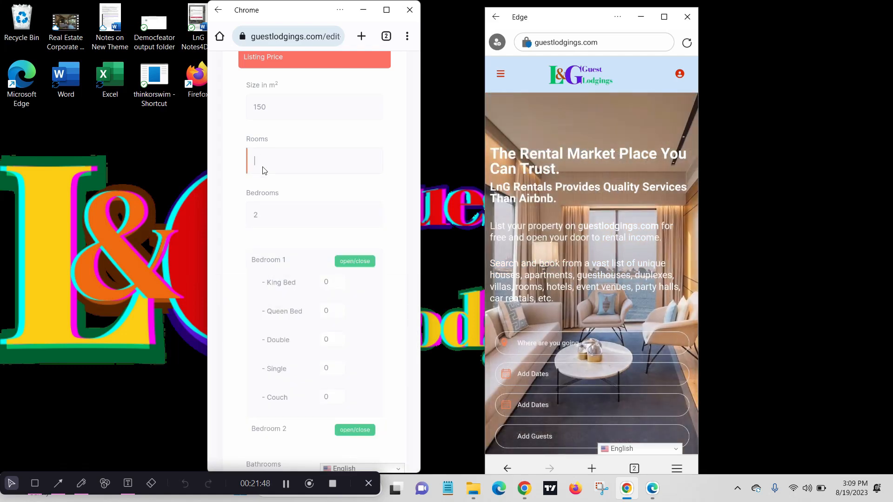
Assign 1 king bed to Bedroom 1 and 1 queen bed to Bedroom 2.
scroll(263, 166, down, 2)
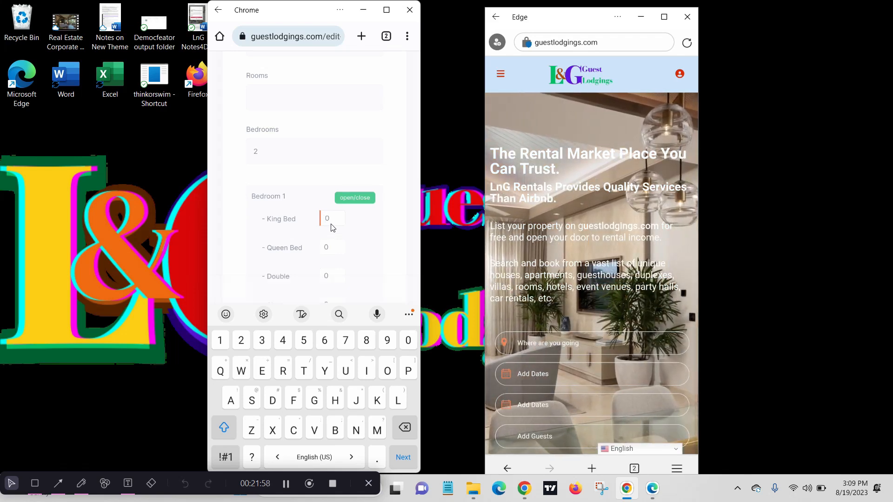
text(1)
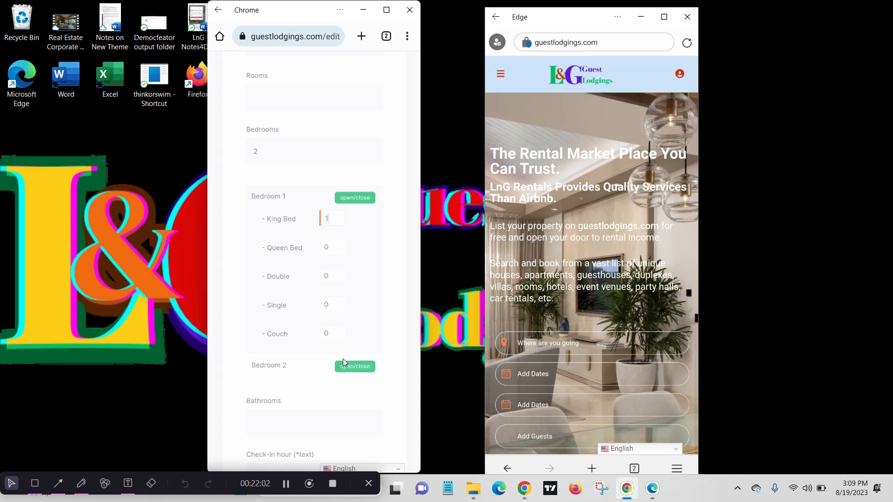
click(352, 366)
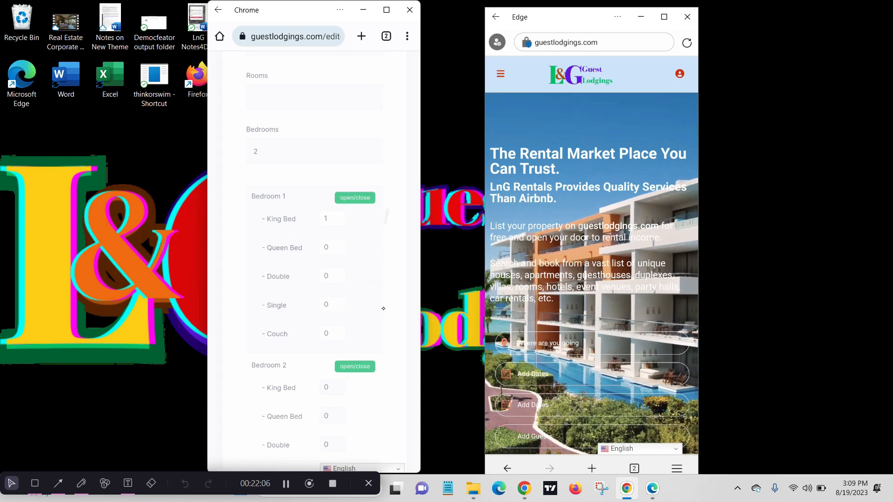
scroll(383, 309, down, 2)
scroll(383, 308, down, 10)
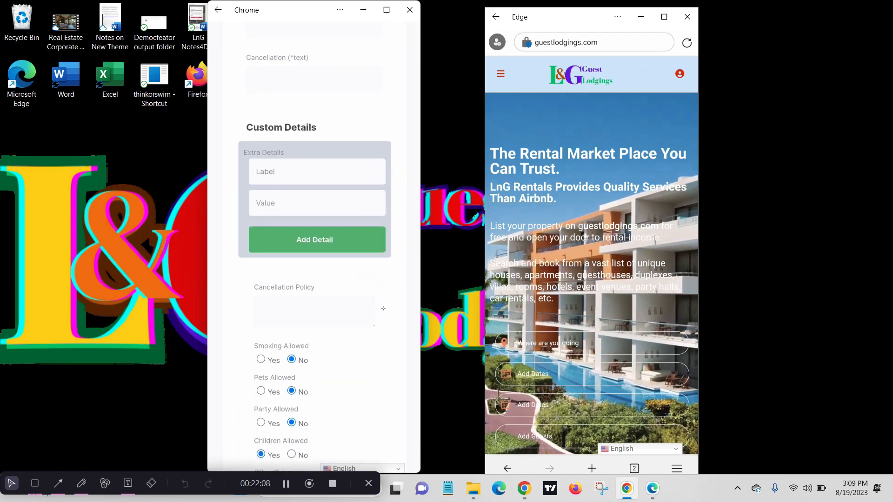
scroll(384, 308, up, 10)
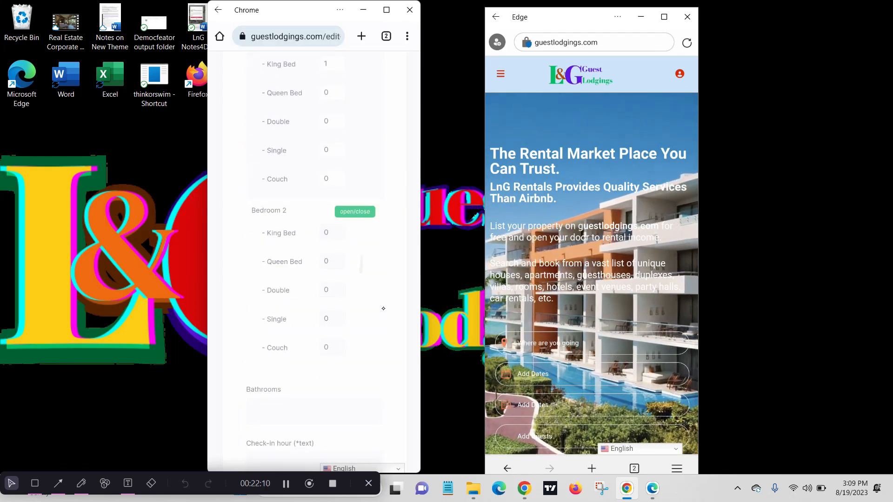
scroll(383, 308, down, 1)
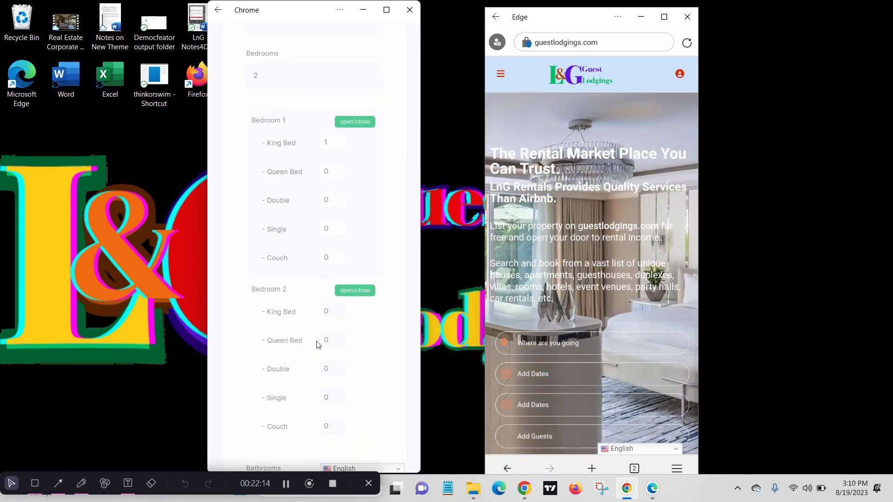
click(328, 344)
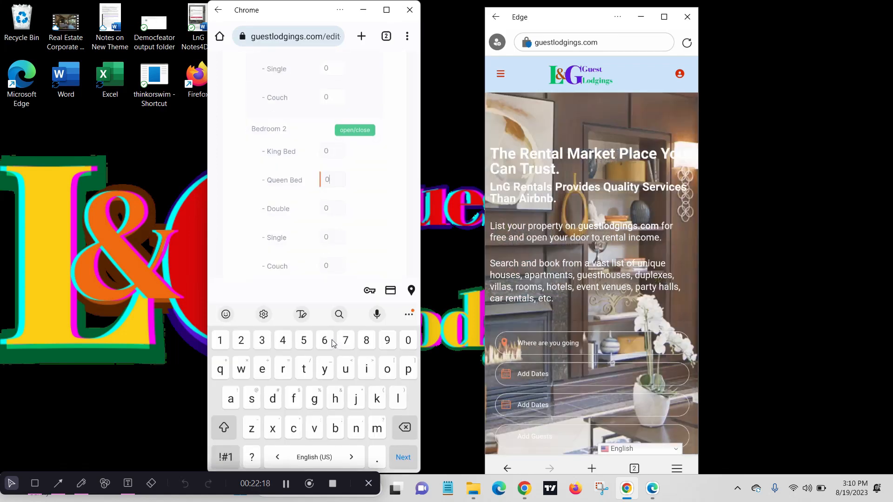
key(BackSpace)
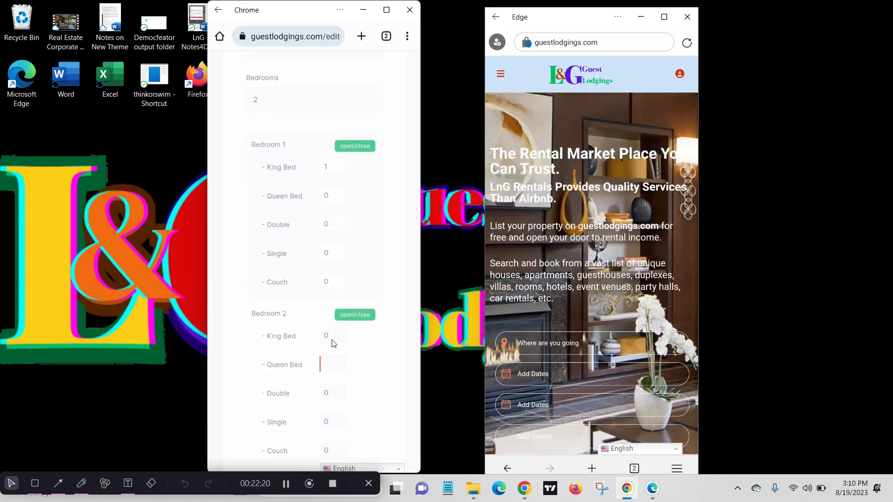
text(1)
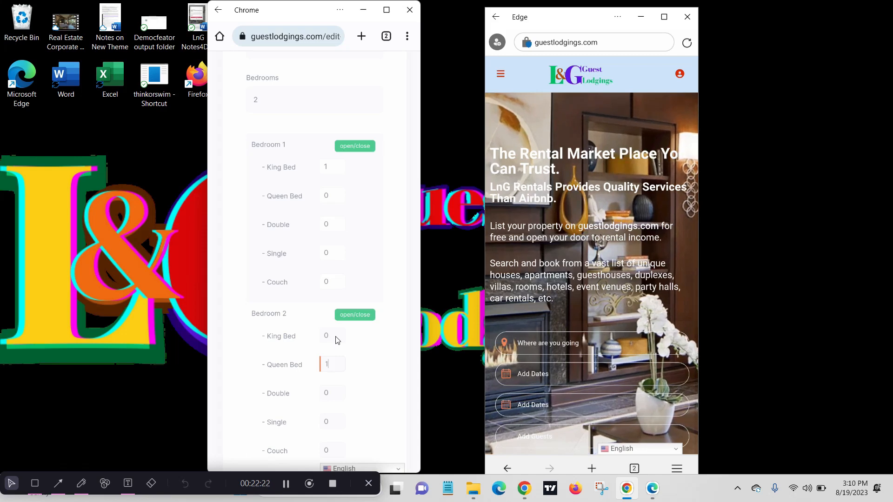
Set the apartment's number of bathrooms to 2.
scroll(365, 394, down, 2)
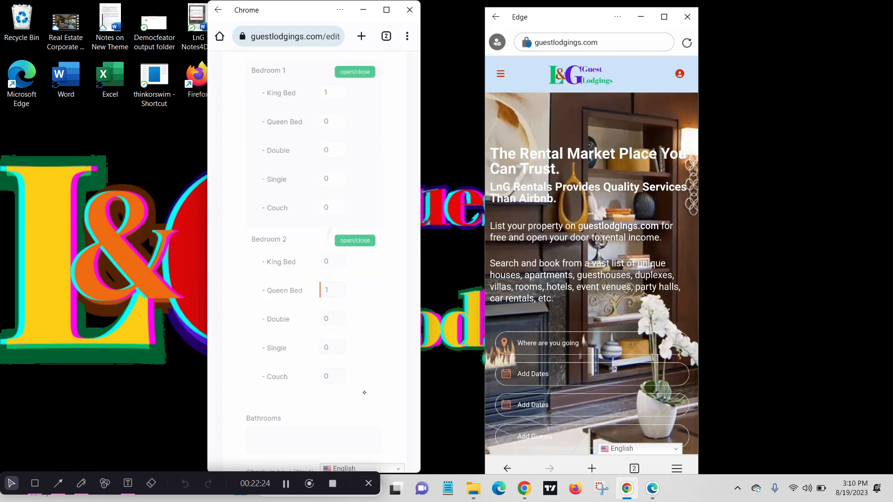
scroll(364, 393, down, 2)
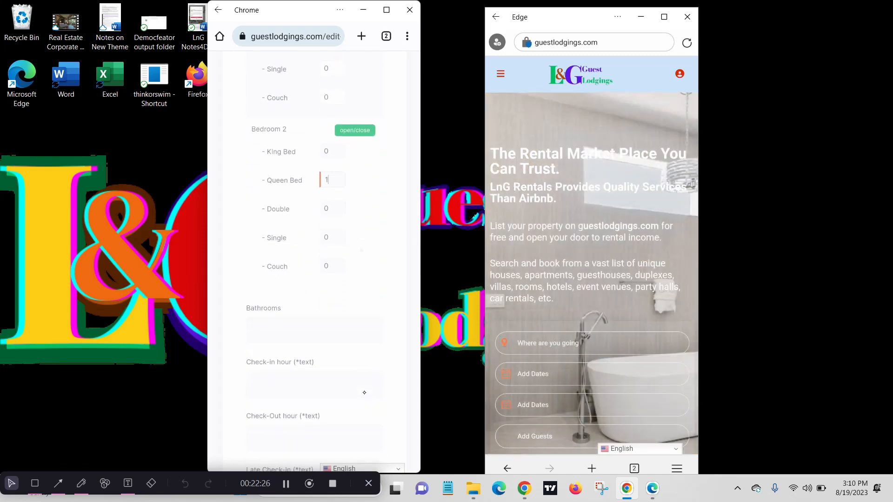
scroll(364, 392, down, 1)
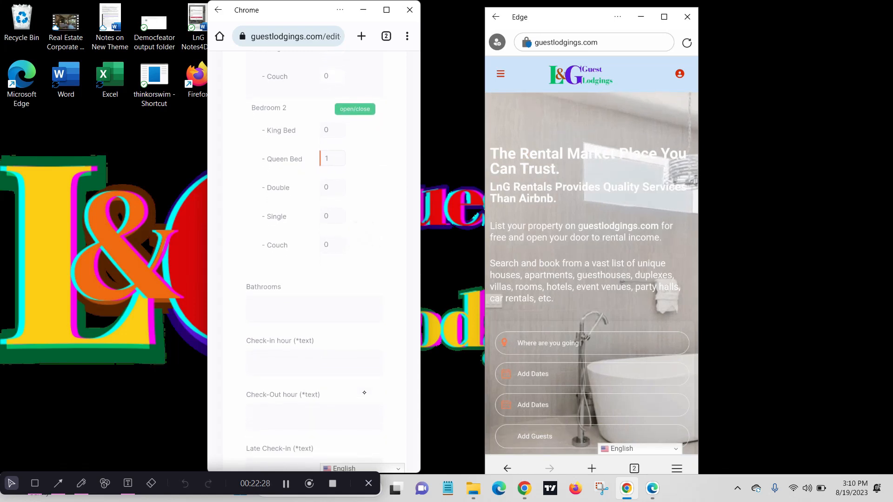
click(300, 308)
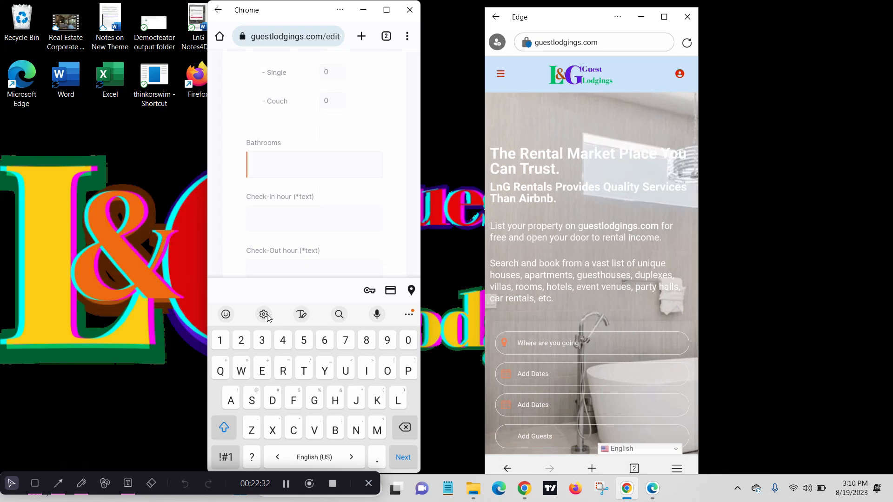
text(2)
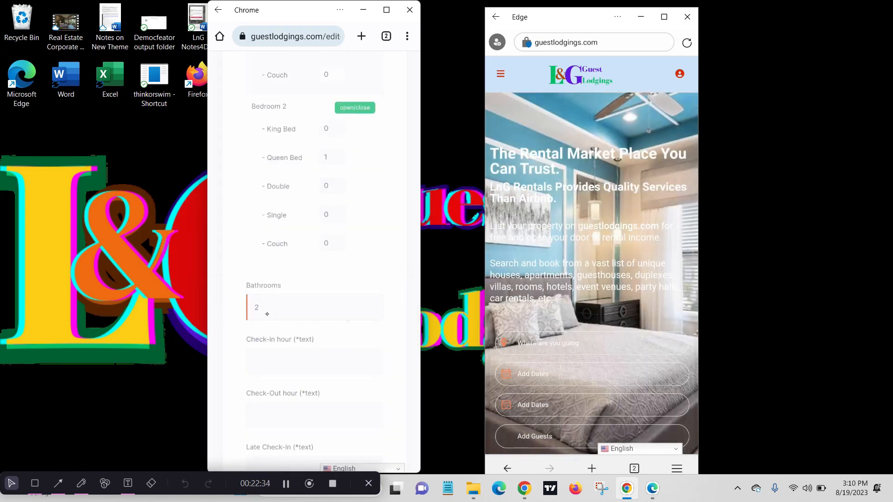
Review the remaining listing details, from check-in hours and optional services through custom details to the cancellation policy and house rules.
scroll(267, 314, down, 4)
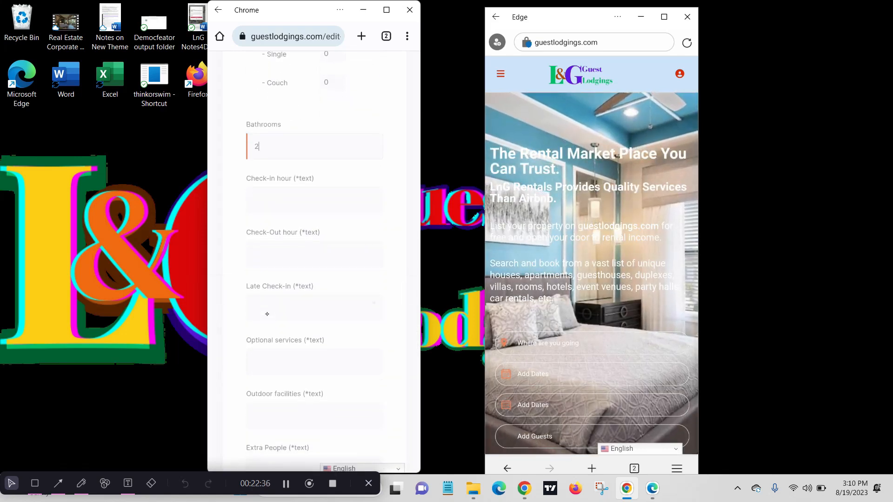
scroll(375, 298, down, 1)
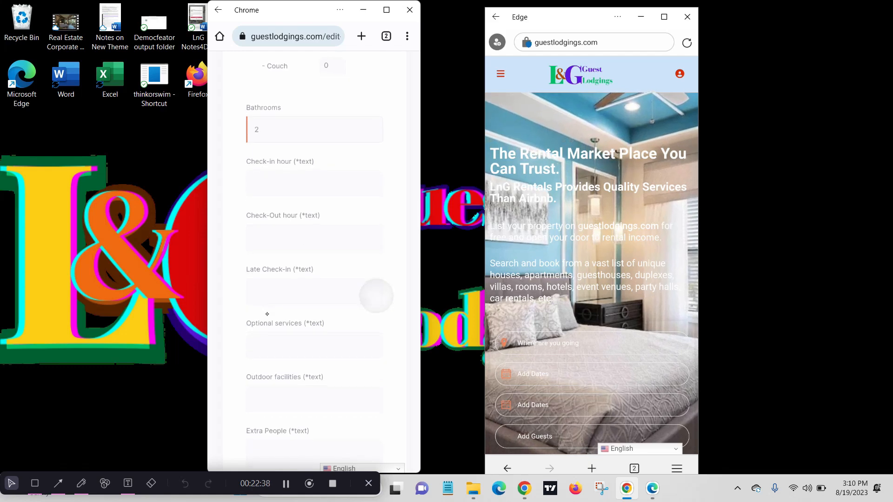
scroll(267, 314, down, 1)
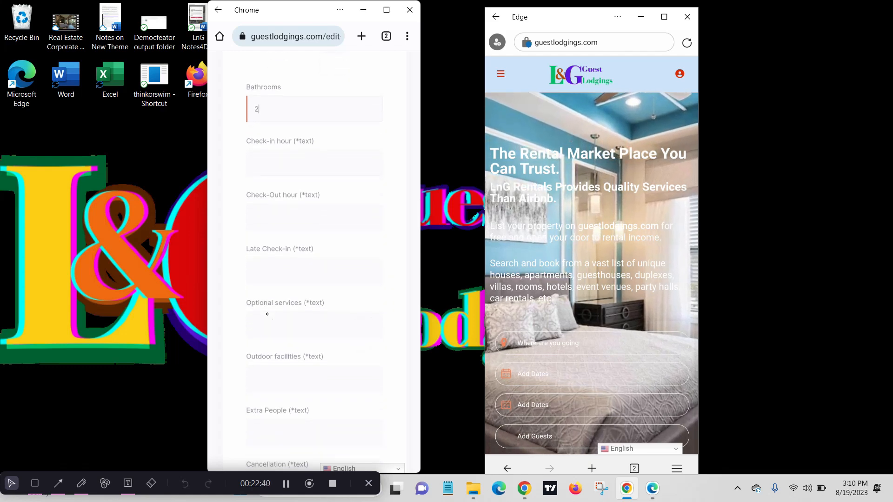
scroll(266, 314, down, 1)
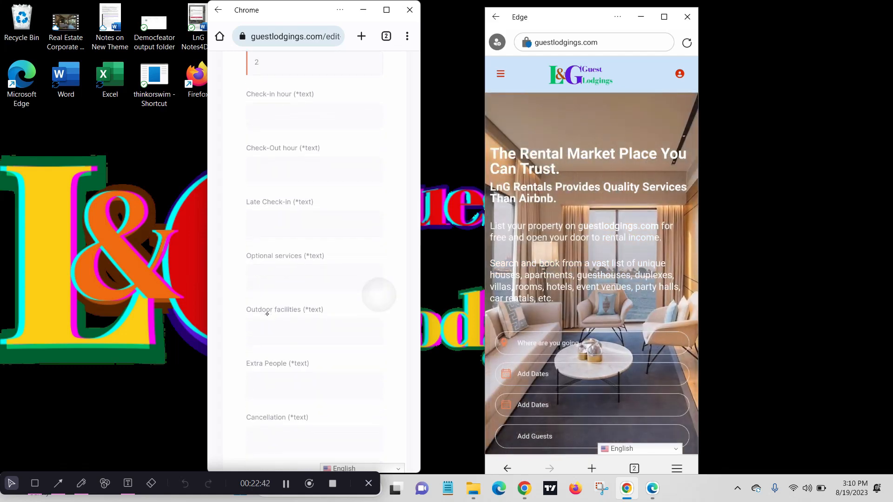
scroll(267, 314, down, 3)
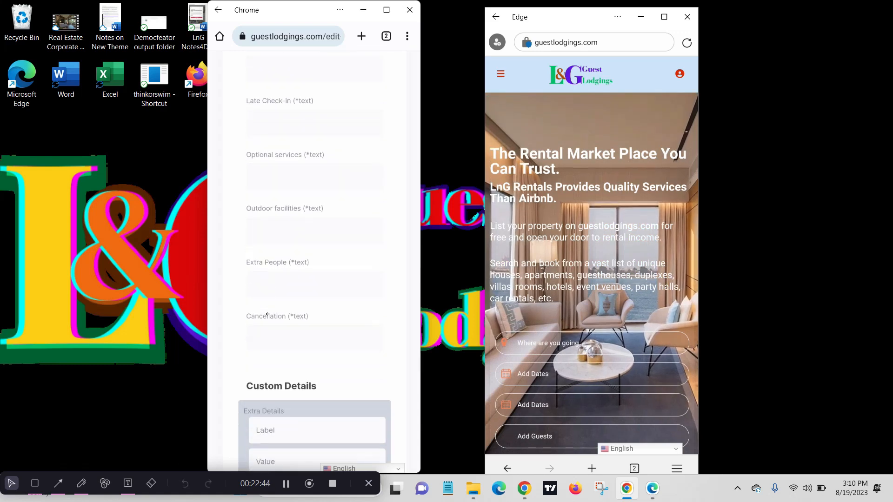
scroll(267, 314, down, 1)
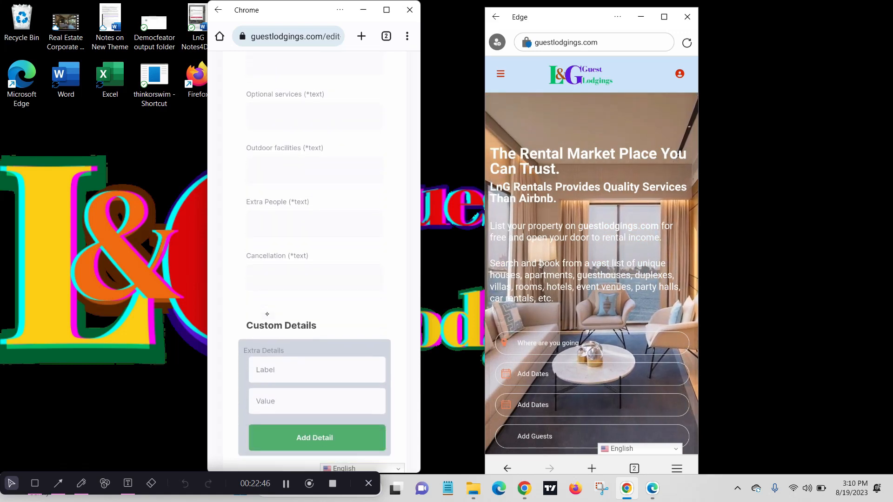
scroll(267, 315, down, 1)
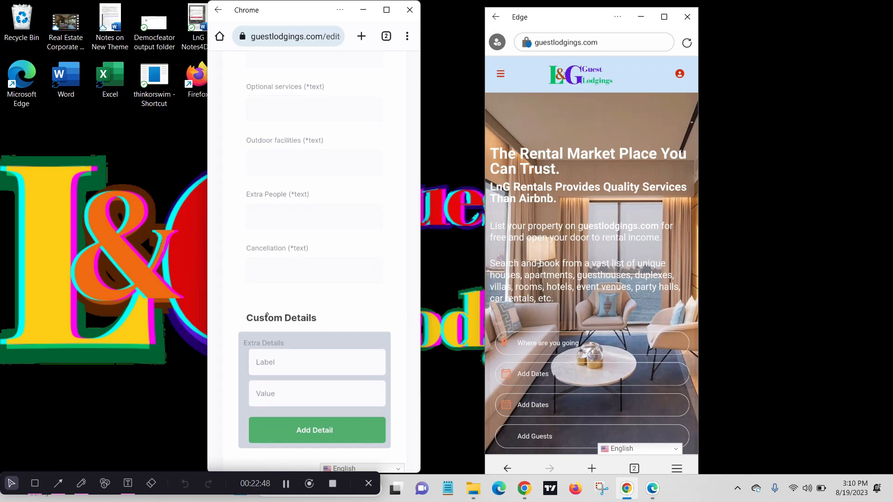
scroll(267, 315, down, 2)
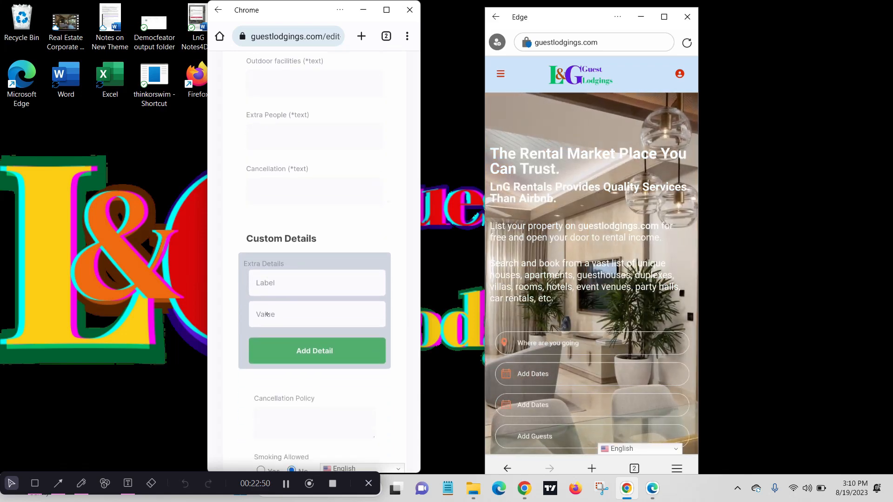
scroll(267, 314, down, 1)
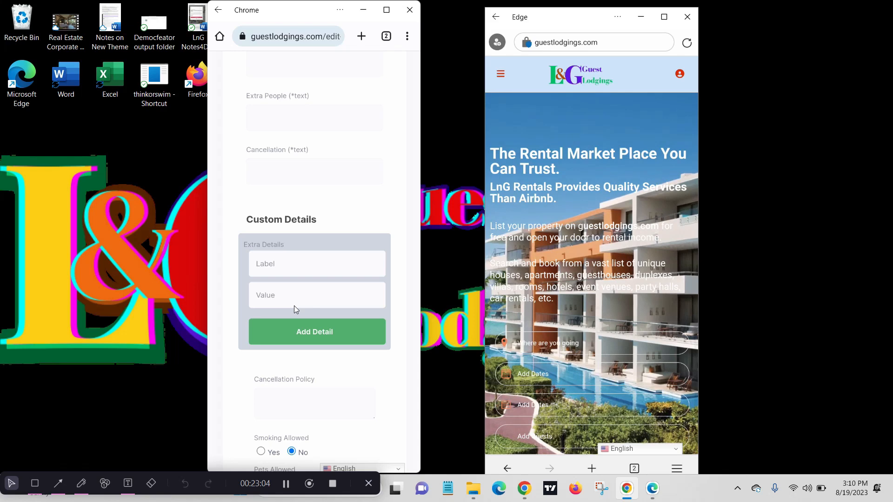
scroll(294, 306, down, 1)
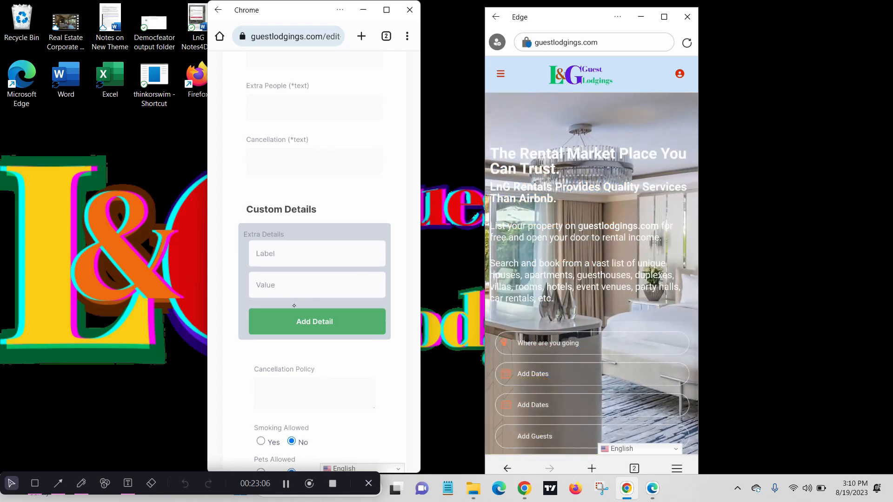
scroll(294, 306, down, 1)
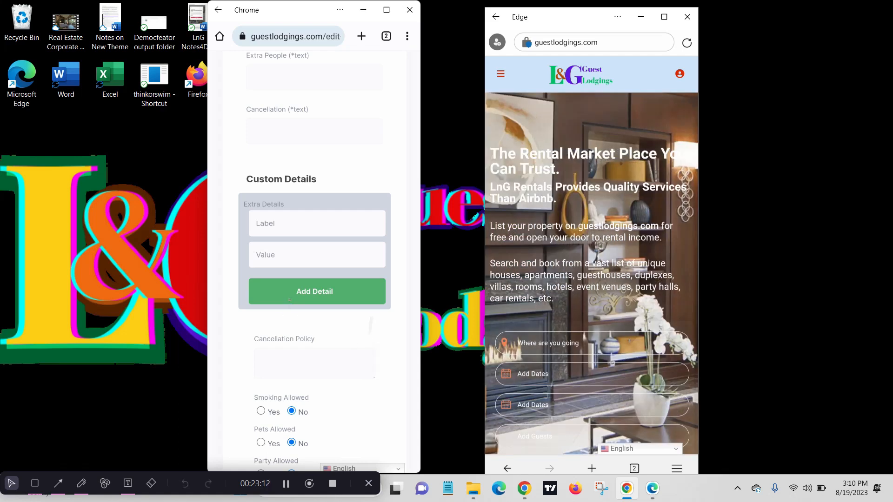
scroll(289, 300, down, 5)
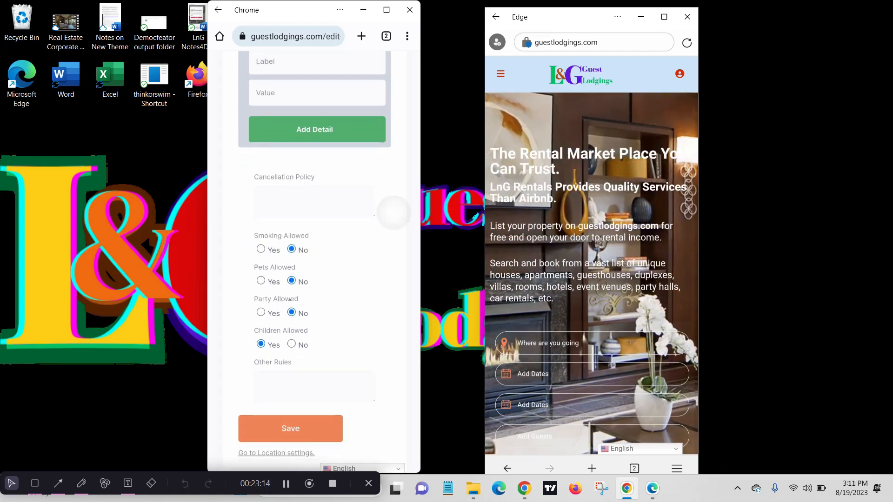
scroll(289, 300, down, 1)
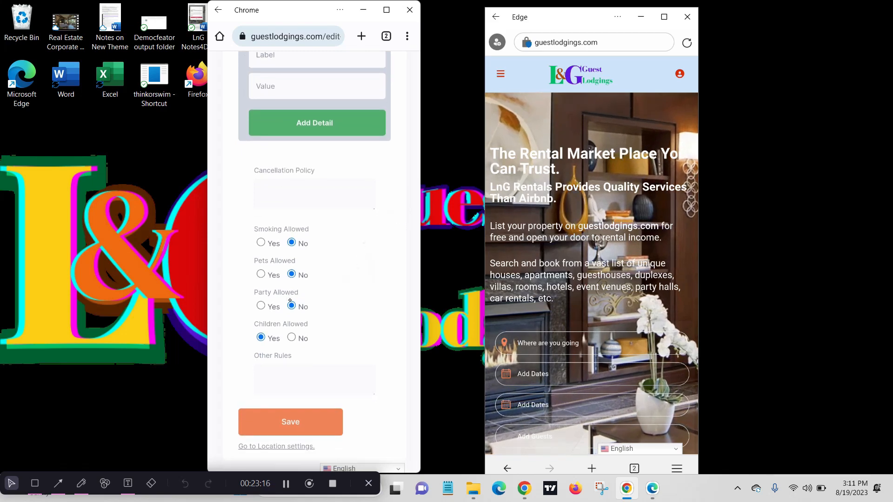
scroll(290, 300, down, 1)
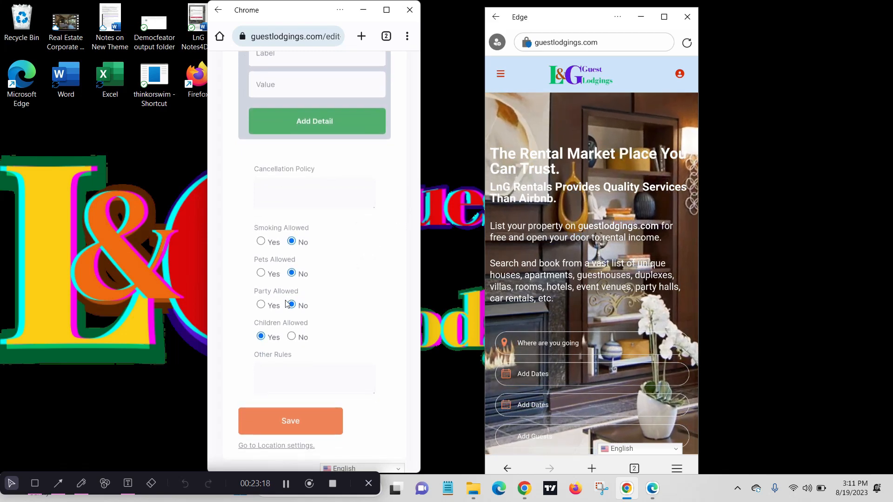
Enter "Free cancellation" as the apartment listing's cancellation policy.
click(283, 205)
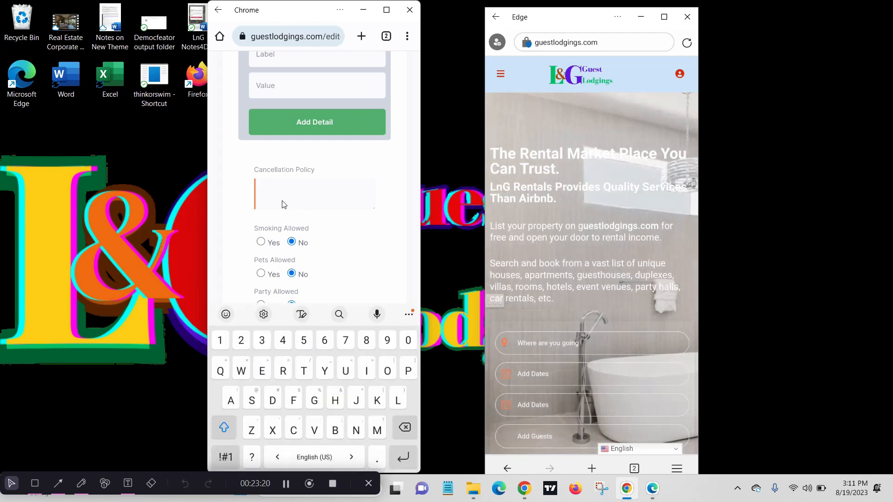
text(Free cance)
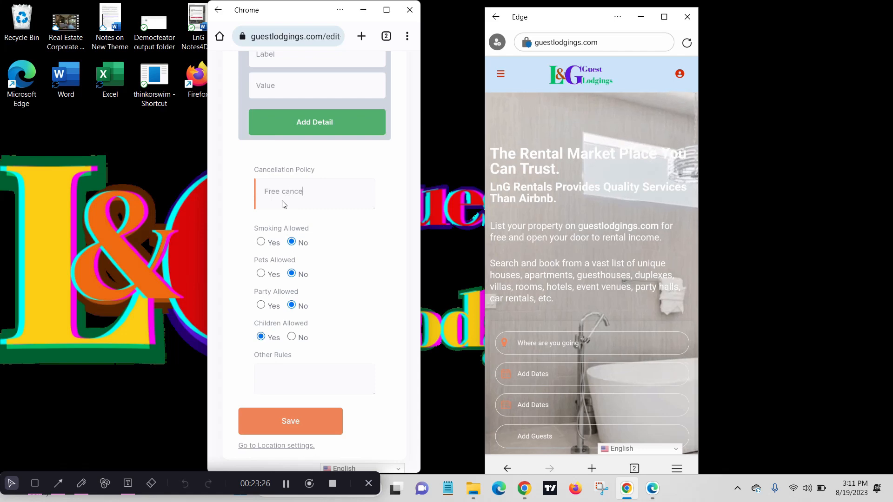
text(ll)
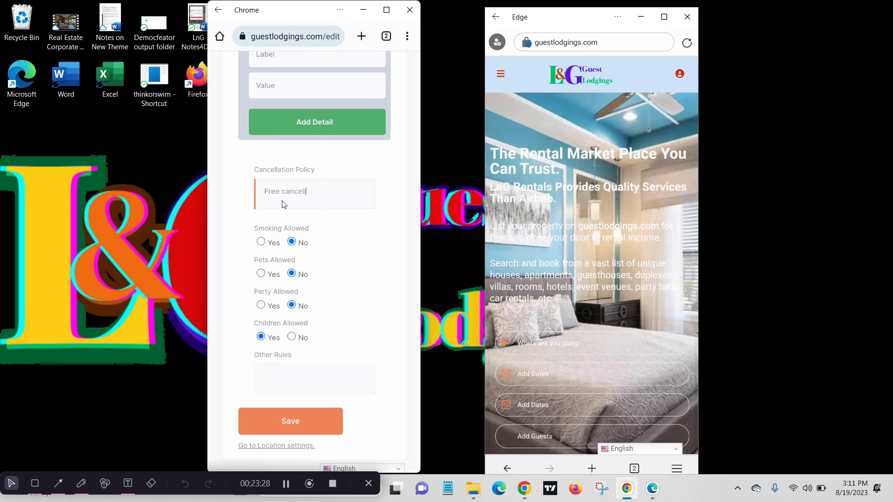
text(ation)
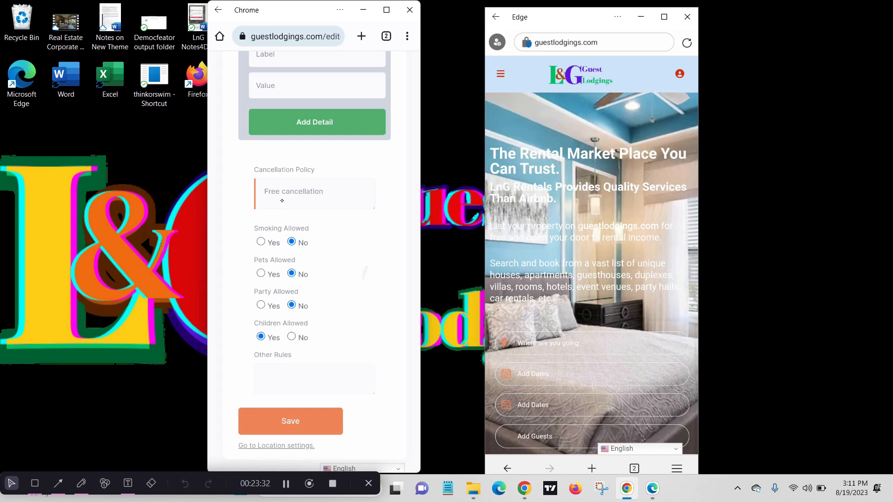
scroll(282, 203, down, 1)
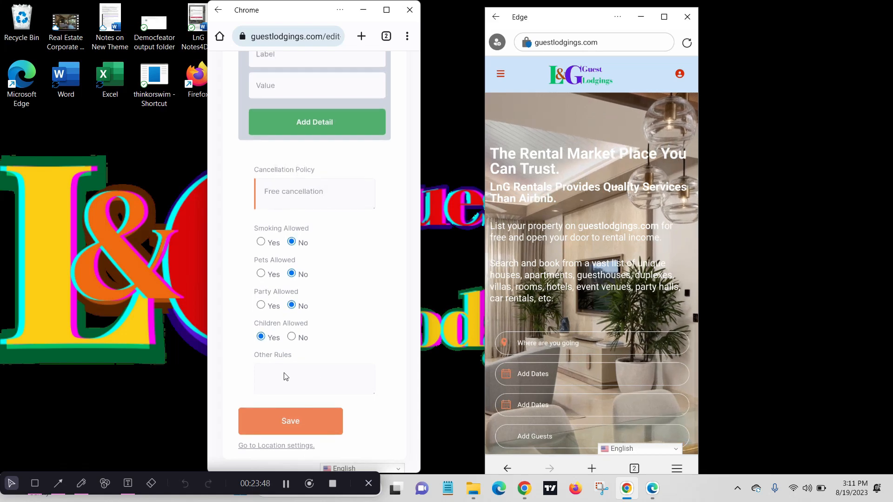
Leave the Other Rules field empty and save the apartment's listing details.
click(296, 383)
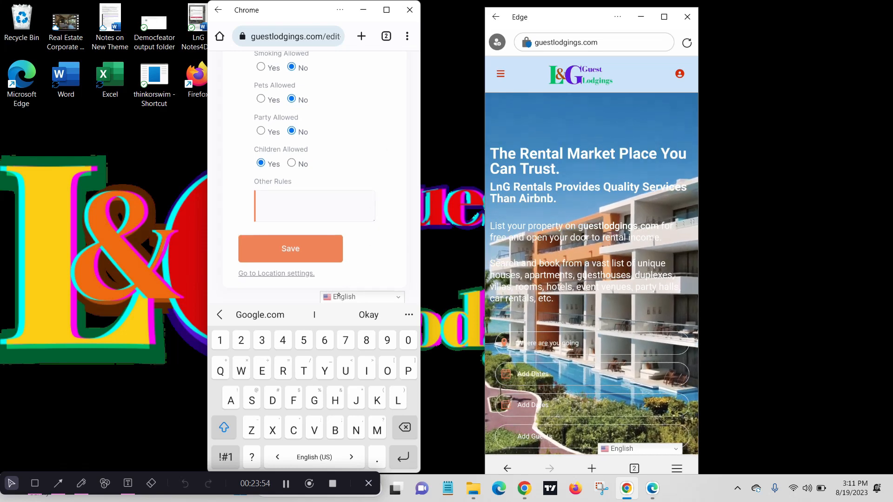
click(309, 251)
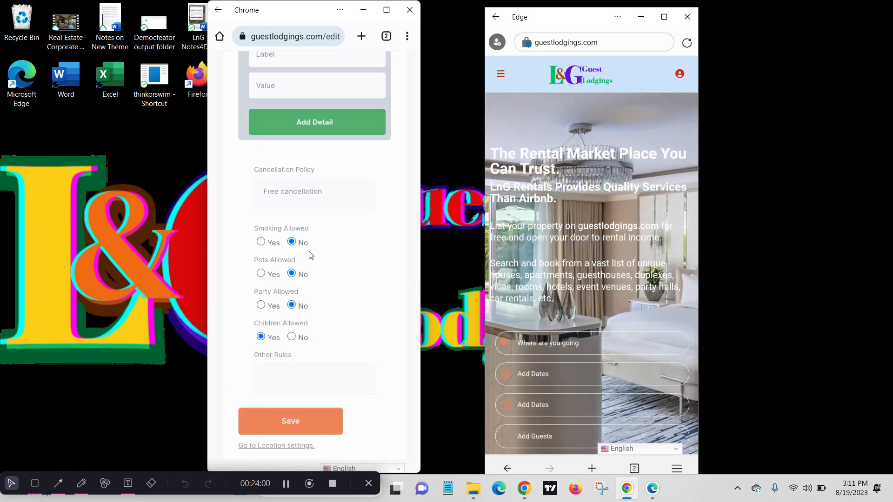
click(289, 419)
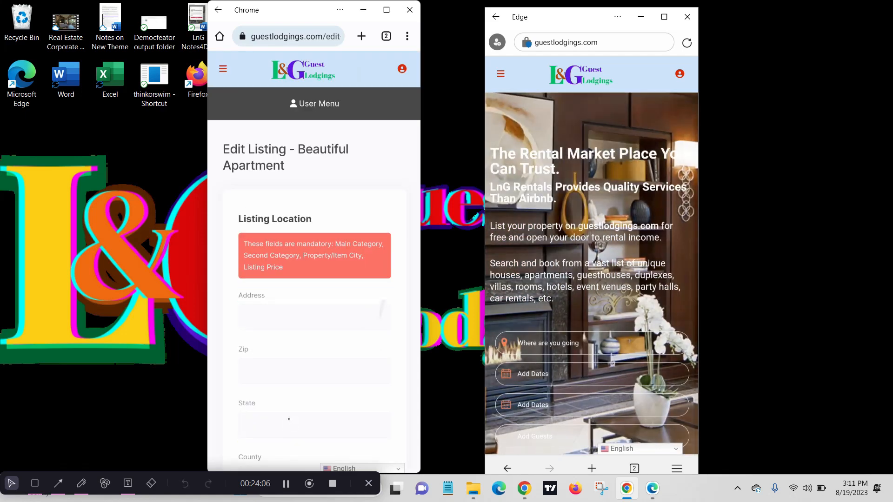
Reopen the closed phone Chrome app and return to the Address field of the Listing Location form.
scroll(288, 423, down, 3)
click(288, 420)
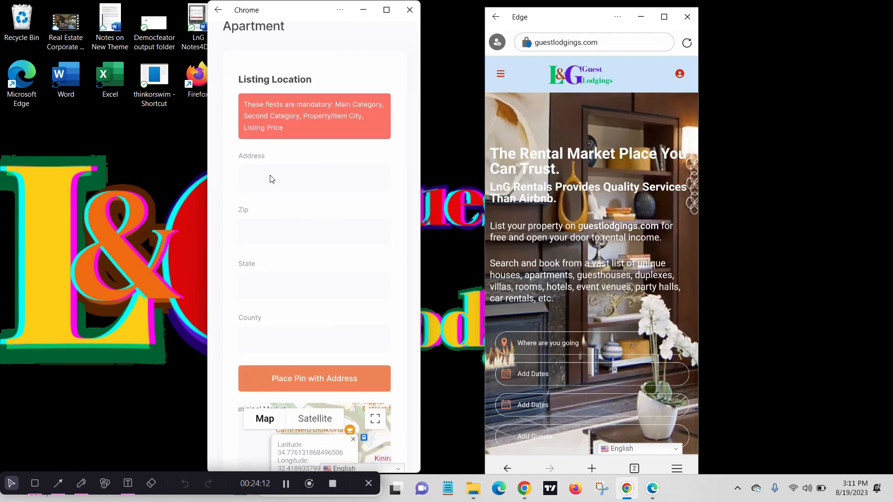
click(272, 191)
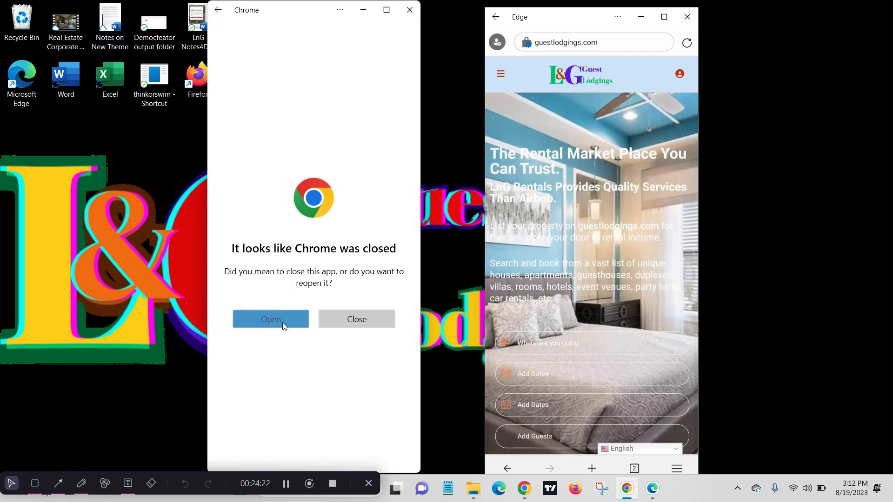
click(283, 323)
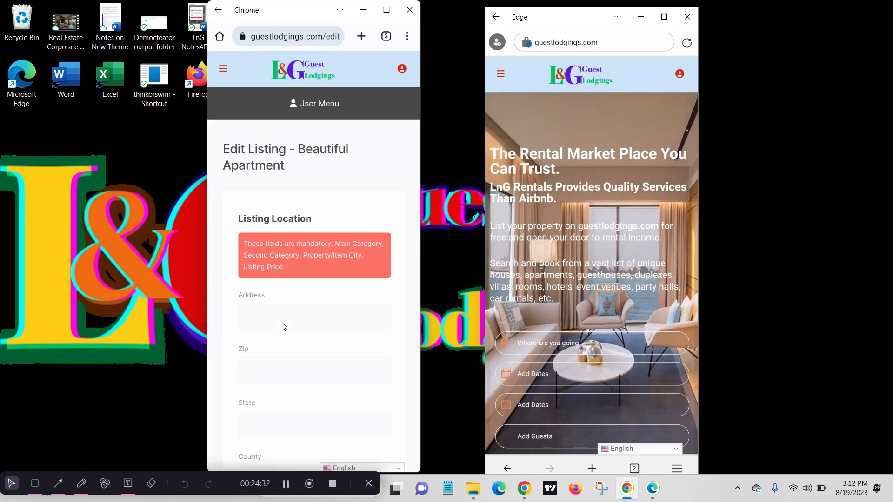
scroll(282, 322, down, 3)
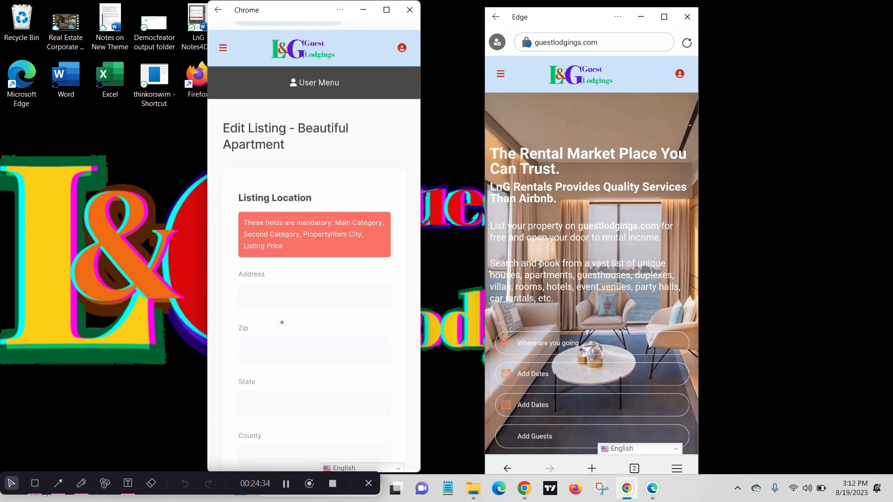
scroll(282, 322, down, 2)
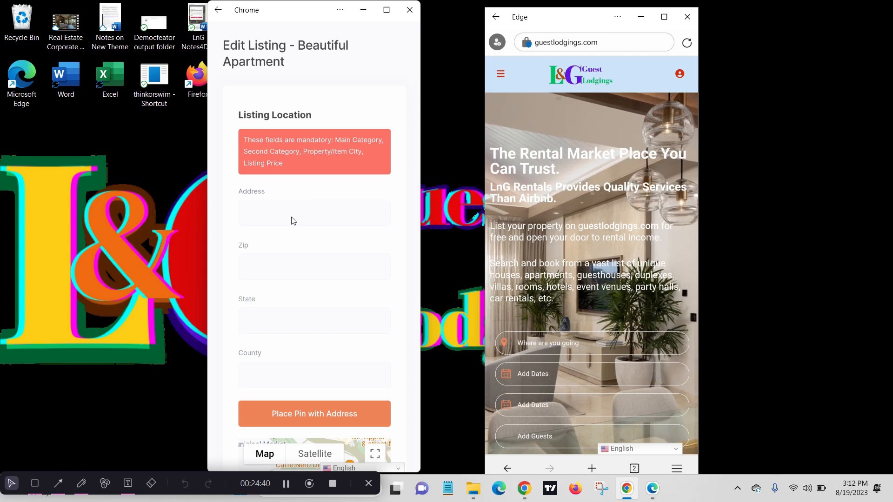
Fill in the property's address in the Address field of the listing location.
click(273, 215)
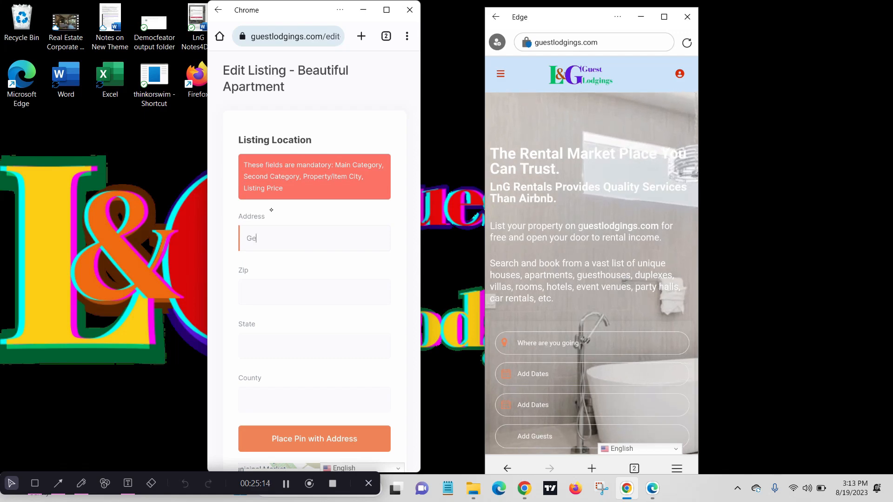
key(BackSpace)
text(ar)
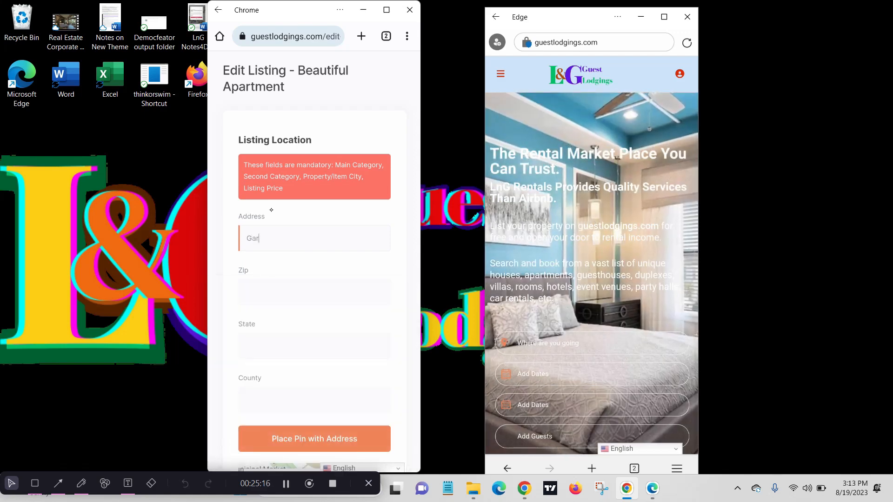
text(den )
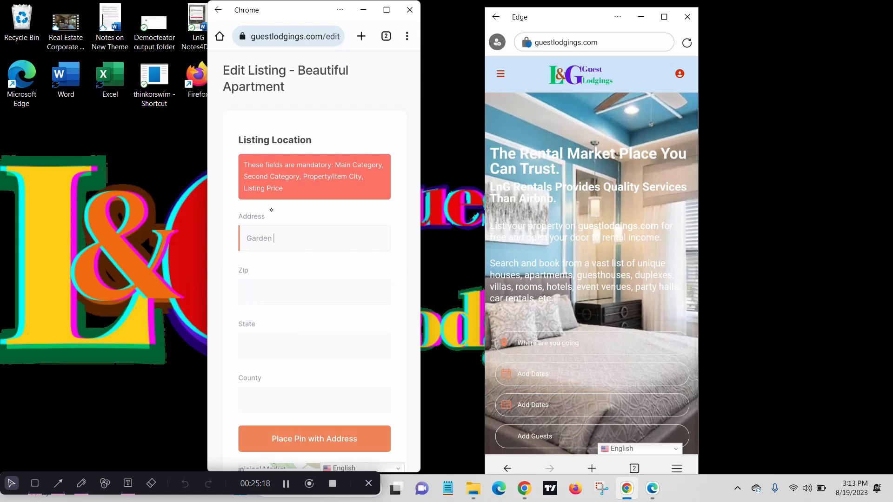
text(Par)
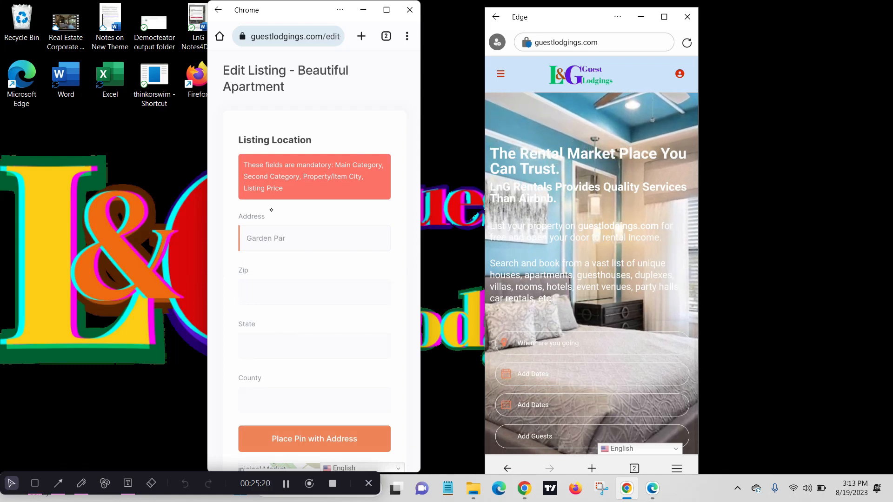
text(k)
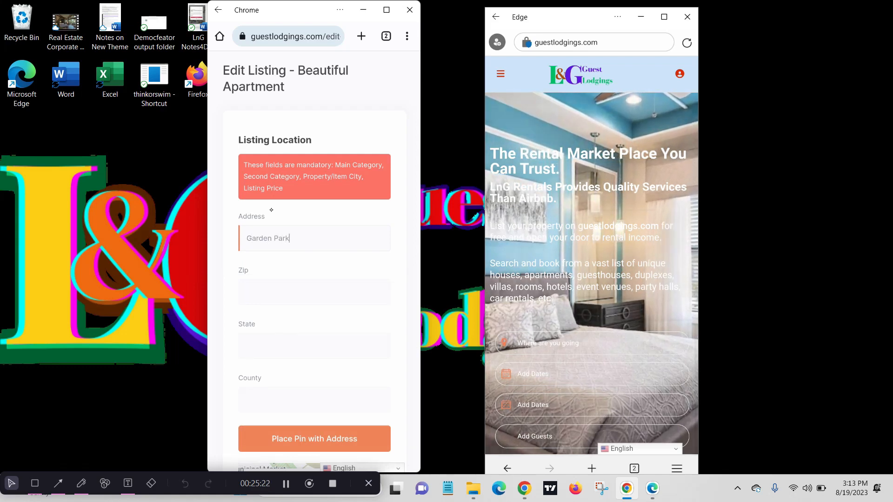
text(, )
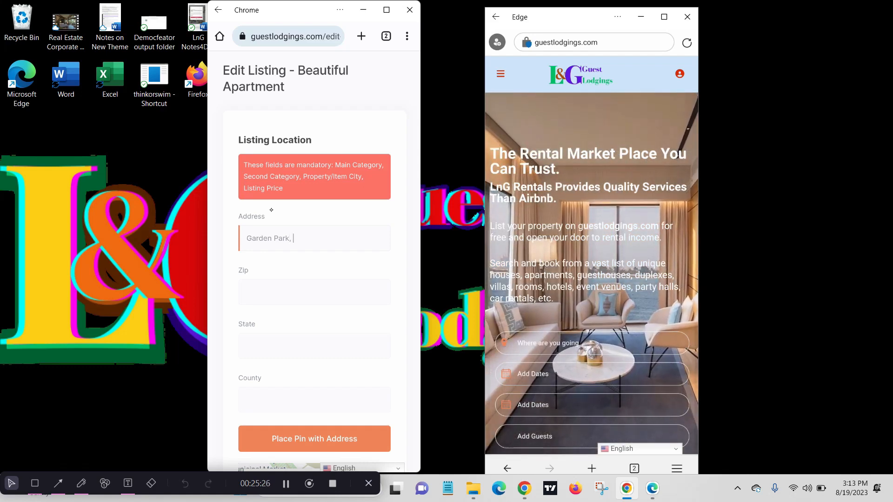
text(Accra)
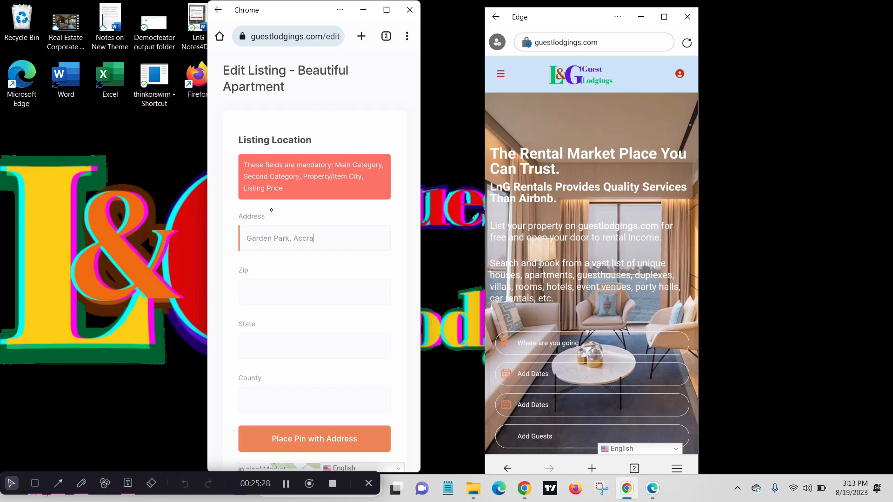
scroll(271, 210, down, 3)
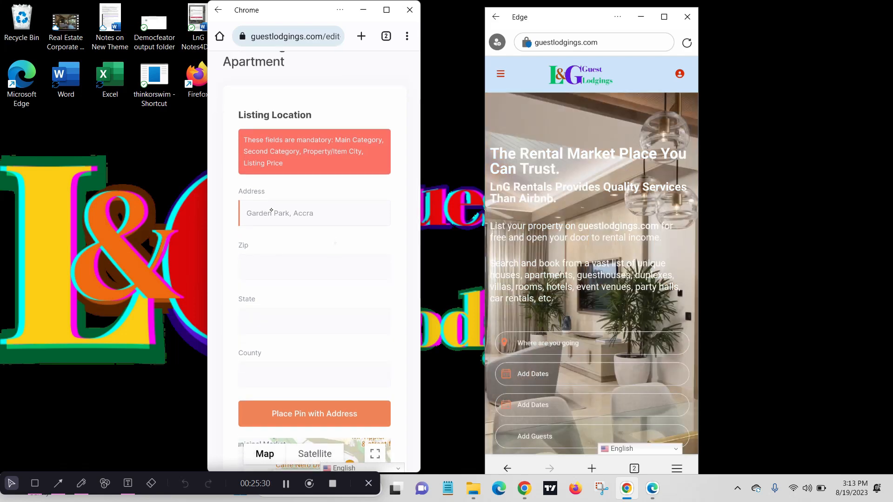
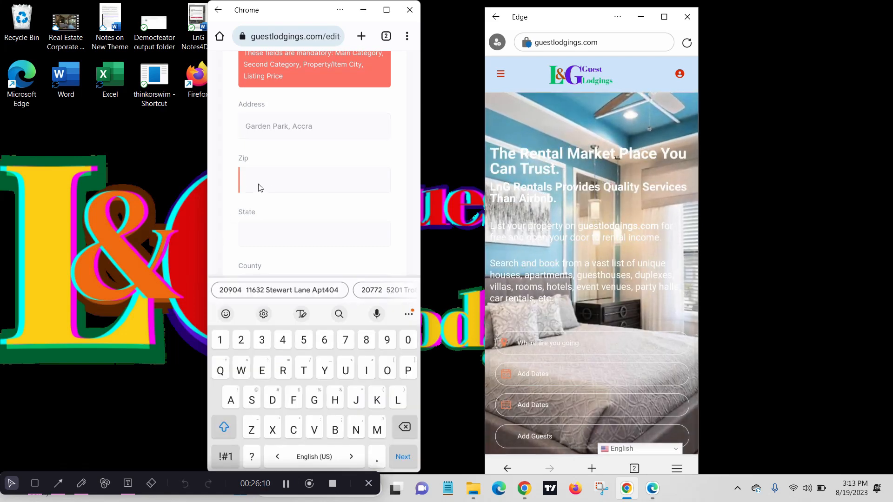
Enter the property's zip code and set its state to Ghana in the listing location.
text(239)
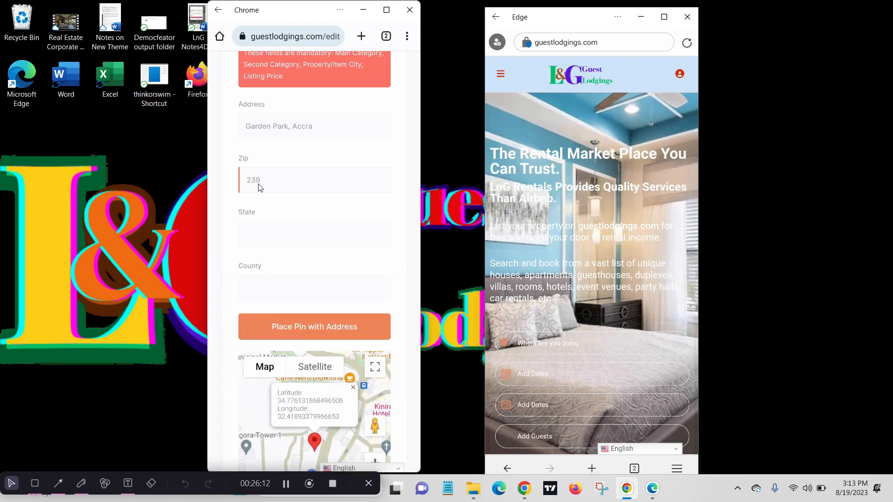
key(BackSpace)
text(5)
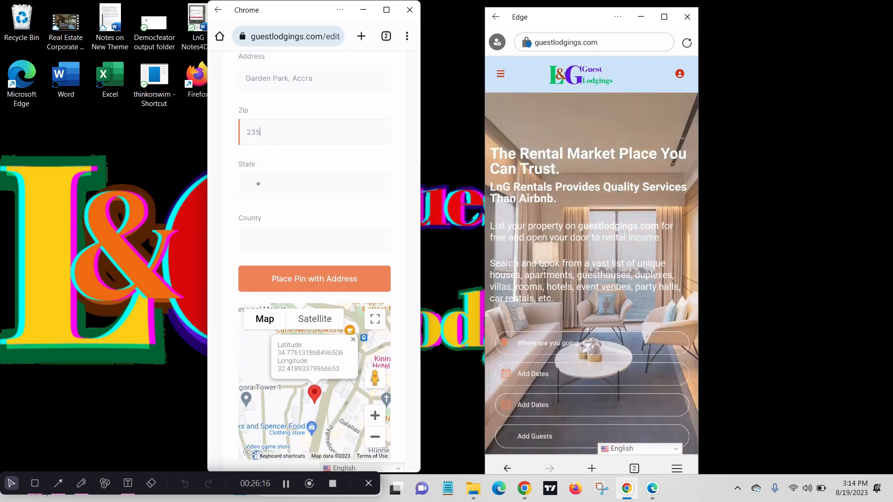
scroll(255, 143, down, 2)
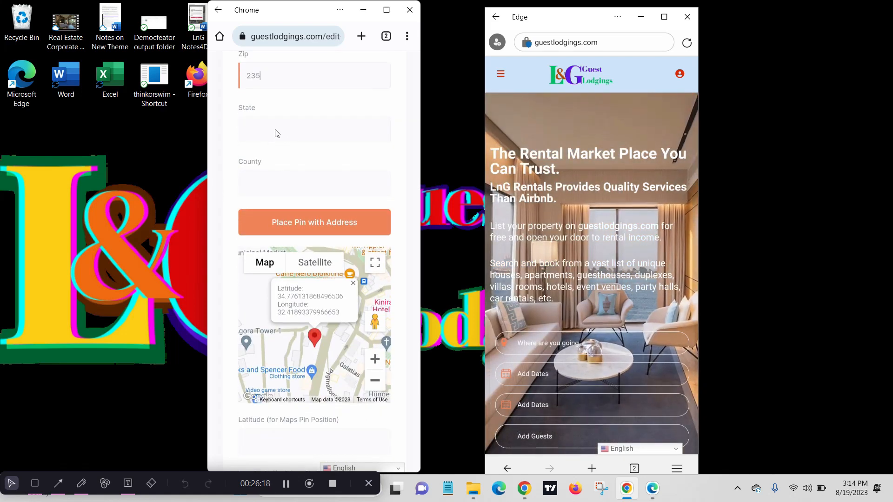
click(271, 134)
text(Ac)
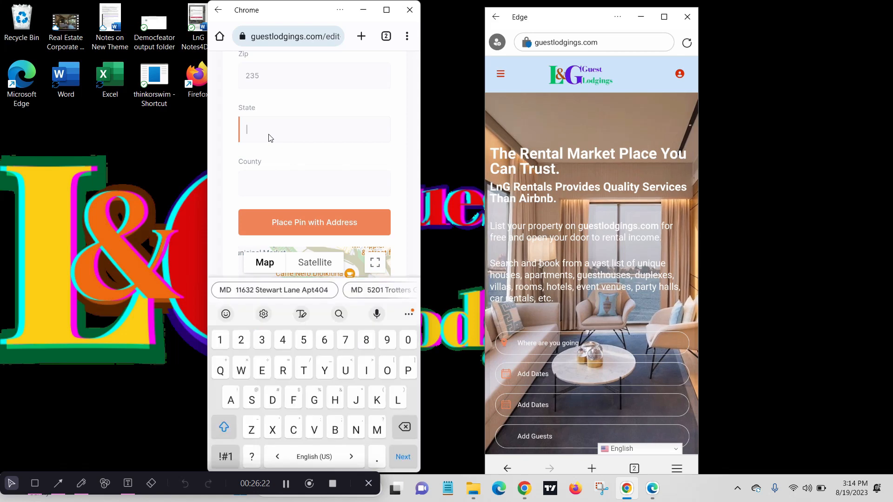
text(Ghana)
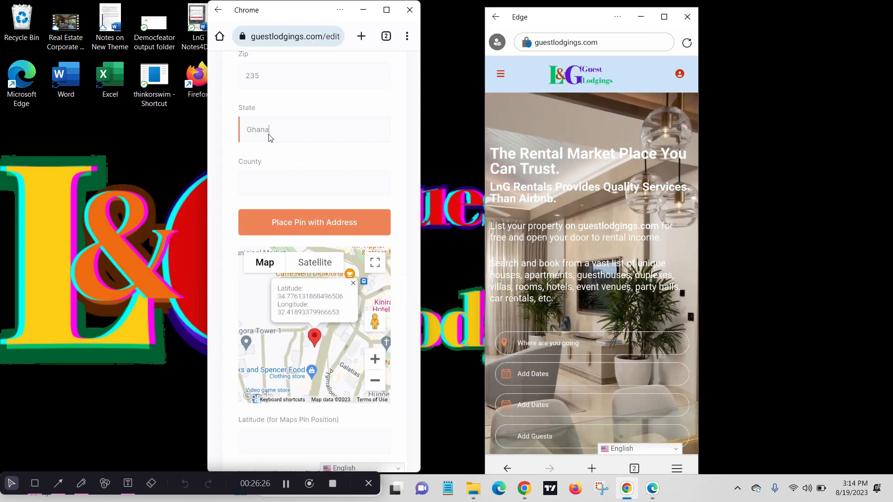
Go to the listing's latitude and longitude fields, then switch to desktop Chrome and open google.com in a new tab.
scroll(268, 135, down, 1)
scroll(268, 134, down, 2)
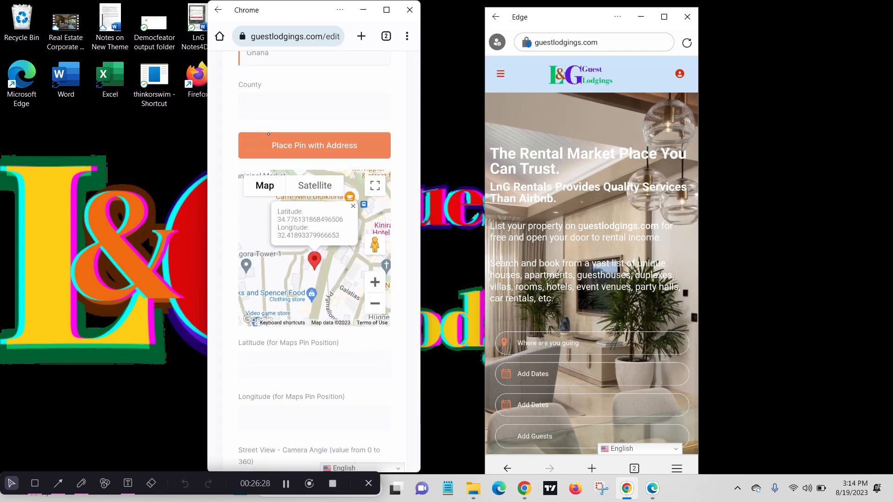
scroll(268, 134, down, 1)
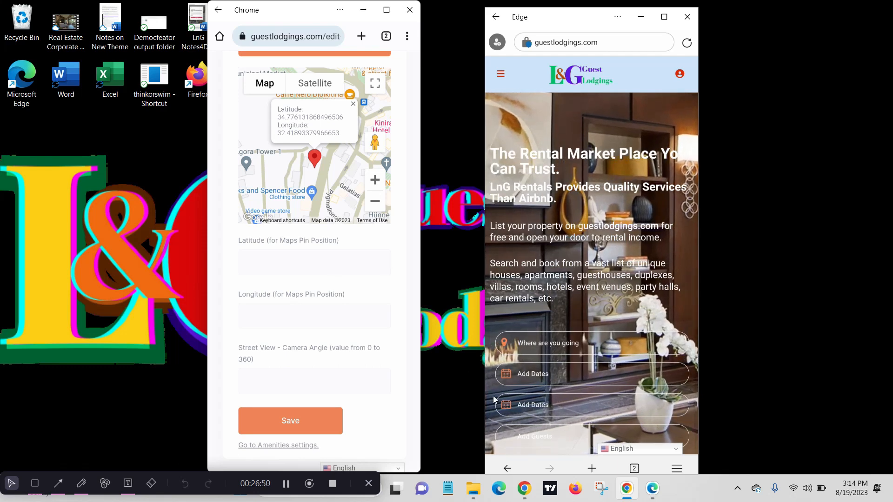
click(524, 491)
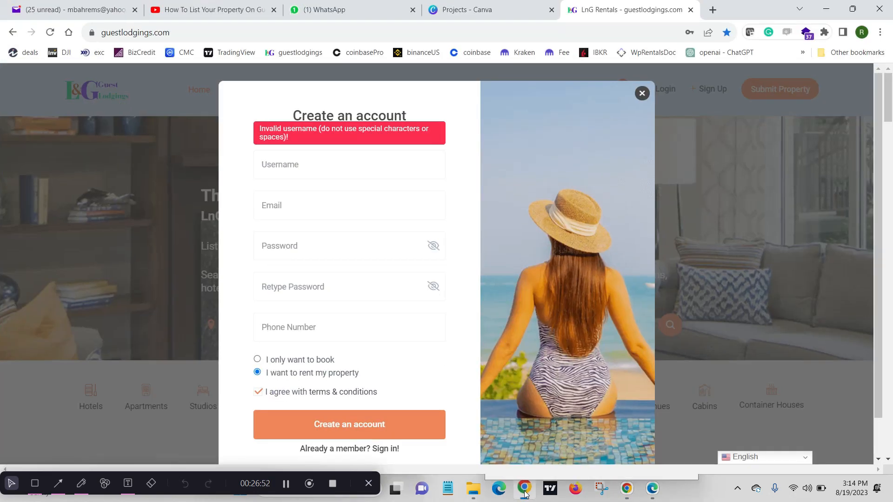
click(713, 11)
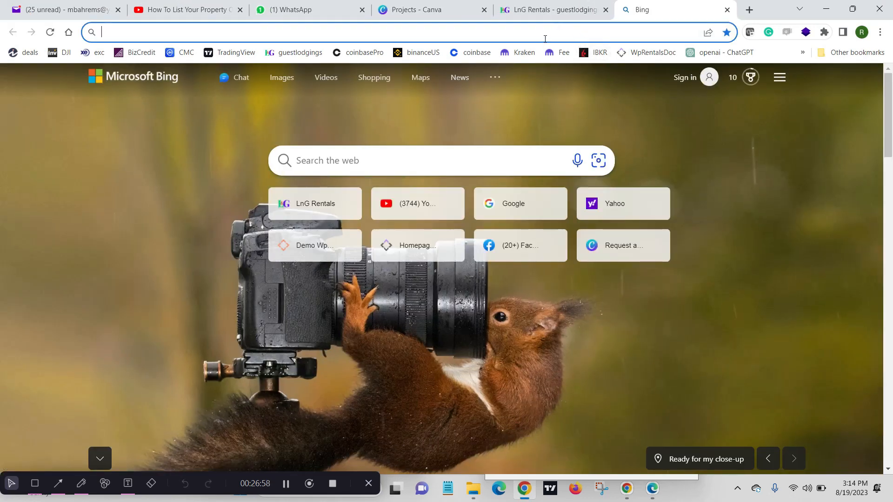
text(google.com)
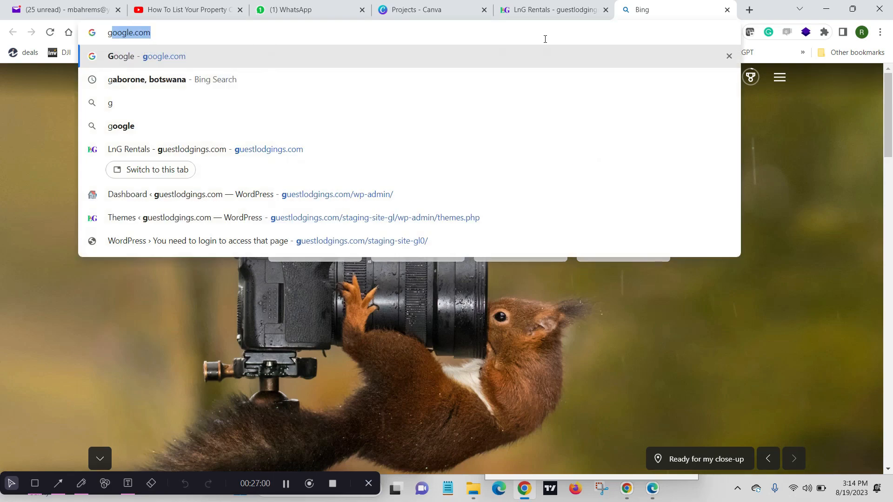
key(Return)
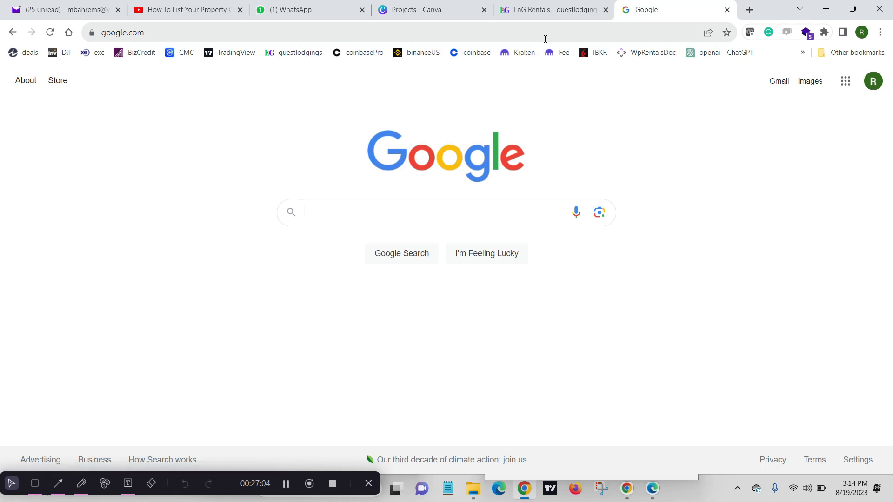
Search Google for "accra city center" and open the search in Google Maps.
text(accra )
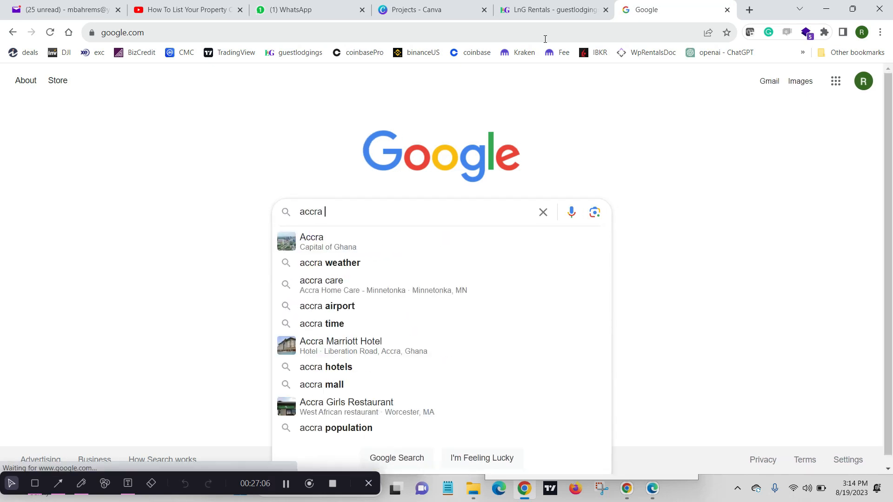
text(c)
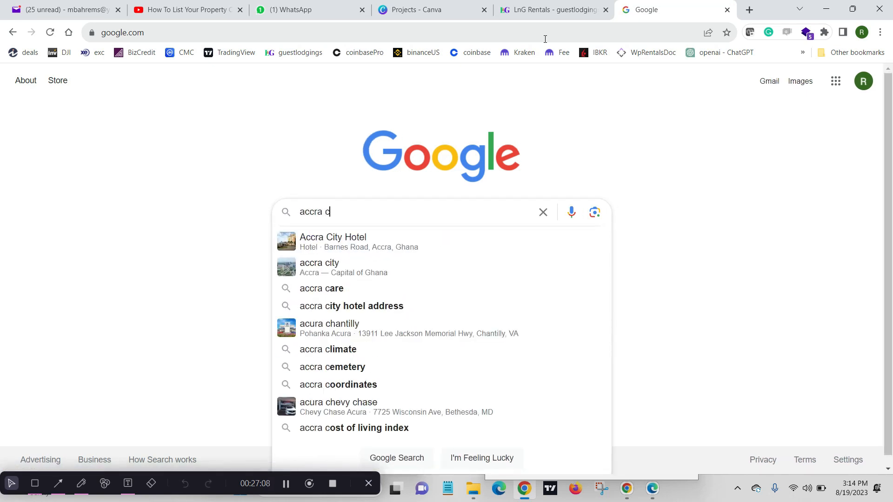
text(ity )
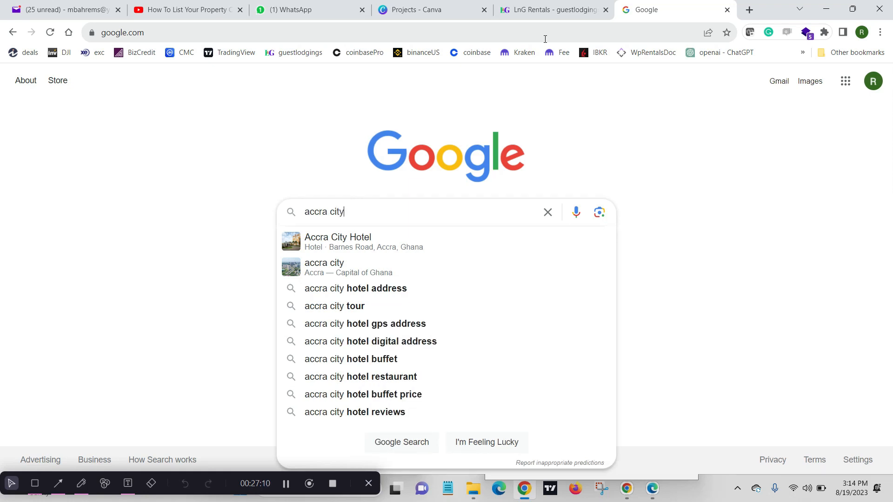
text(cent)
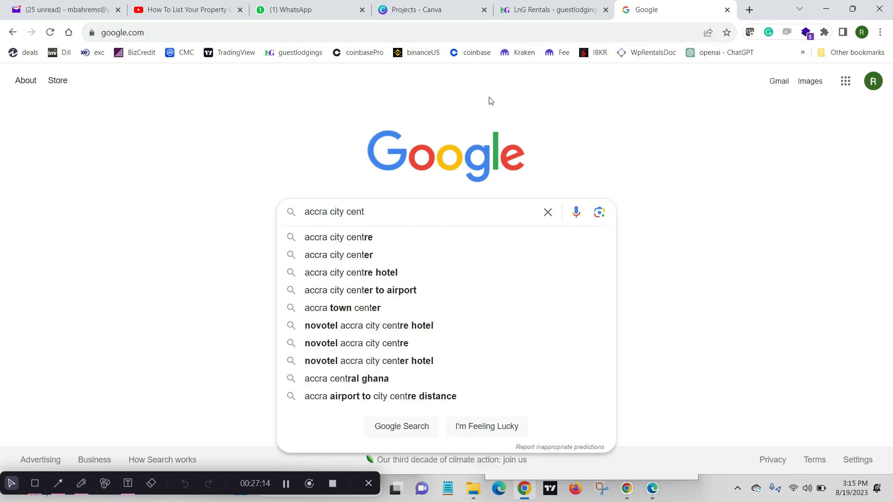
click(351, 263)
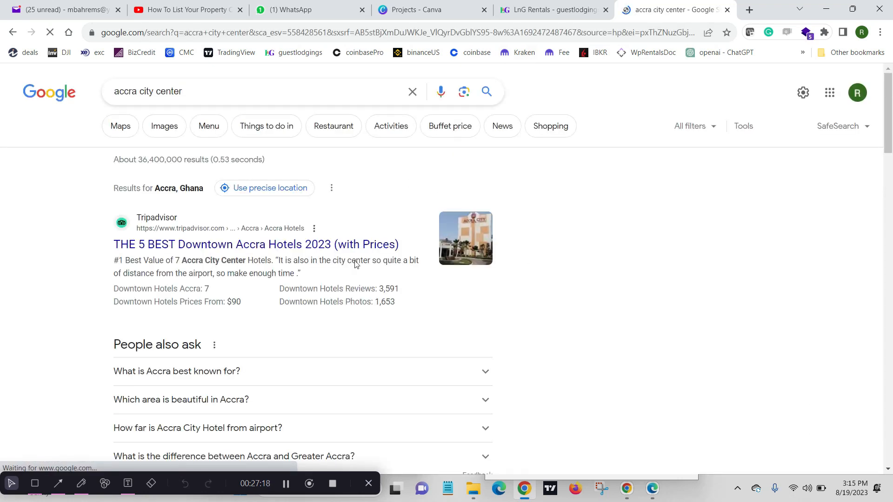
scroll(447, 268, up, 1)
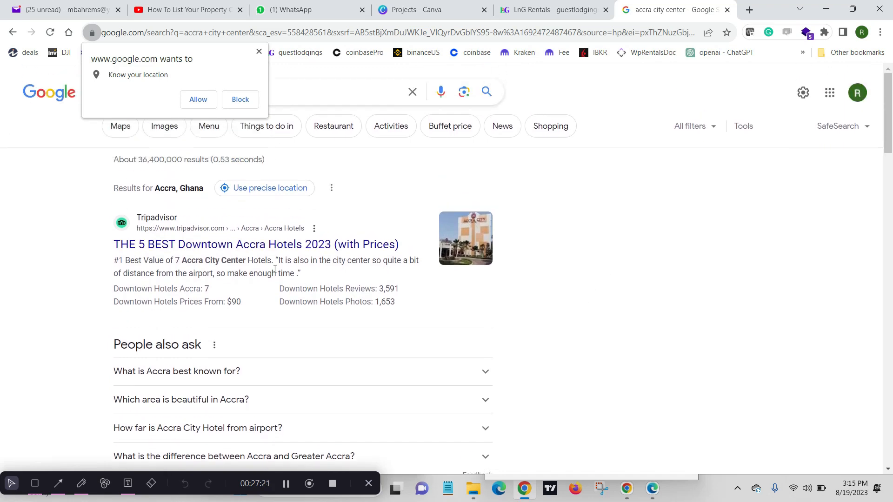
click(125, 136)
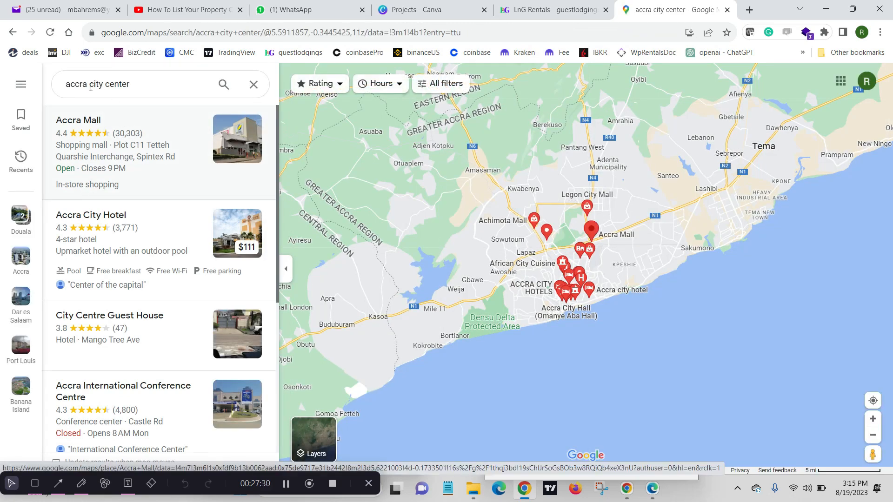
right_click(13, 34)
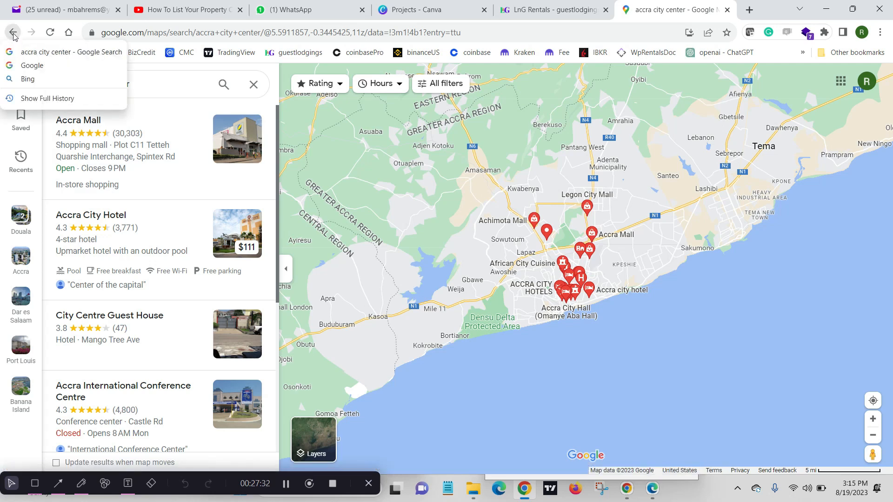
click(21, 52)
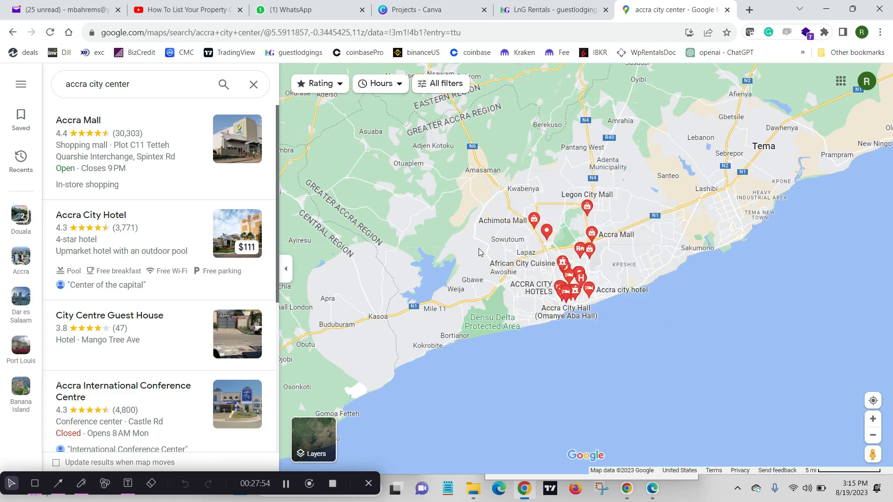
Zoom the map in on downtown Accra around the Accra Central marker.
key(plus)
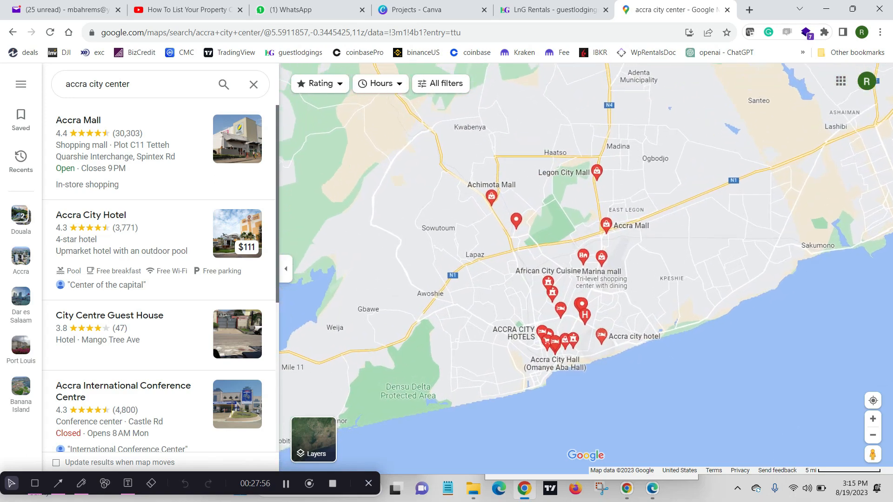
key(plus)
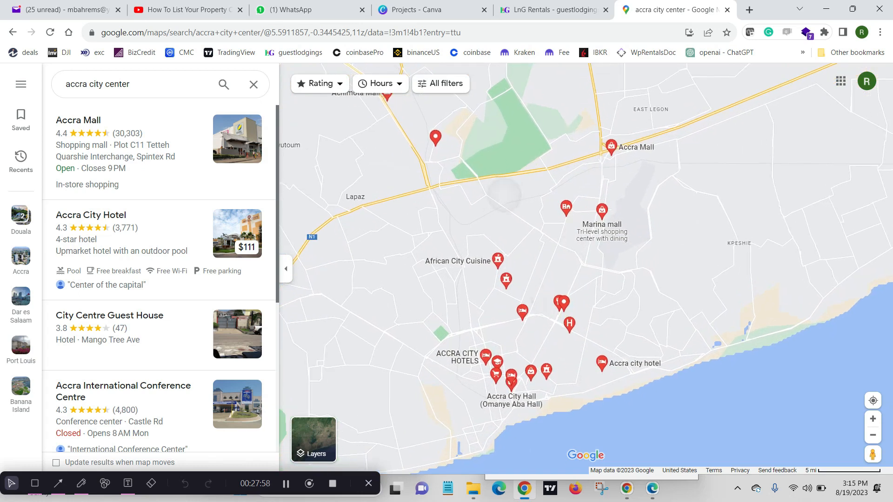
key(plus)
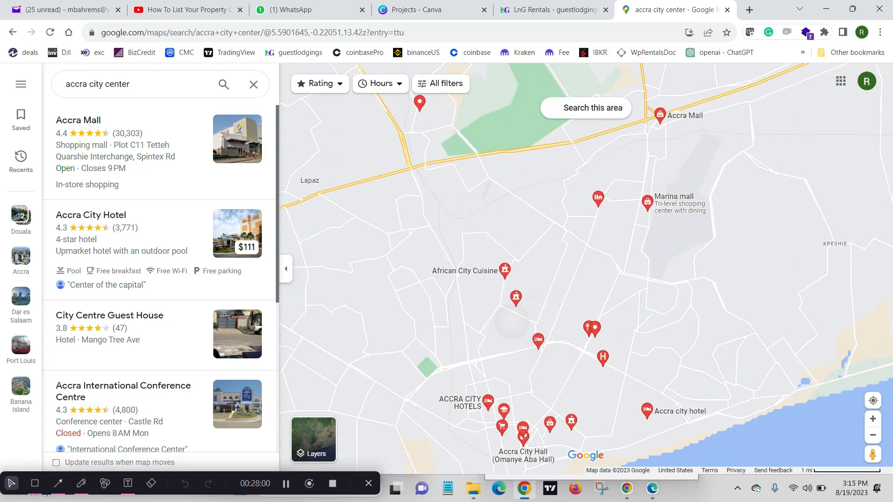
key(Down)
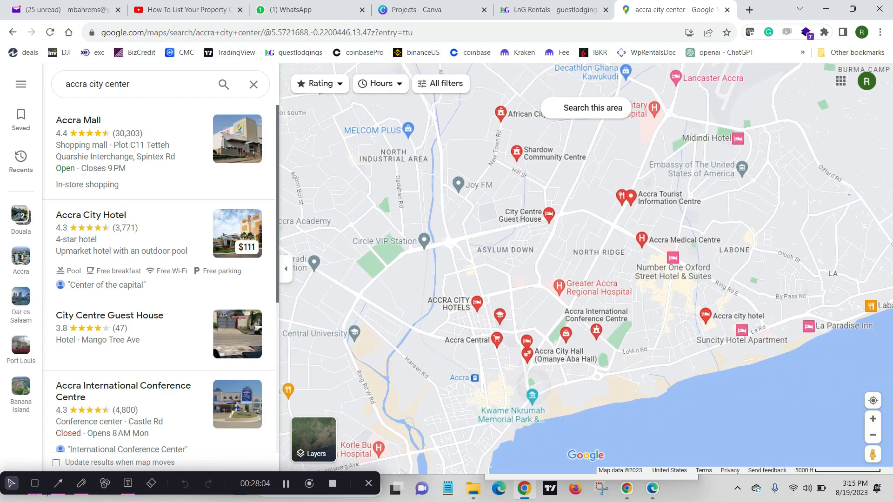
scroll(501, 350, up, 2)
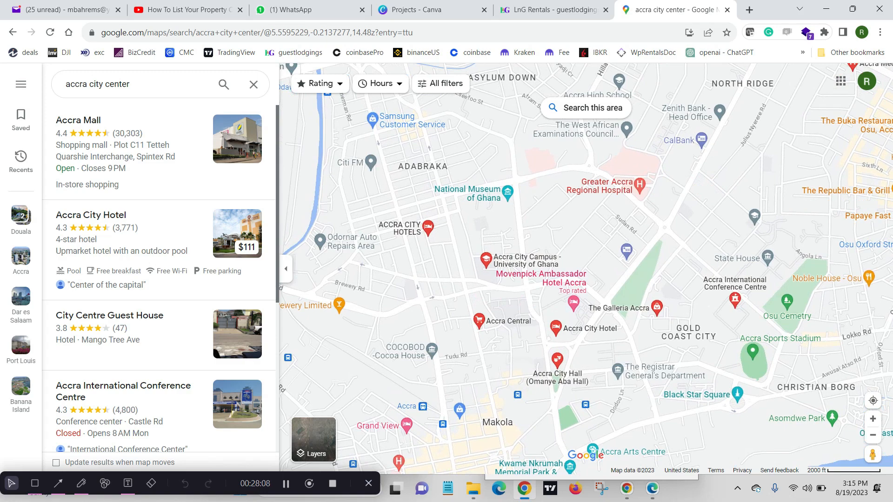
scroll(484, 334, up, 3)
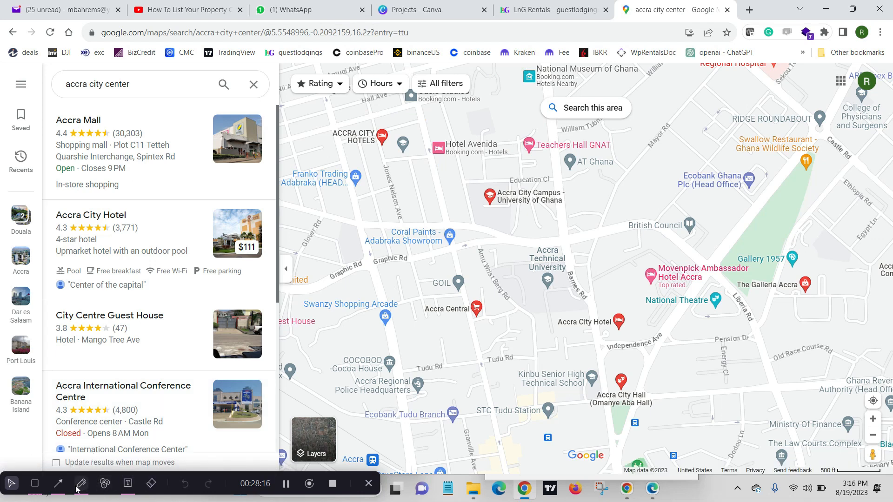
Draw an annotation rectangle around the Accra Central marker, undo it and return to the normal pointer.
click(38, 487)
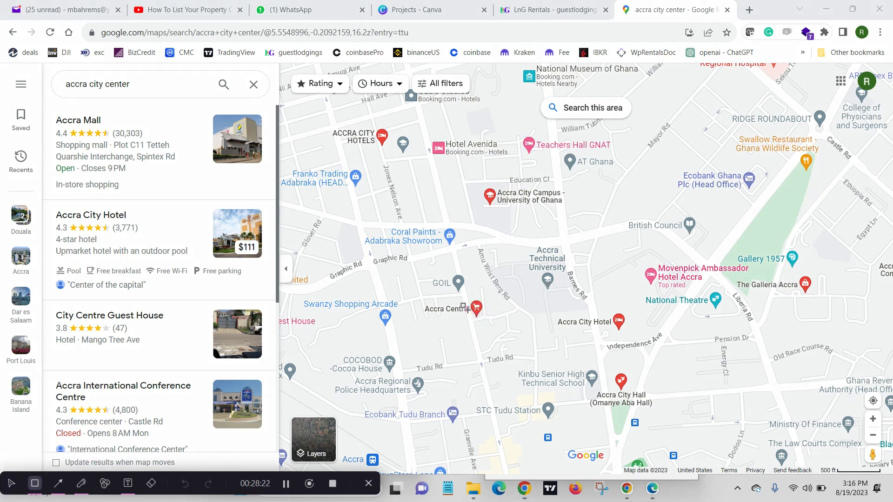
drag(459, 300, 494, 321)
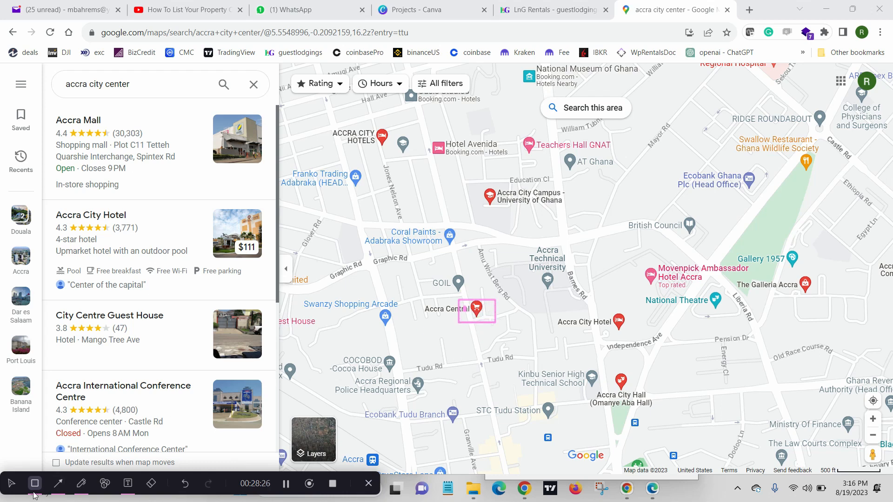
click(184, 486)
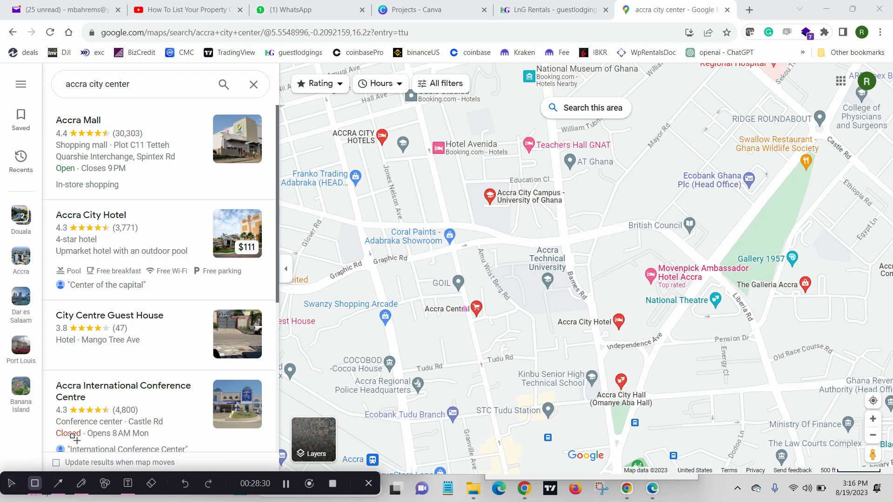
click(11, 484)
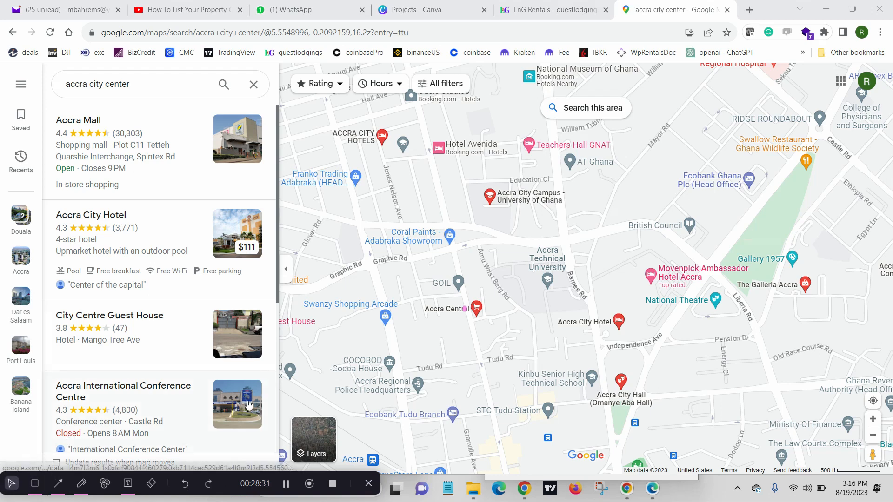
Copy the map coordinates at the Accra Central marker and paste them into a blank Notepad document.
right_click(476, 323)
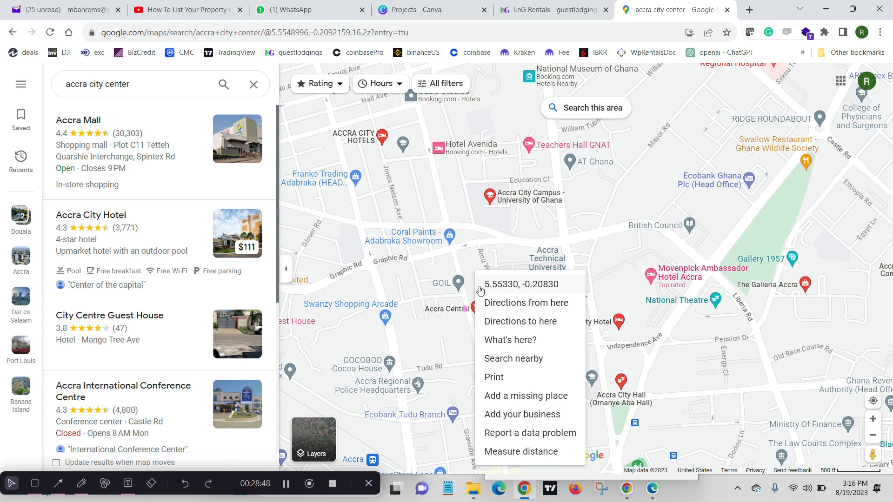
click(516, 285)
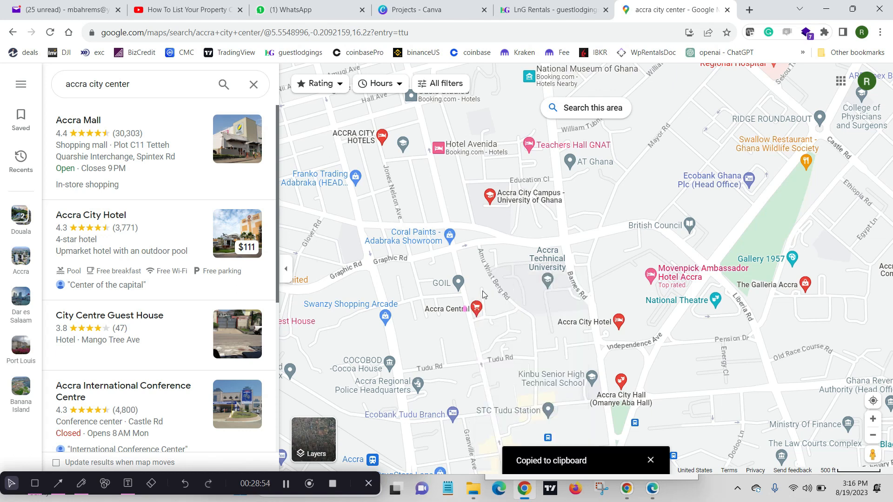
click(826, 9)
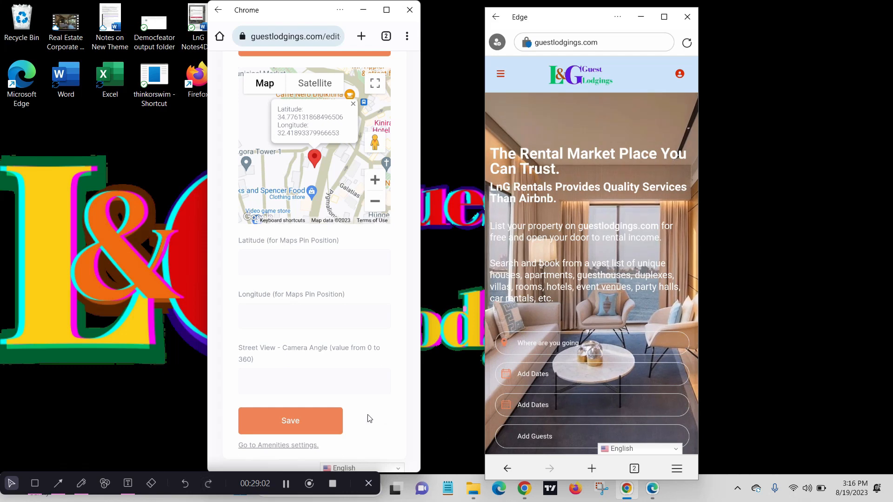
click(259, 266)
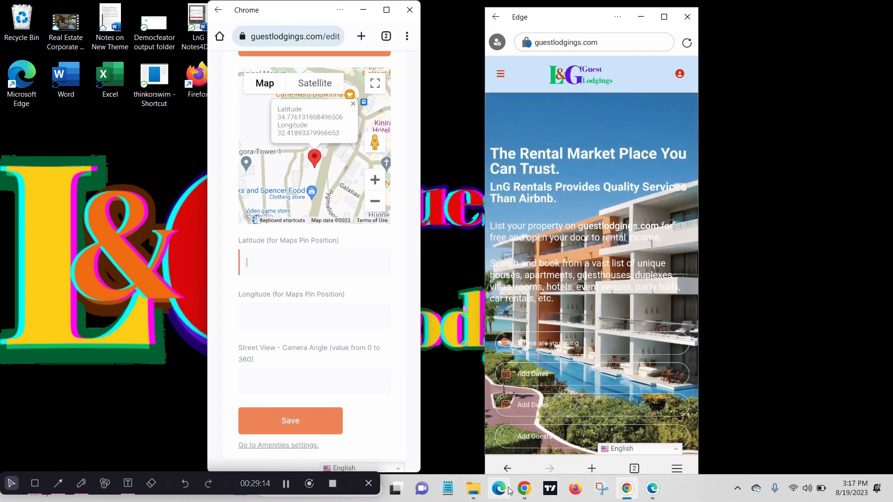
click(447, 489)
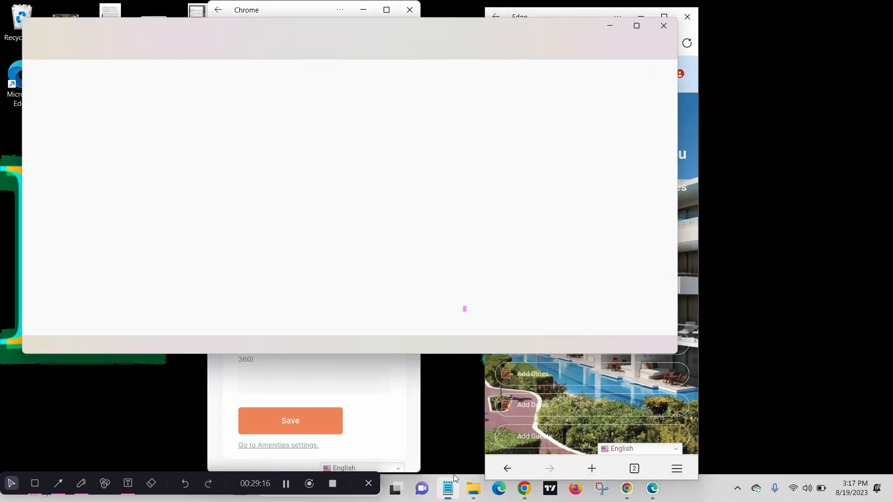
key(ctrl+v)
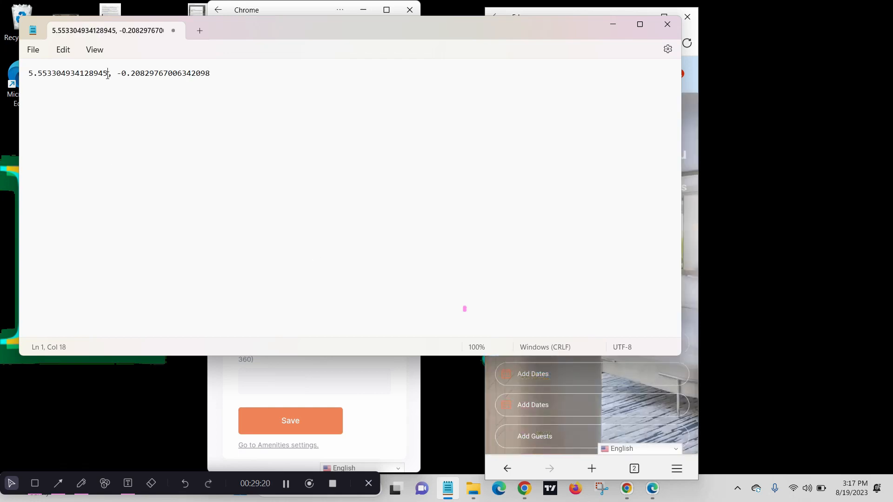
Select the latitude 5.553304934128945 in Notepad, return to the listing and try to paste it into the Latitude field.
drag(108, 73, 11, 76)
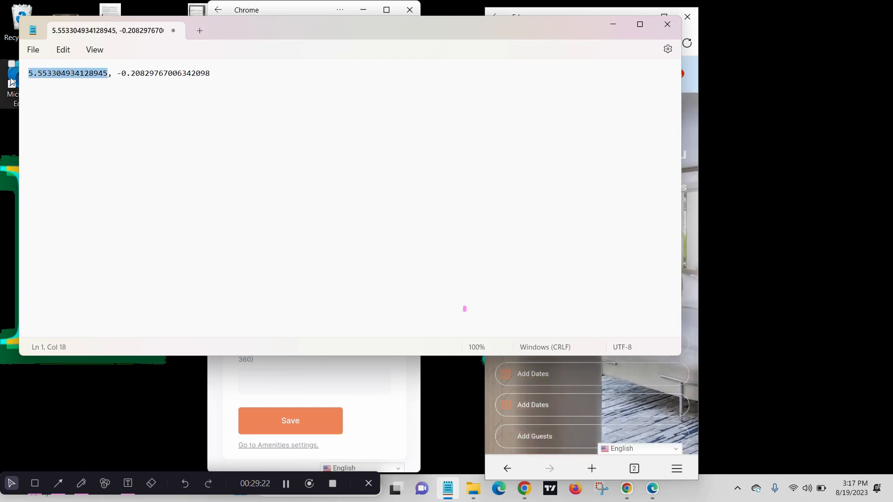
click(613, 24)
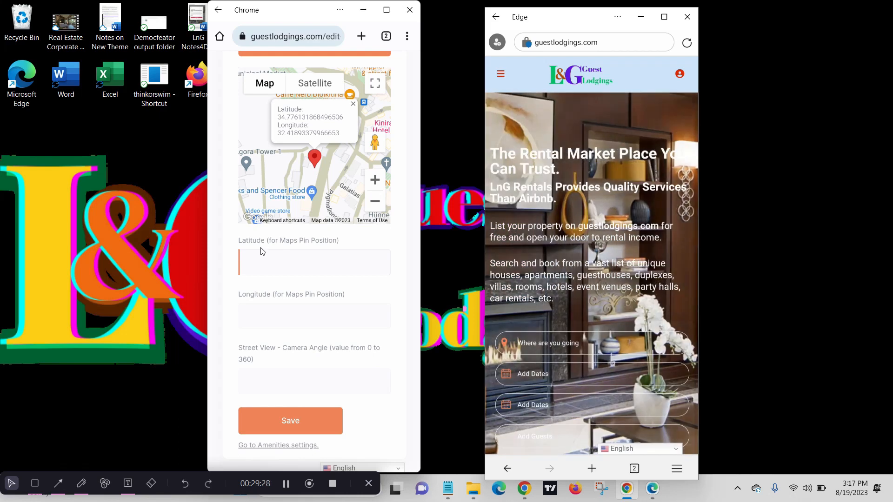
click(261, 251)
click(267, 264)
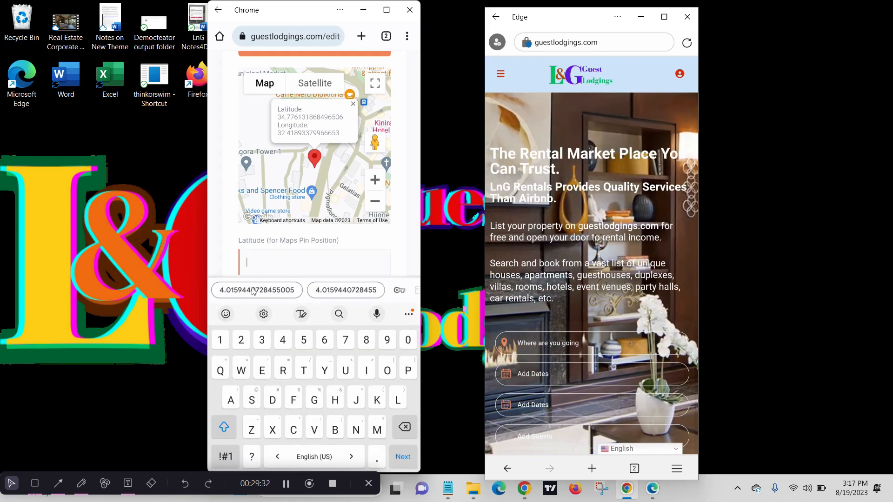
click(278, 277)
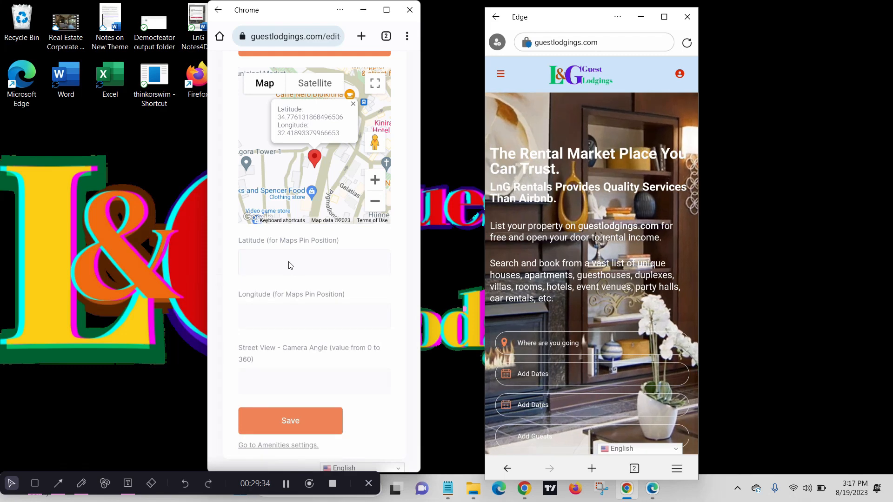
click(290, 265)
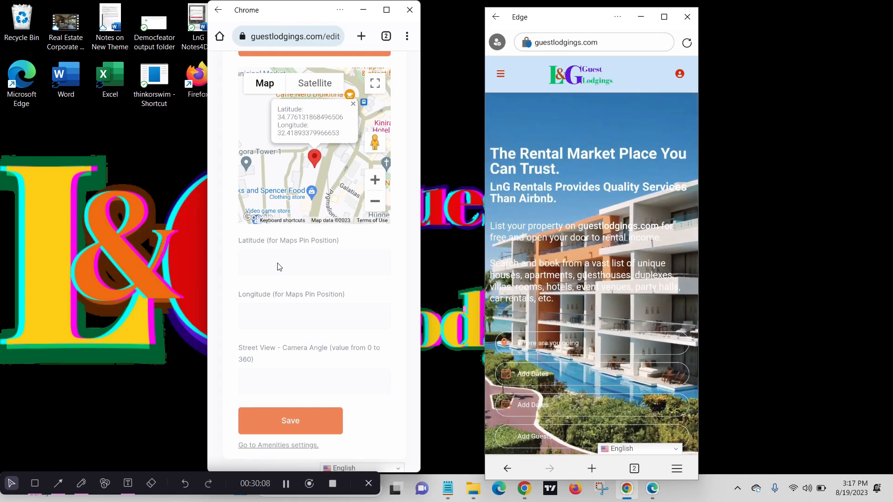
click(267, 266)
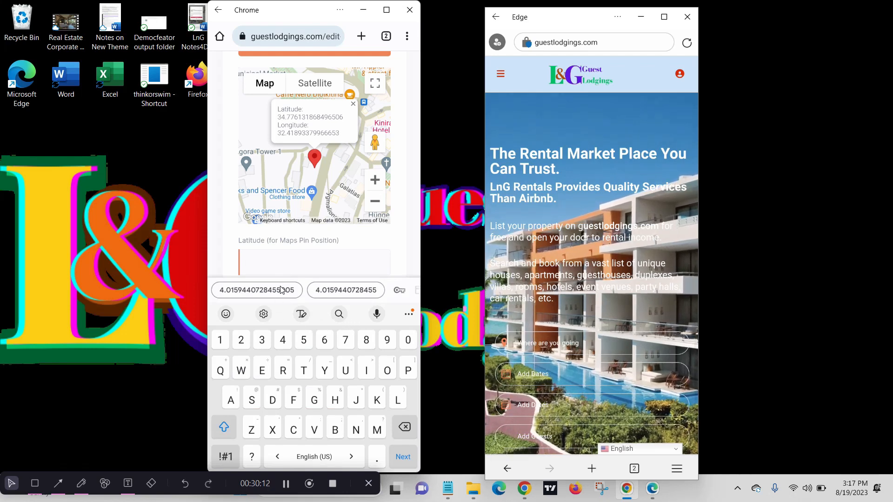
right_click(280, 290)
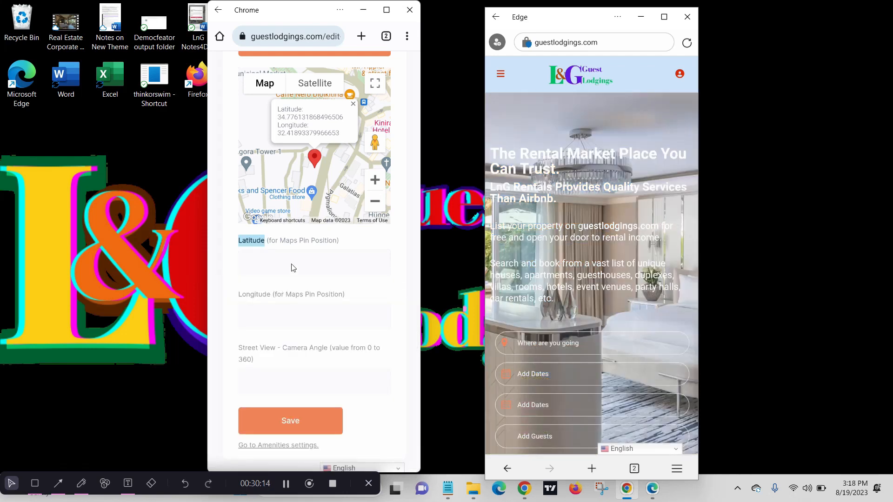
click(293, 266)
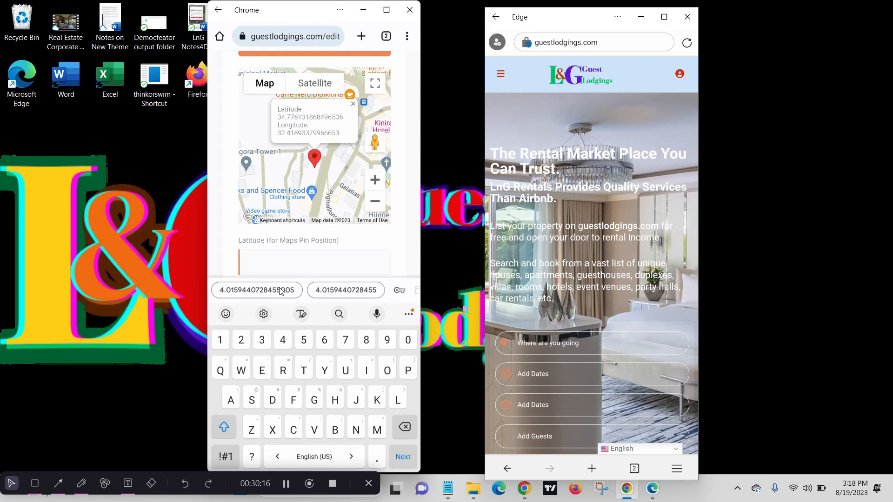
right_click(281, 290)
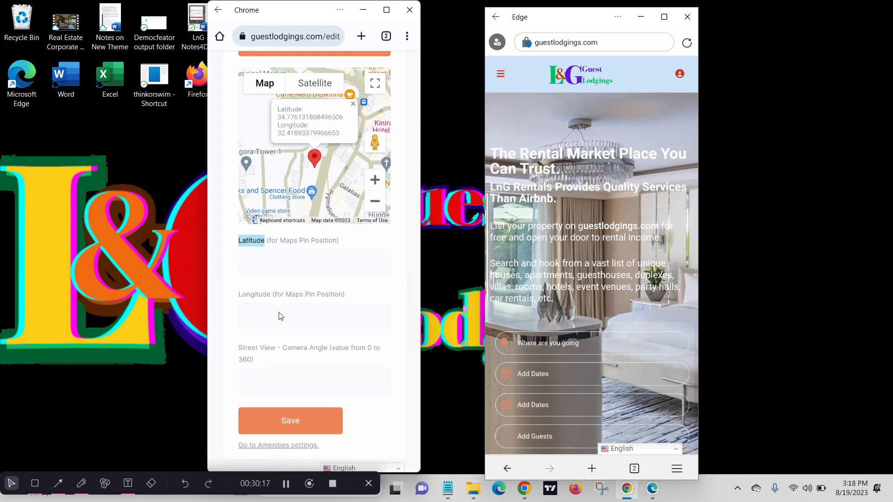
click(280, 316)
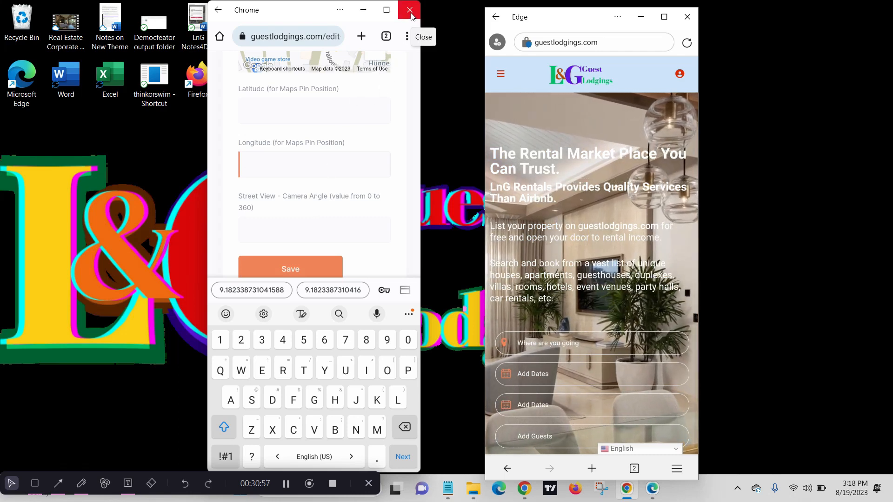
key(Tab)
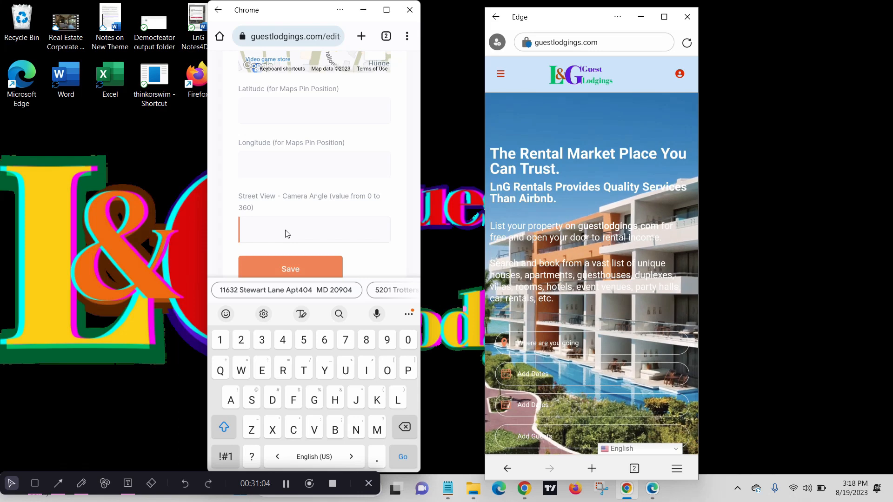
key(Escape)
click(281, 344)
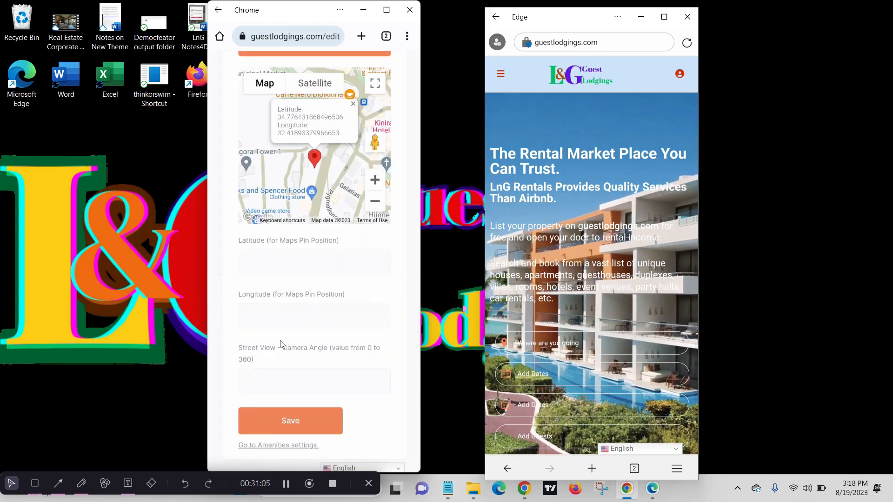
click(289, 316)
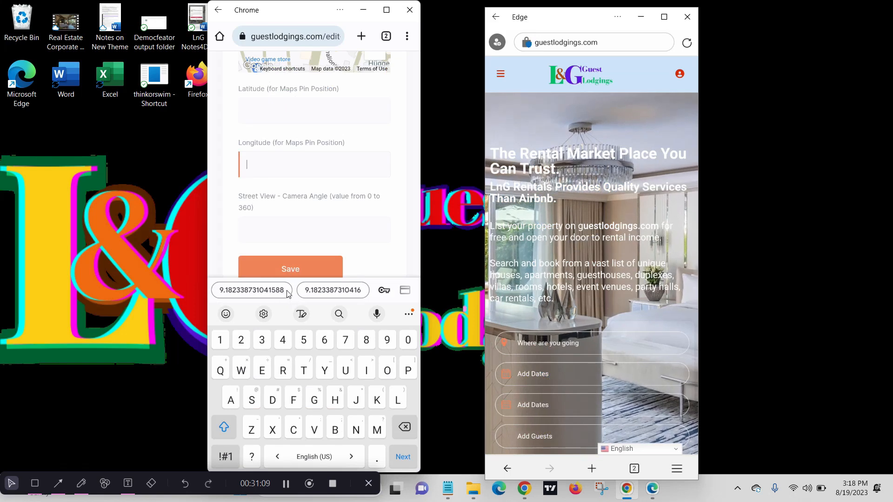
key(Escape)
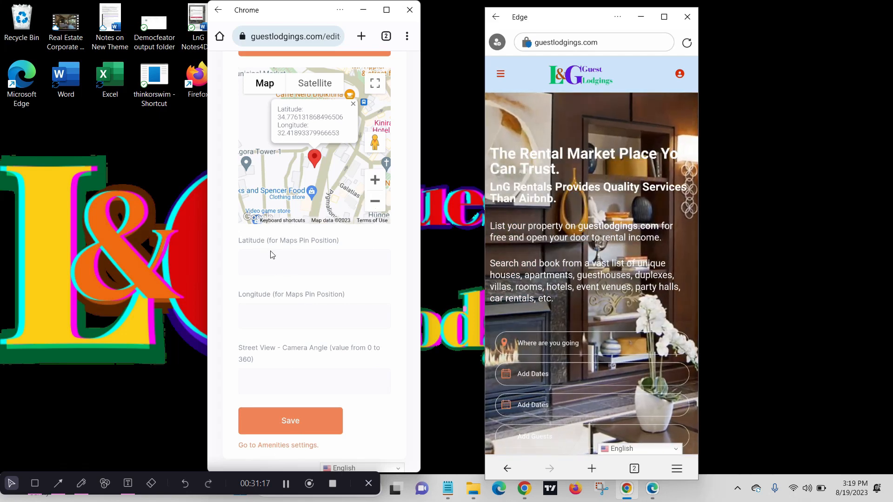
Switch back to Notepad, reselect the latitude 5.553304934128945 from the coordinate pair and minimize the document.
click(447, 486)
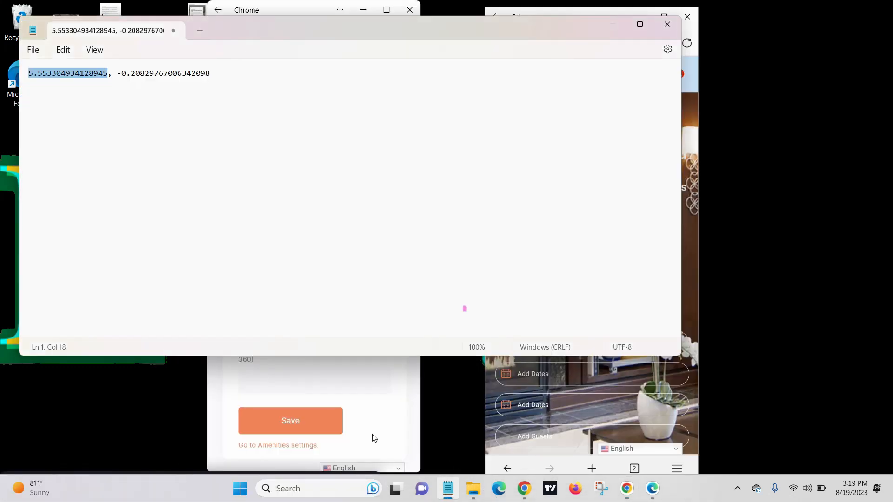
click(374, 439)
click(133, 73)
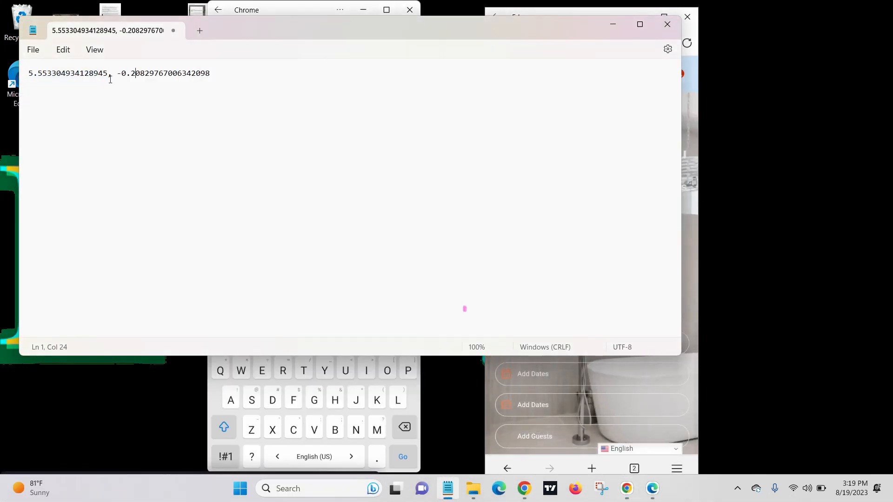
click(39, 73)
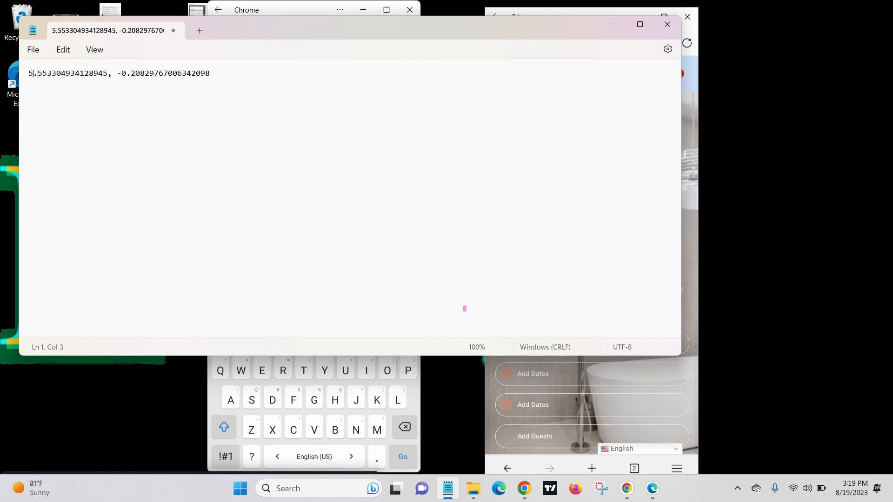
triple_click(24, 74)
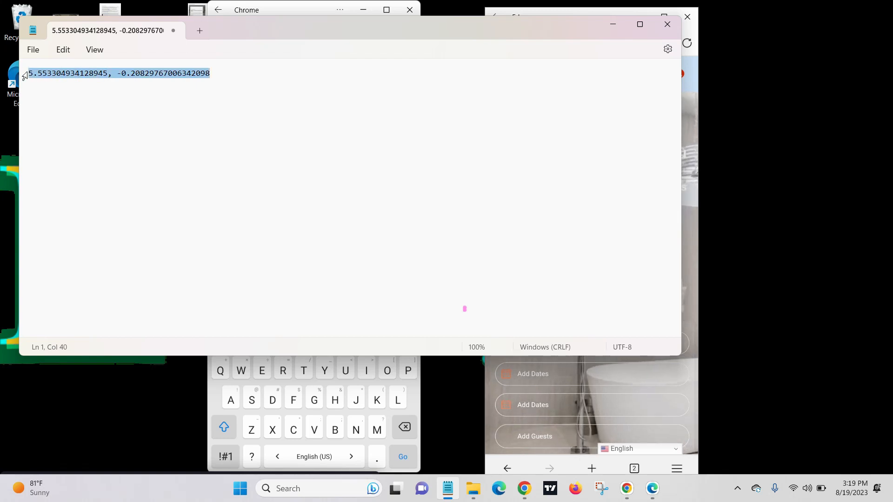
click(93, 73)
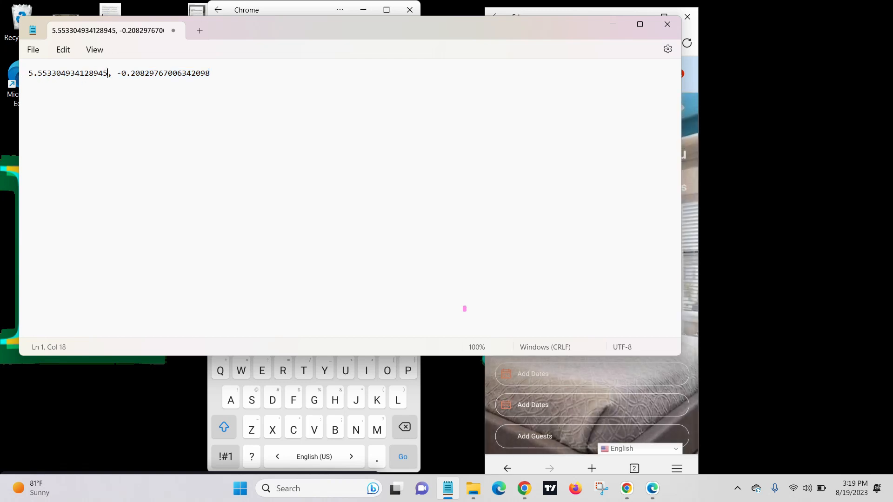
click(27, 85)
click(612, 27)
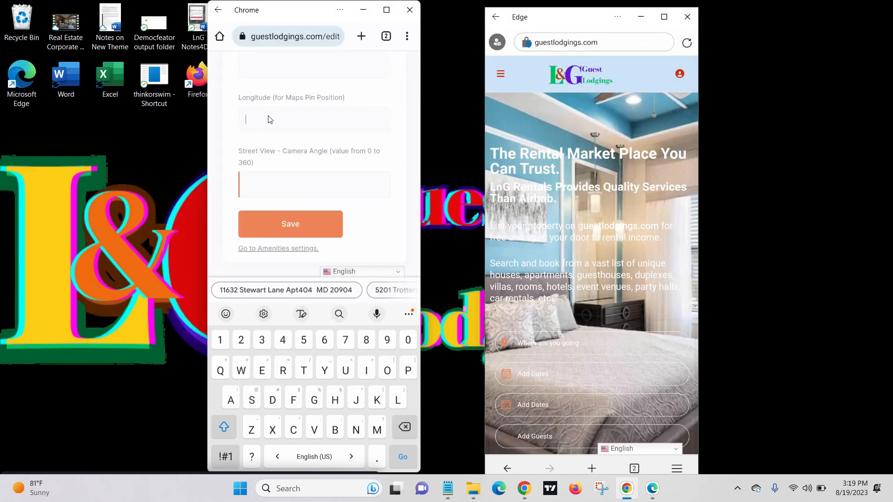
Save the listing's location settings with the latitude, longitude and street view camera angle left blank.
click(268, 120)
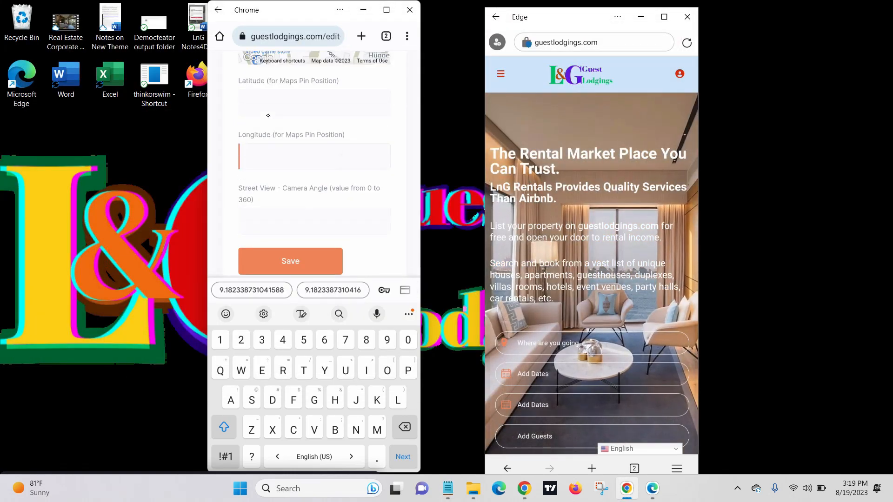
click(264, 118)
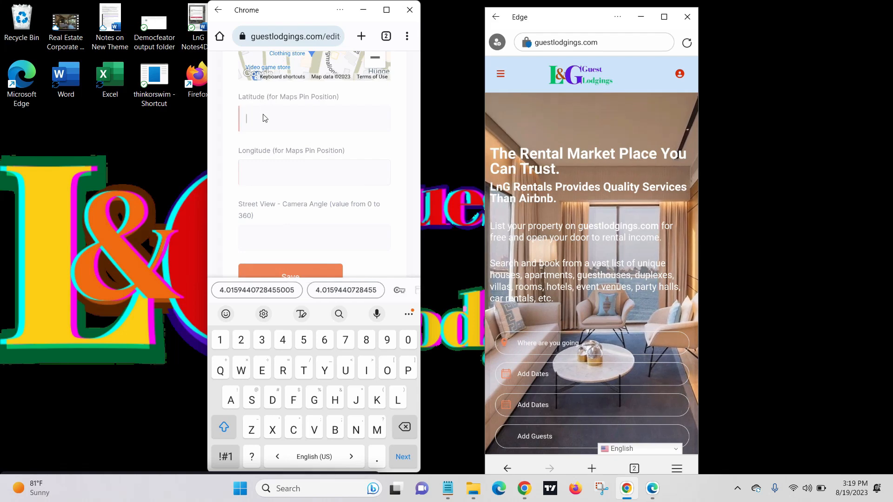
key(Escape)
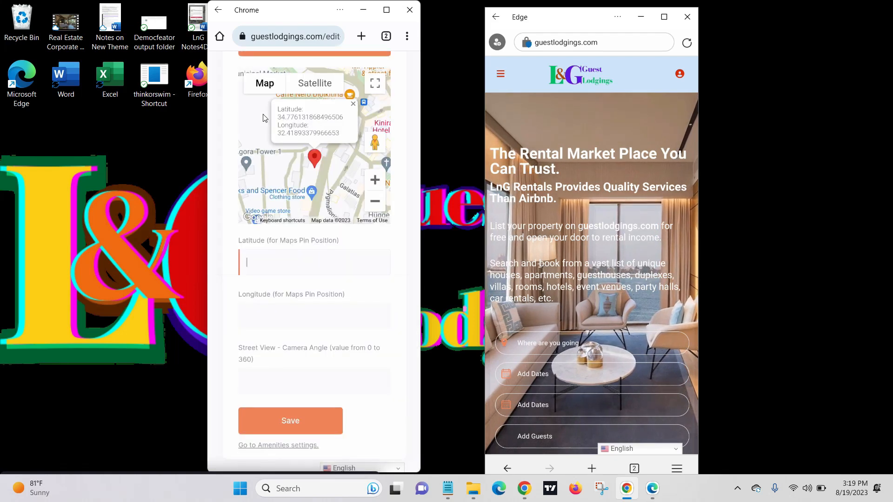
click(278, 320)
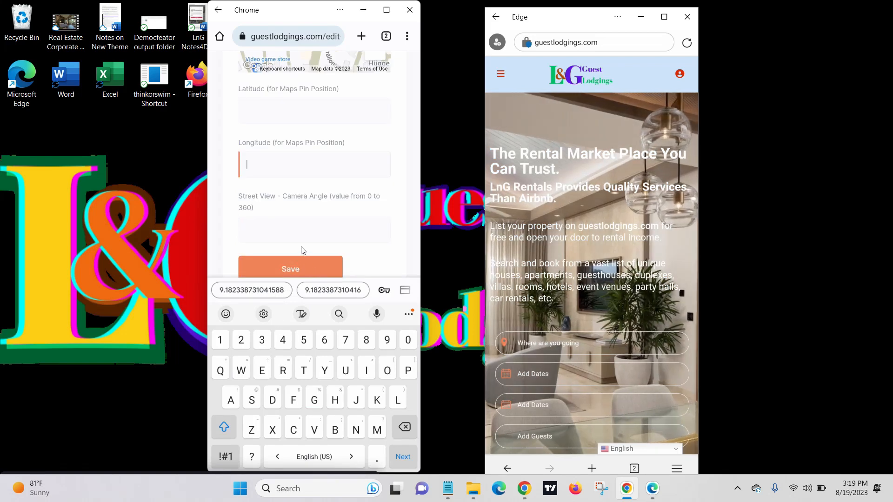
click(277, 266)
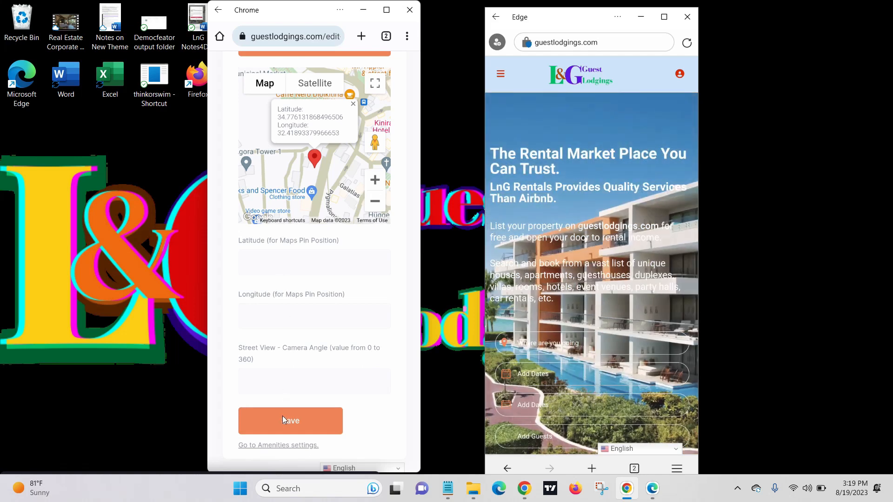
click(283, 415)
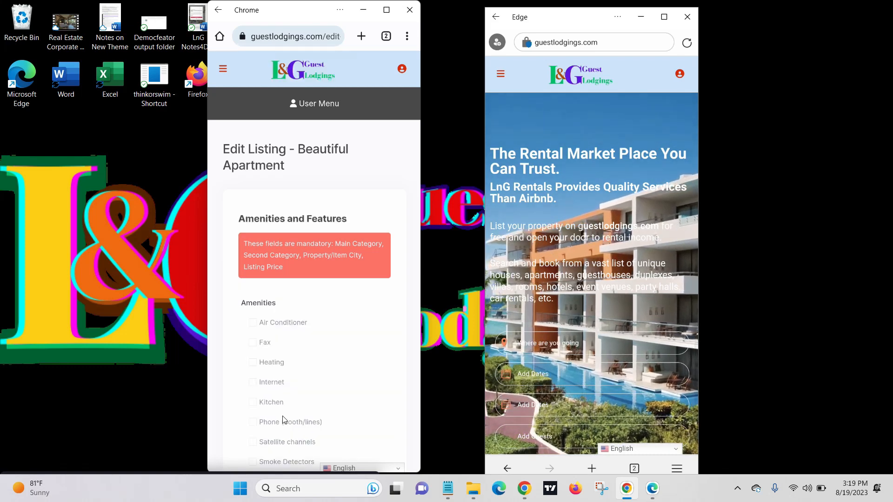
Enable the Air Conditioner, Kitchen, Internet, Satellite channels and Wireless Internet amenities for the listing.
scroll(284, 420, down, 2)
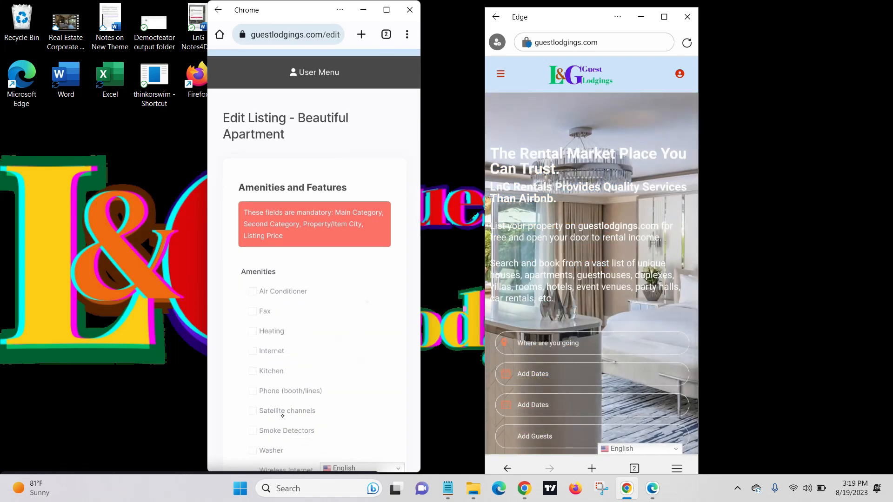
scroll(283, 417, down, 2)
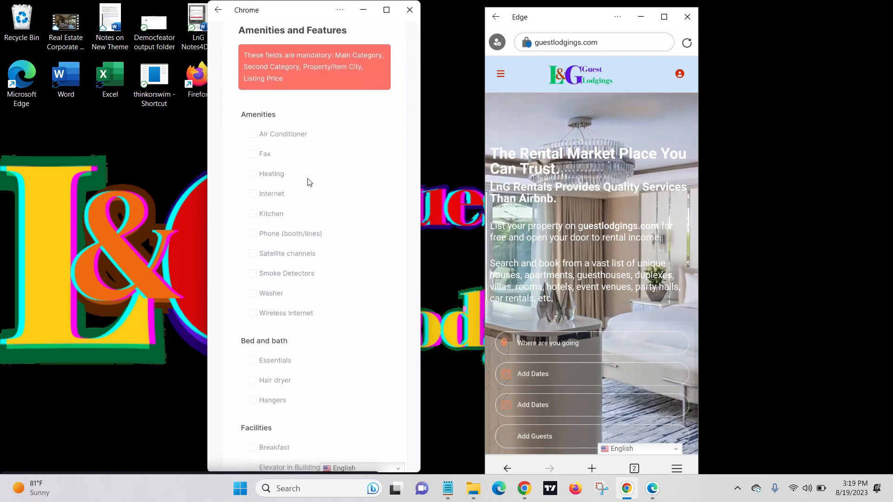
click(252, 134)
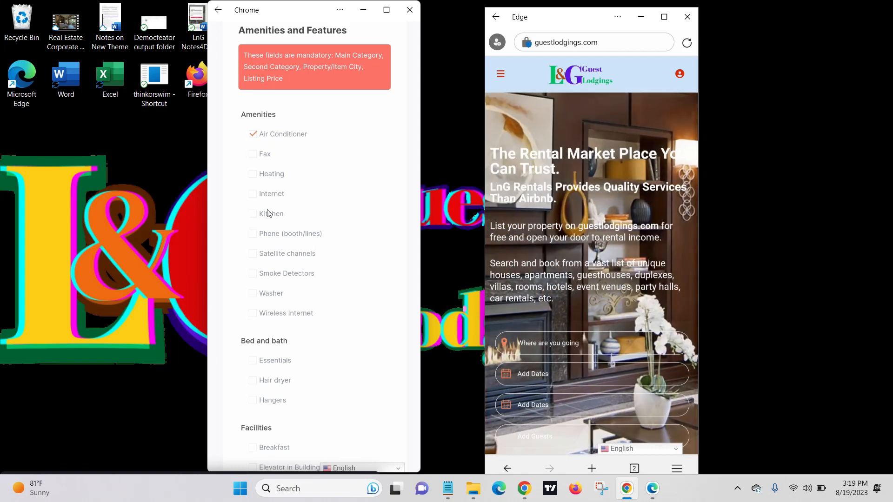
click(253, 214)
click(255, 196)
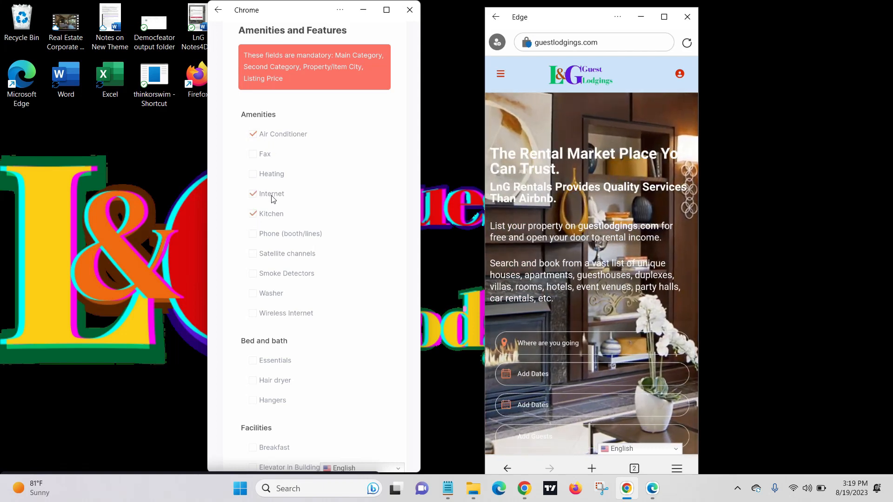
click(252, 255)
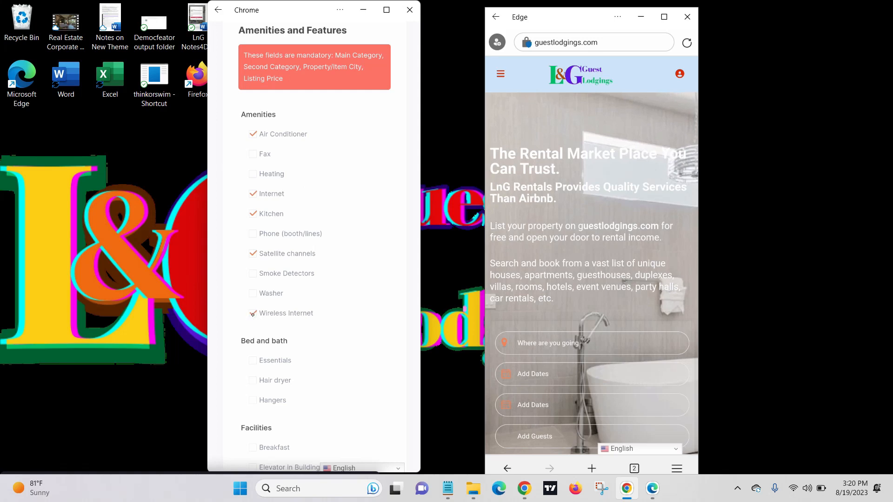
Enable Essentials and Hangers among the listing's Bed and bath amenities.
scroll(253, 313, down, 2)
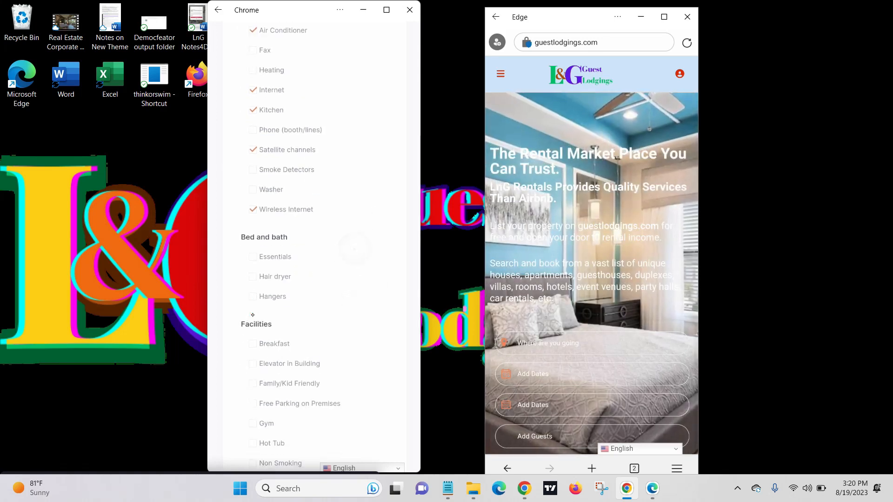
scroll(252, 315, down, 2)
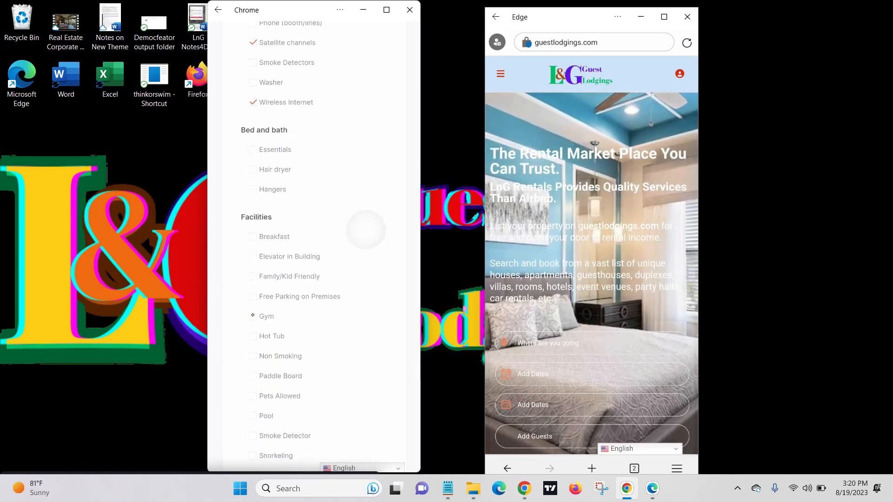
scroll(252, 315, down, 1)
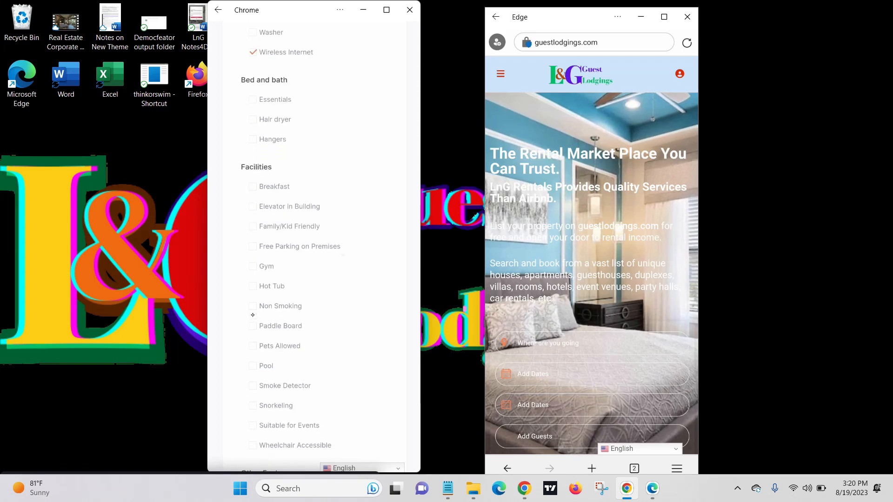
scroll(252, 314, down, 1)
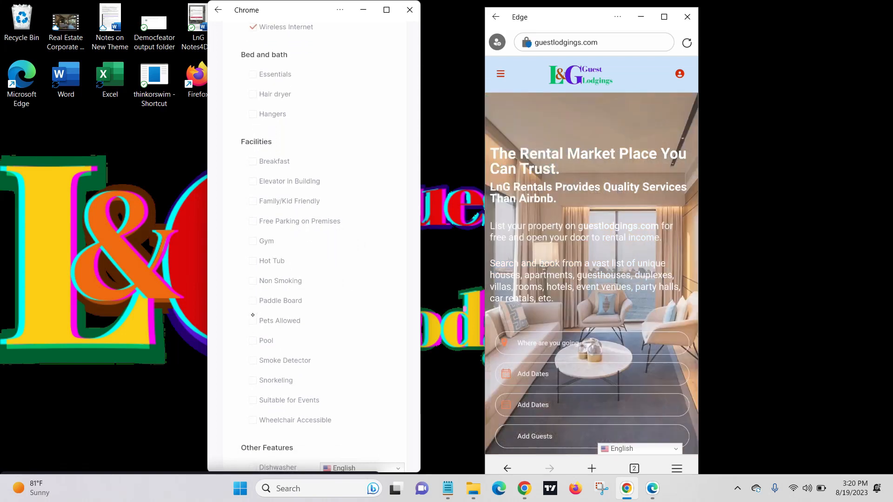
click(254, 78)
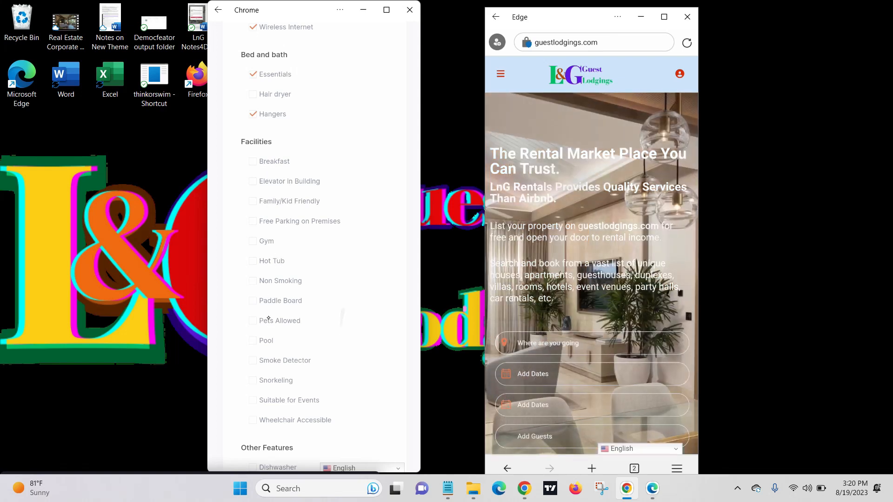
Enable Garden or backyard and TV under Other Features and save the listing's amenities.
scroll(269, 318, down, 3)
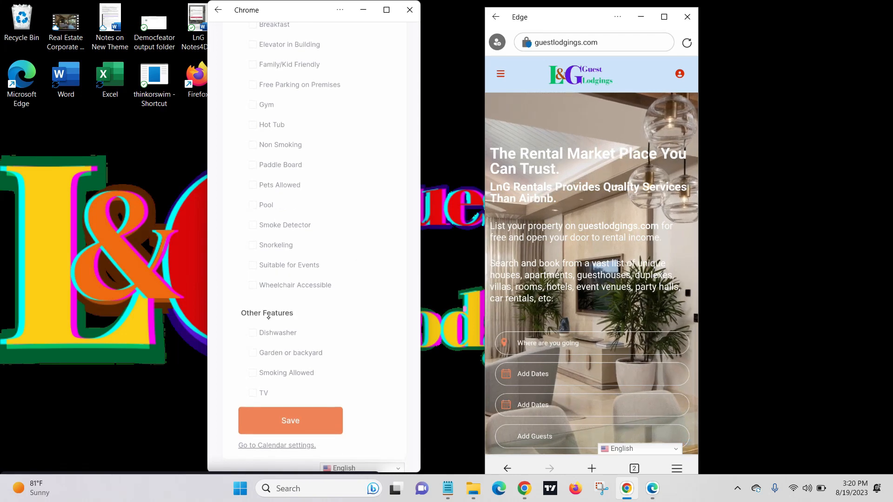
click(253, 355)
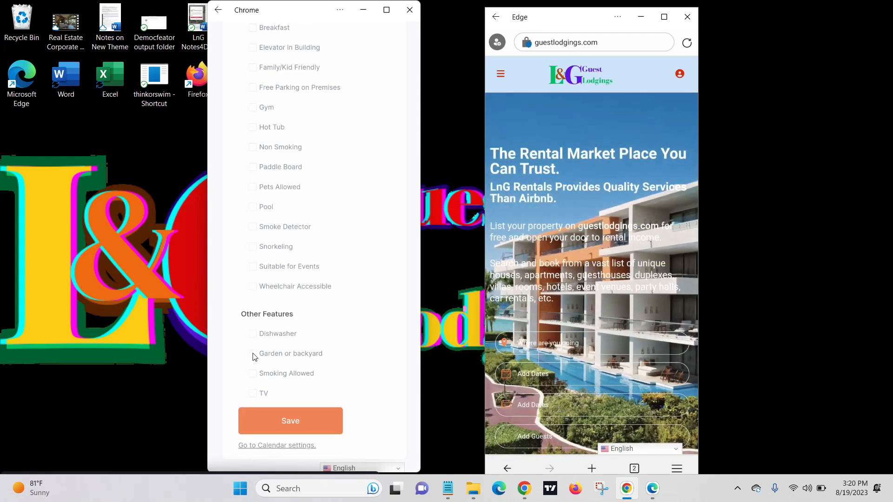
click(261, 394)
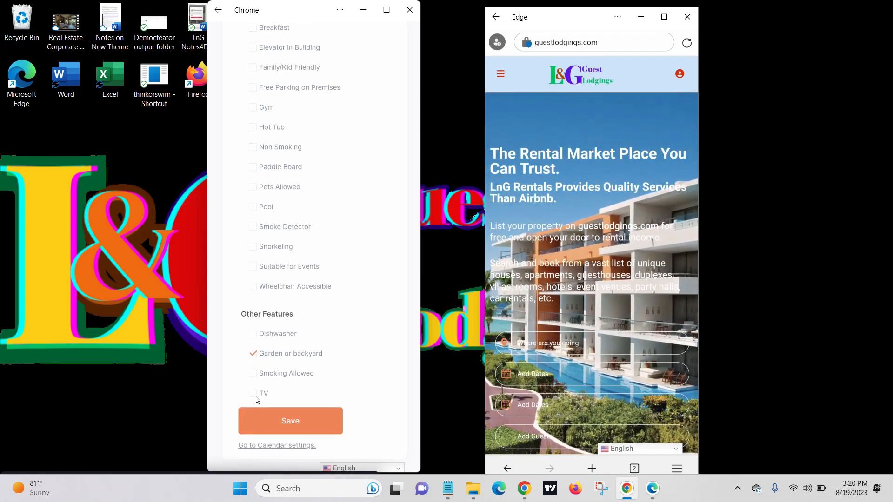
click(295, 423)
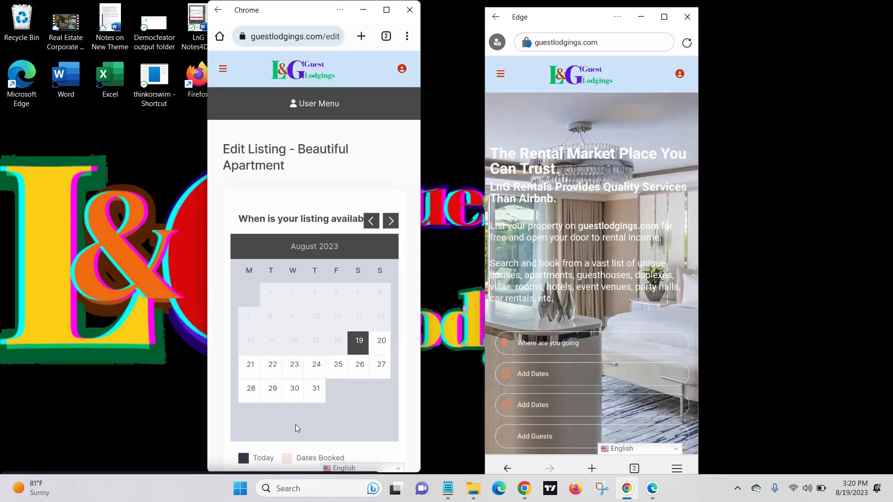
Review the listing's availability calendar and the iCalendar feed import and export settings.
scroll(295, 424, down, 1)
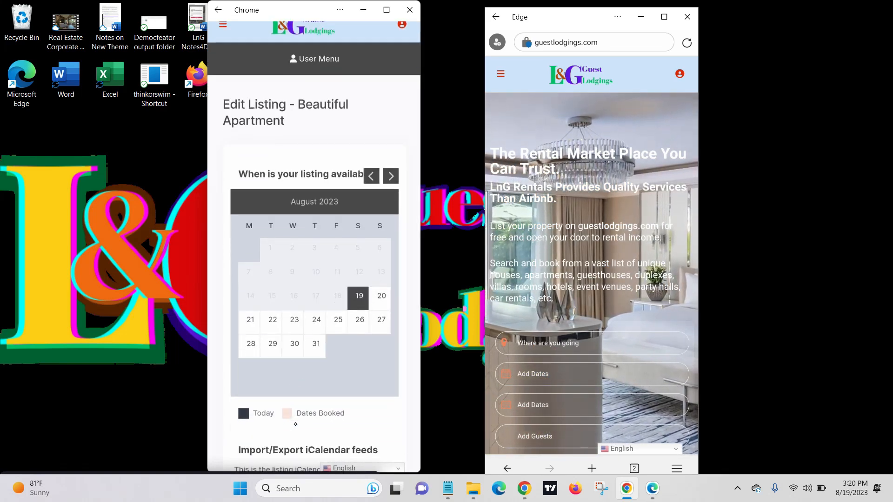
scroll(295, 424, down, 3)
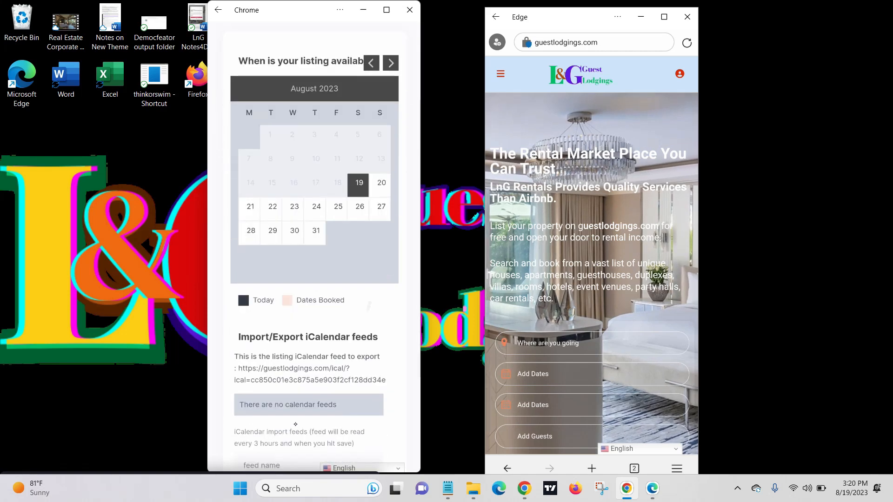
scroll(295, 425, down, 3)
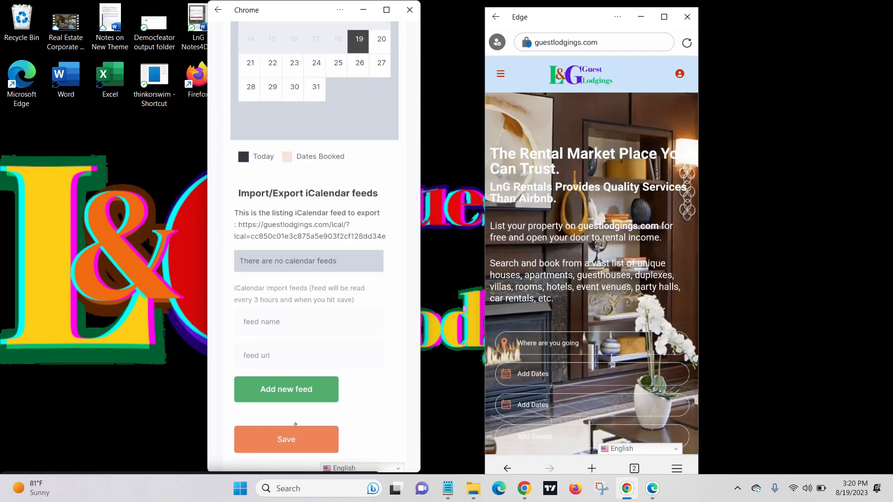
scroll(296, 424, down, 1)
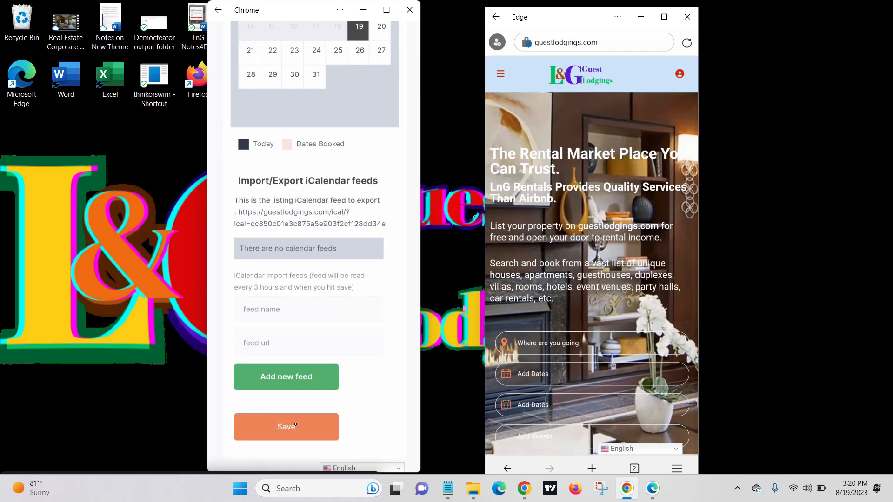
scroll(295, 424, up, 7)
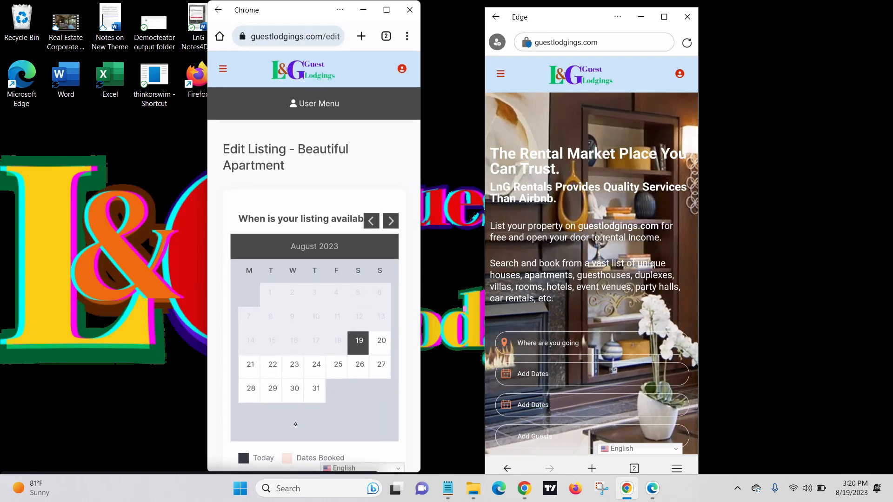
scroll(296, 424, down, 4)
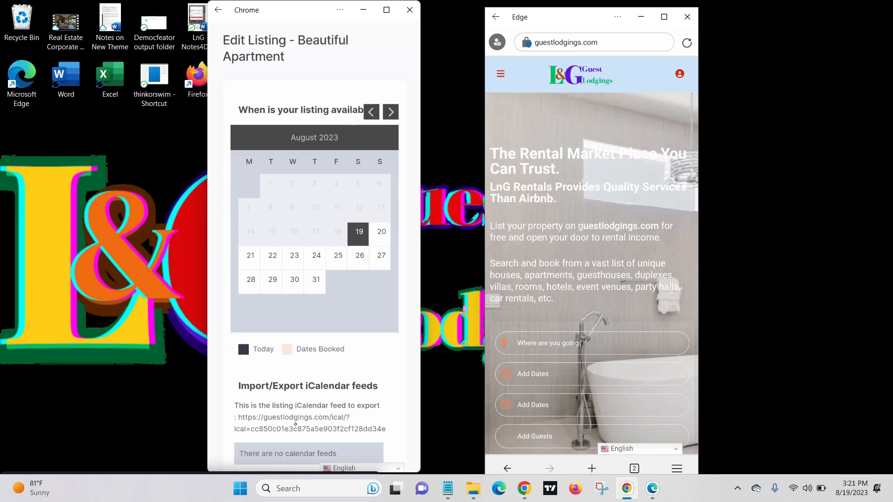
scroll(296, 424, down, 3)
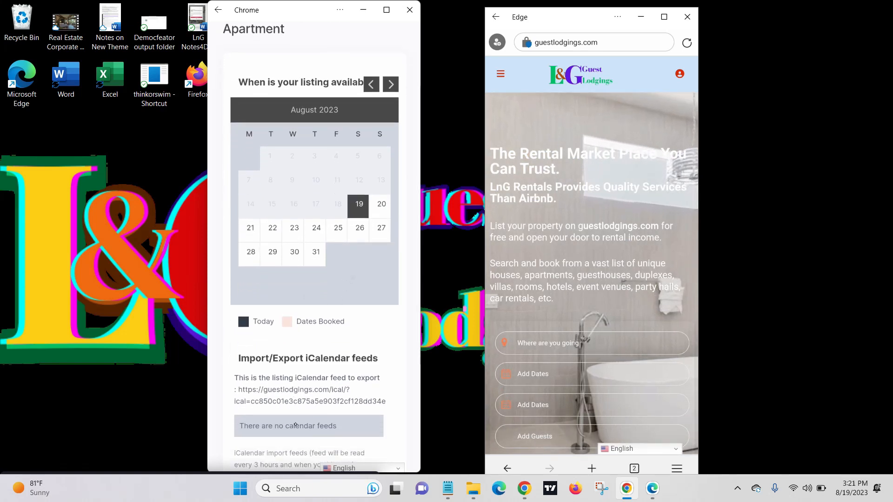
scroll(295, 424, down, 2)
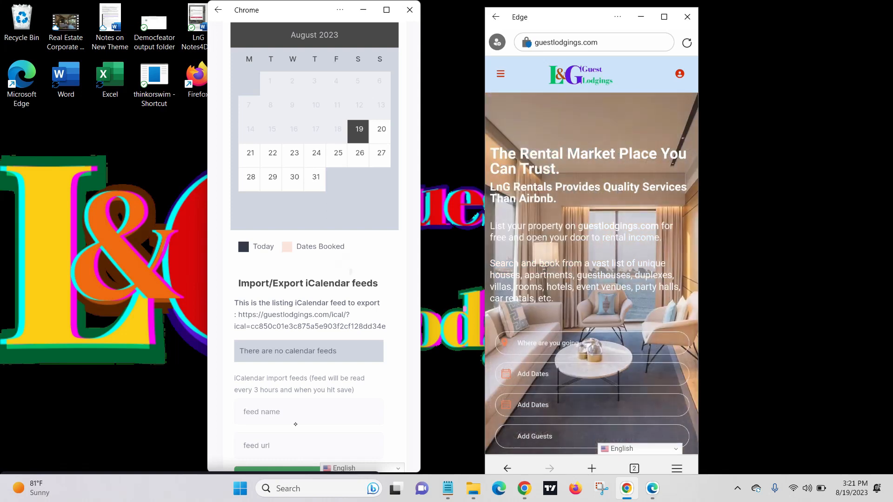
scroll(295, 424, down, 1)
scroll(295, 424, down, 2)
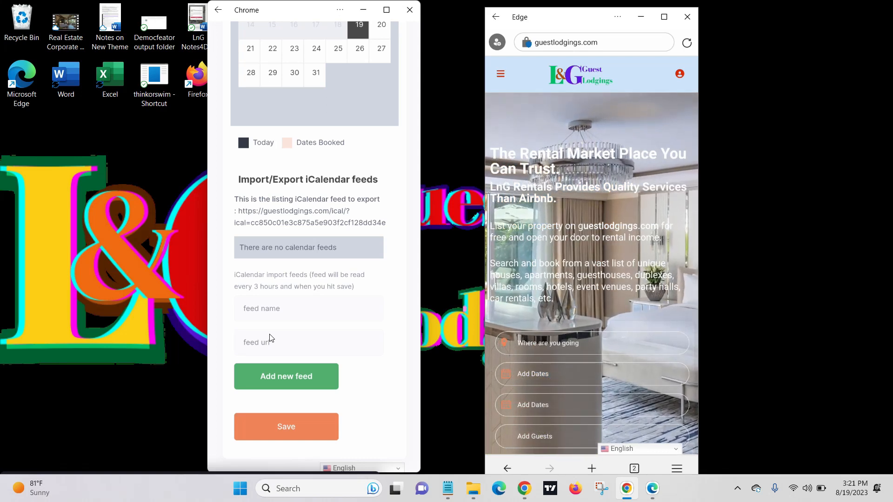
Save the listing's calendar settings with the iCalendar feed name and feed URL left blank.
click(312, 339)
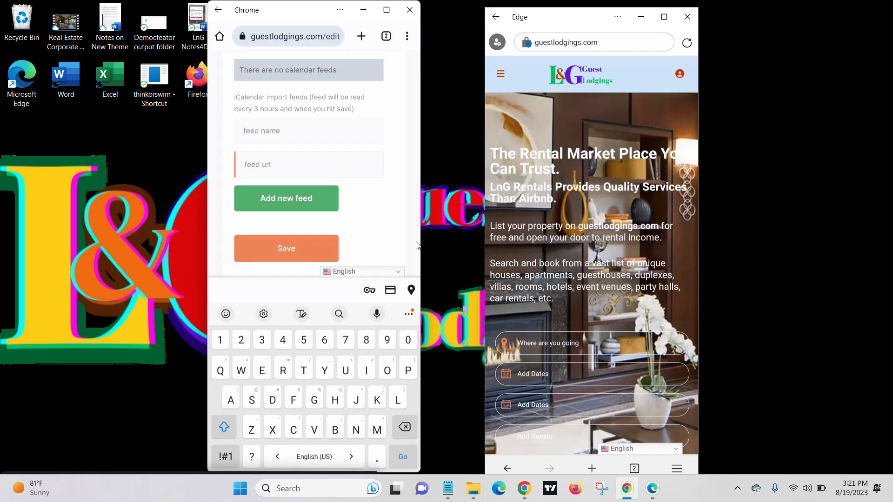
scroll(391, 237, up, 1)
click(390, 237)
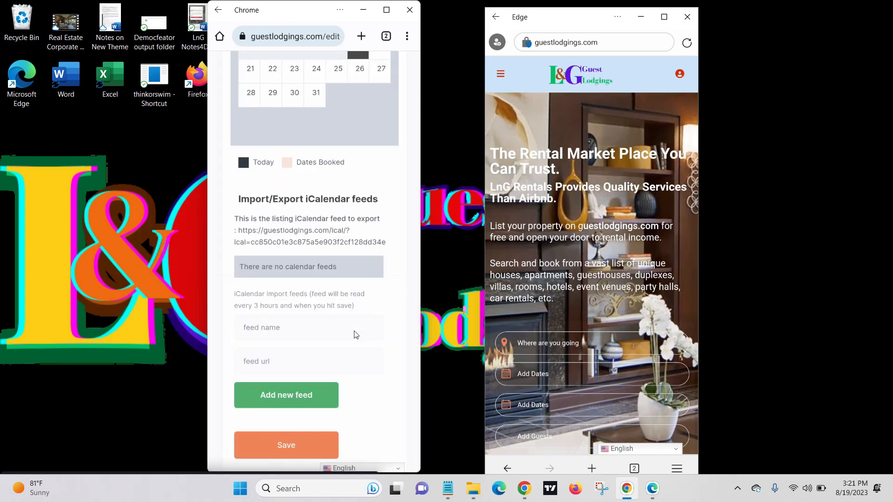
click(296, 445)
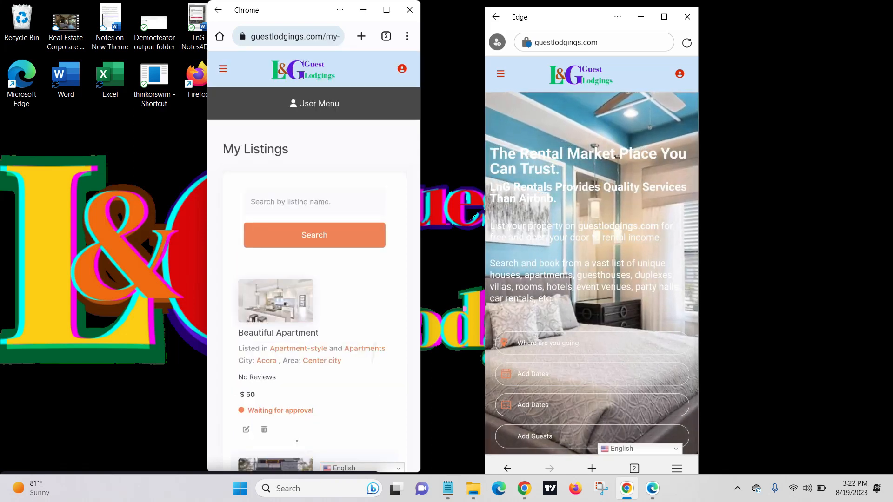
Look over the approval status and details of the Beautiful Apartment entry among the owner's listings.
scroll(298, 445, down, 2)
scroll(297, 441, down, 1)
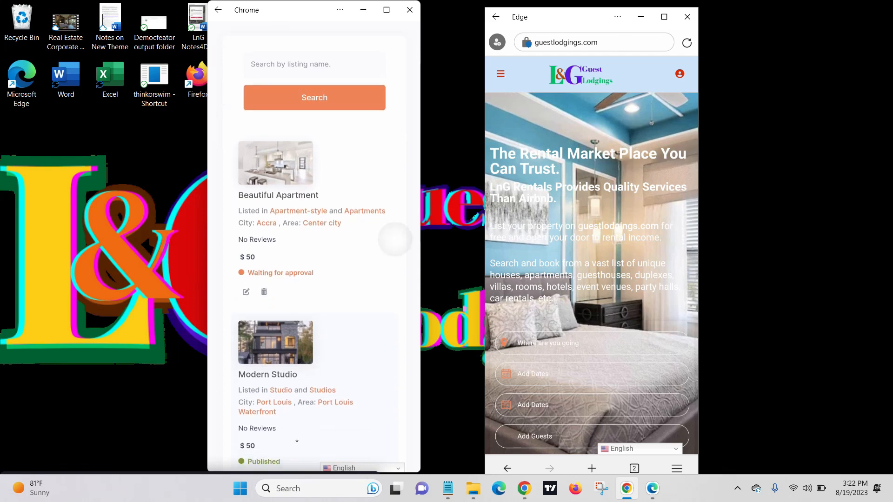
scroll(296, 440, up, 2)
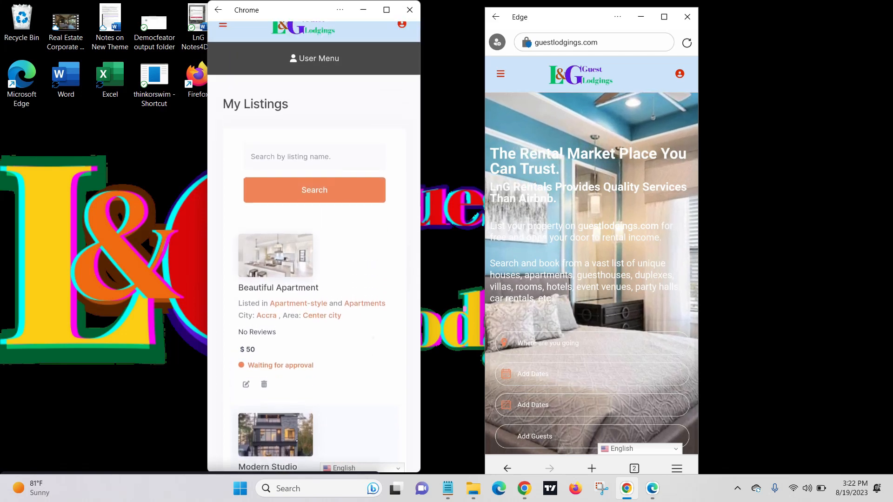